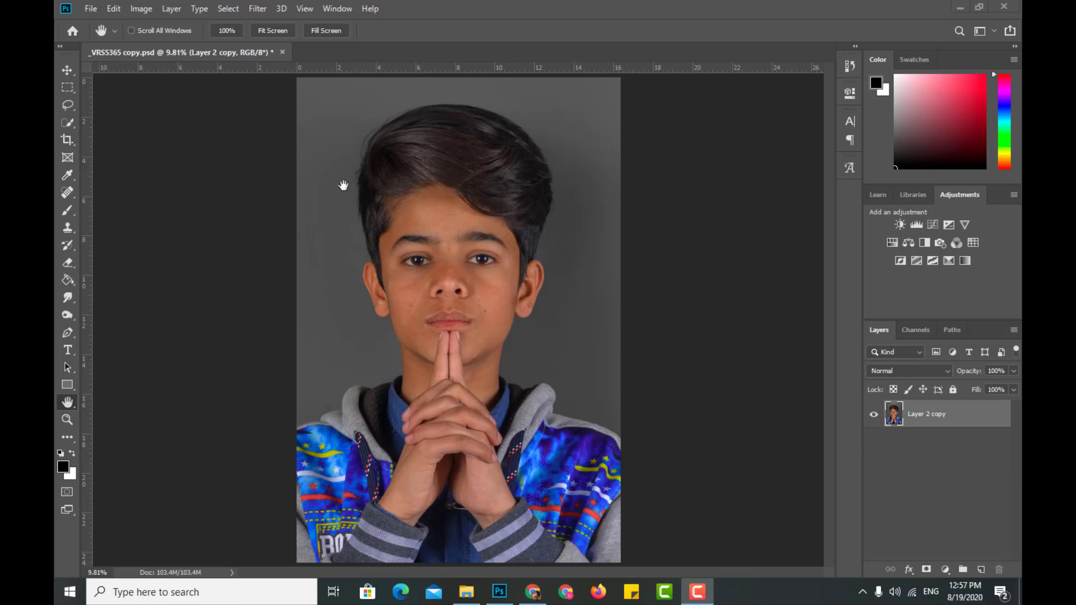
# Fit the portrait on screen and duplicate the portrait layer with Ctrl+J.
pyautogui.click(344, 192)
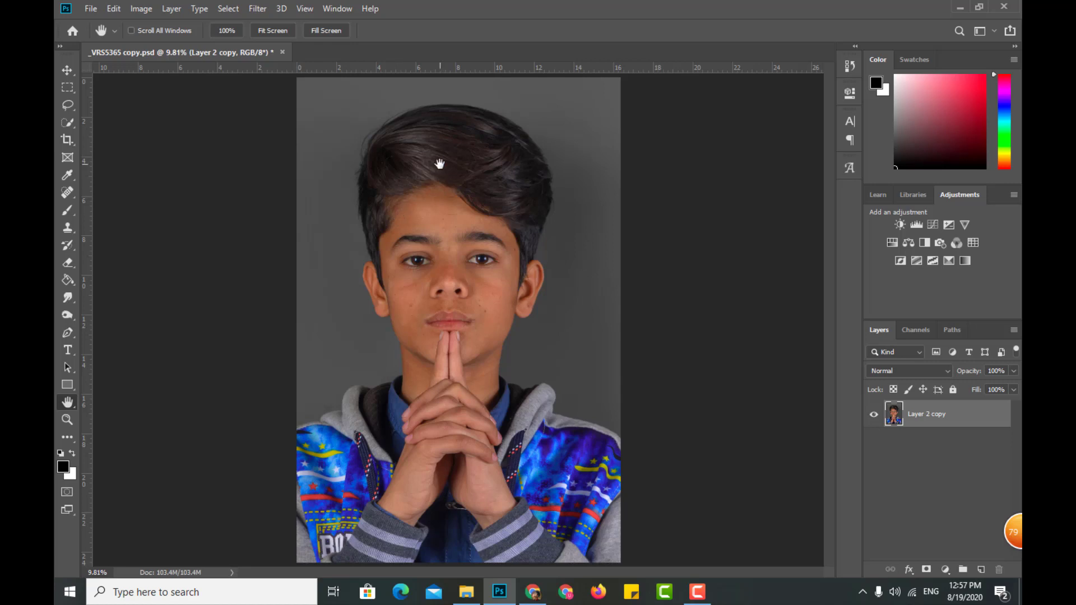
pyautogui.scroll(5, 452, 266)
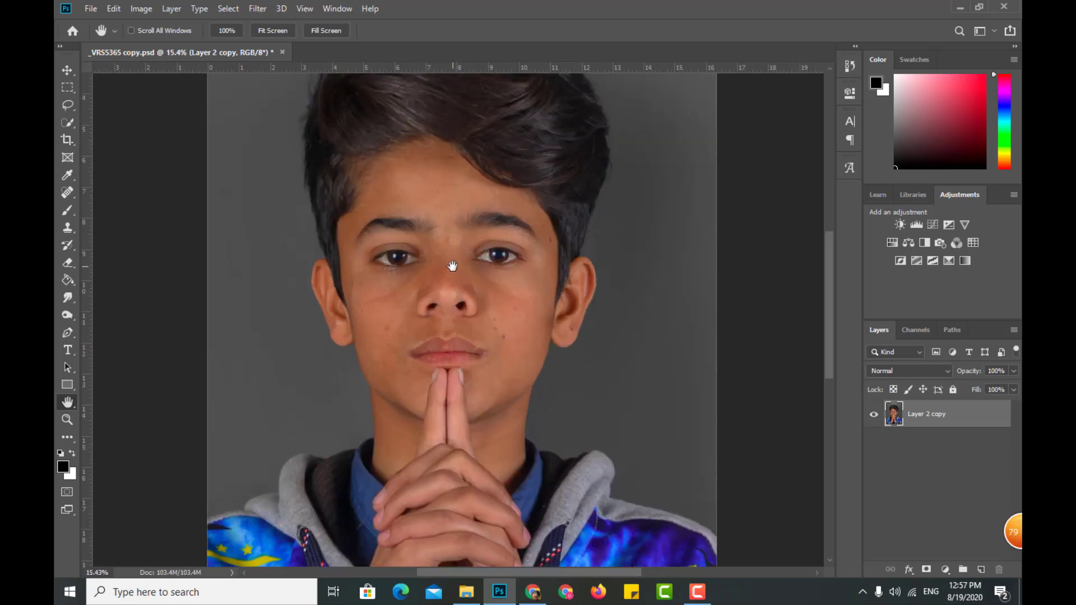
pyautogui.doubleClick(67, 402)
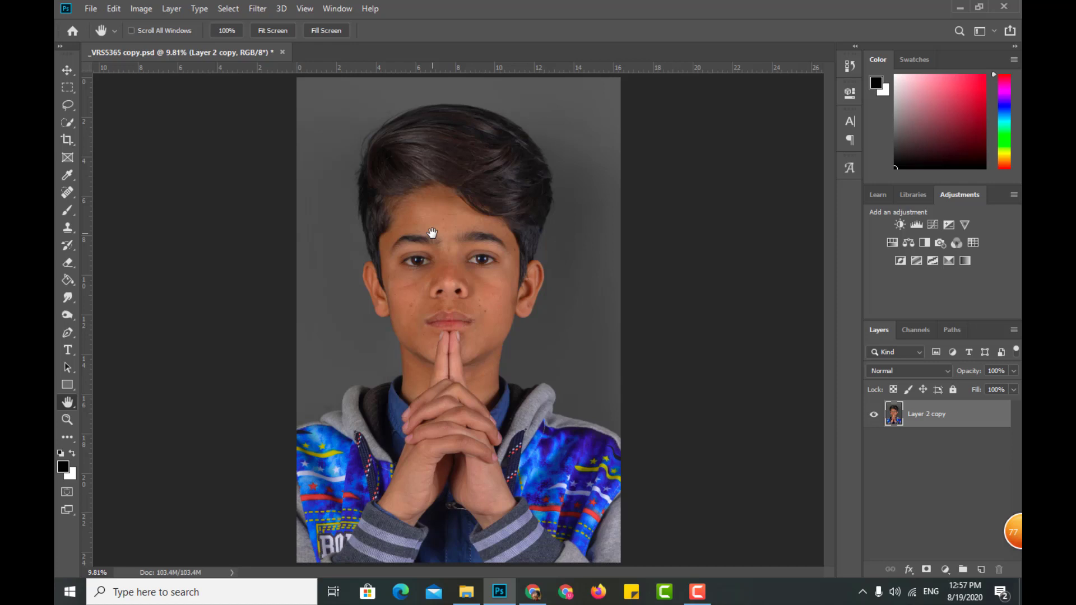
pyautogui.scroll(2, 432, 234)
pyautogui.scroll(2, 432, 234)
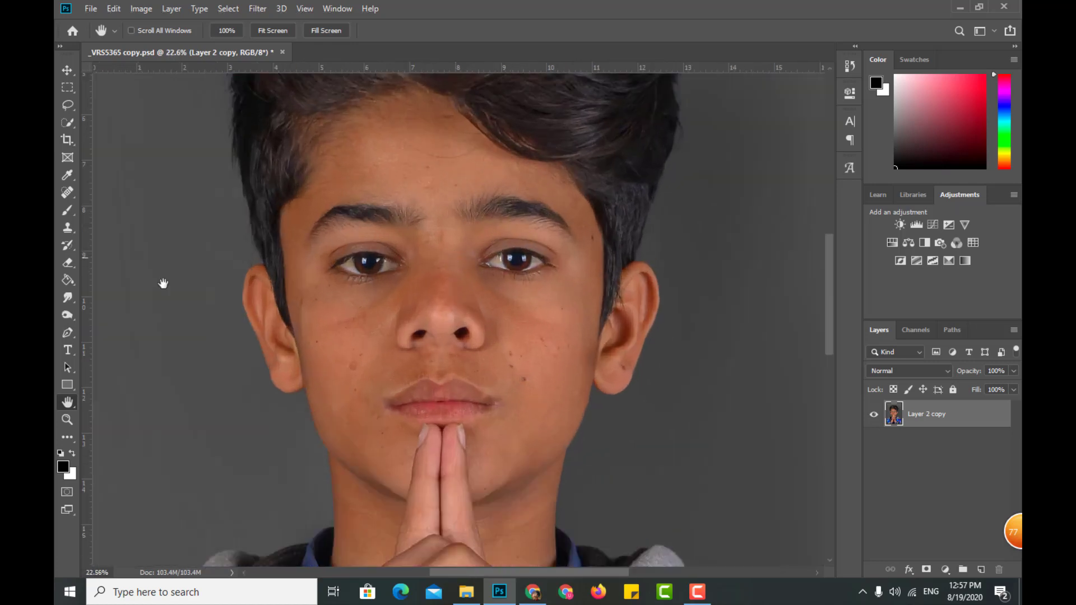
pyautogui.doubleClick(69, 402)
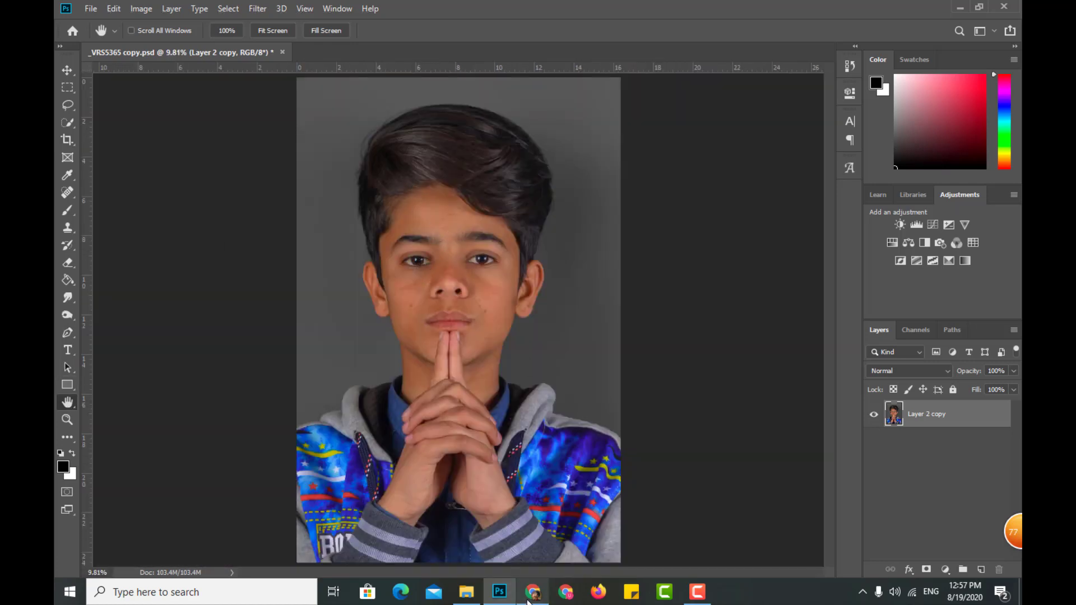
pyautogui.scroll(2, 469, 295)
pyautogui.scroll(2, 453, 277)
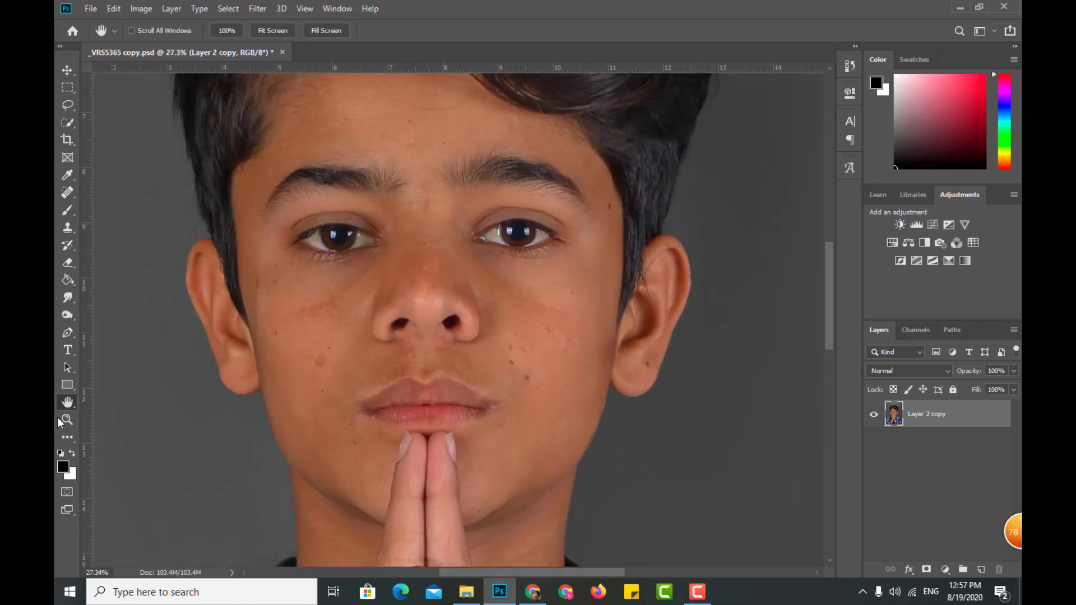
pyautogui.doubleClick(68, 403)
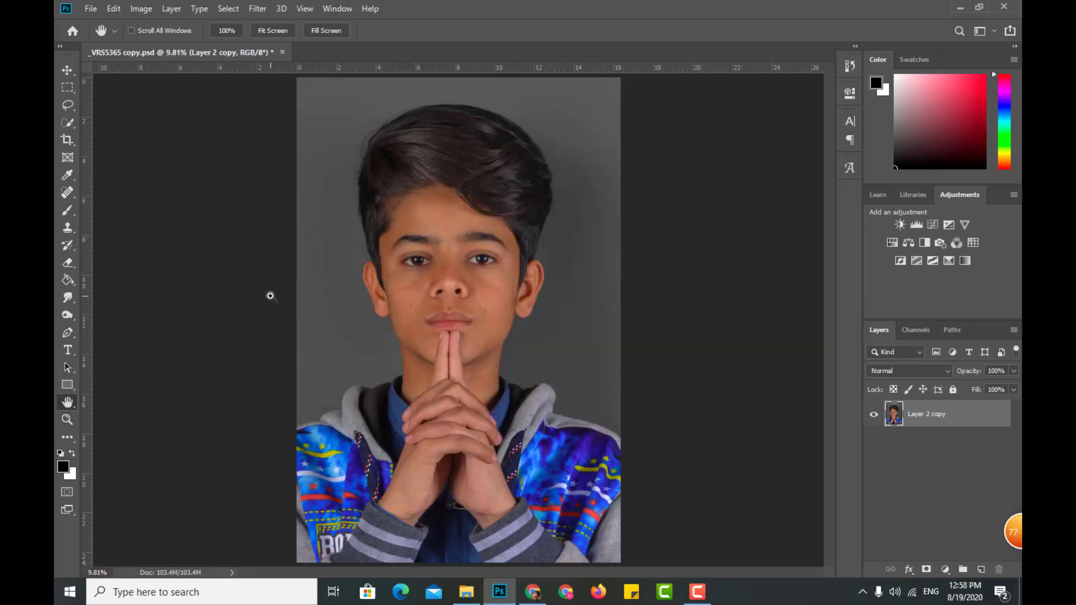
pyautogui.hotkey('ctrl', 'j')
pyautogui.hotkey('ctrl', 'j')
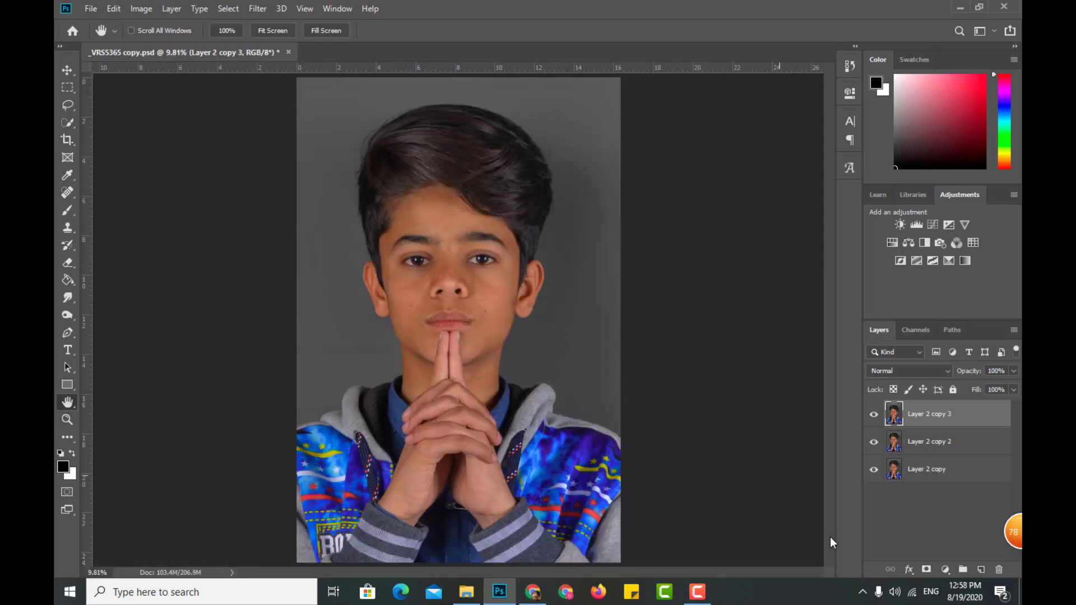
# Apply a 2-pixel Gaussian Blur to Layer 2 copy 2.
pyautogui.click(919, 470)
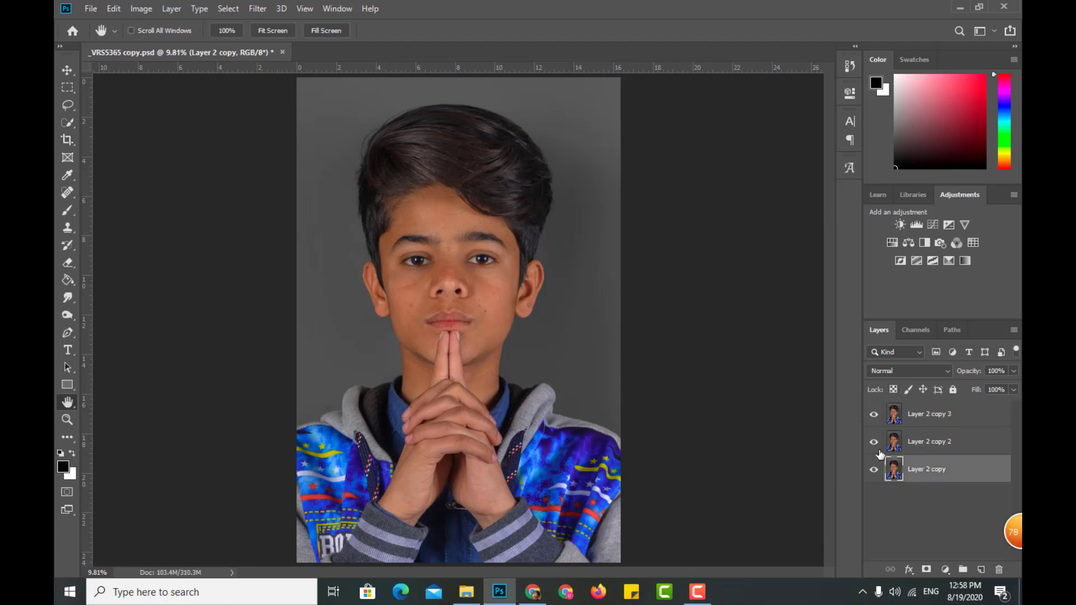
pyautogui.click(919, 442)
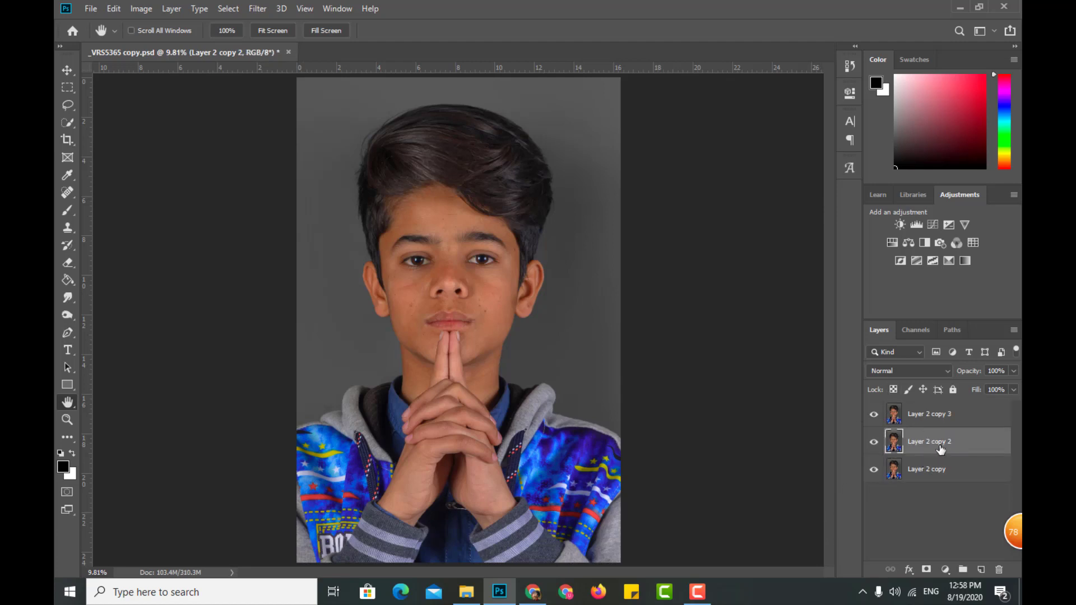
pyautogui.click(265, 9)
pyautogui.moveTo(265, 160)
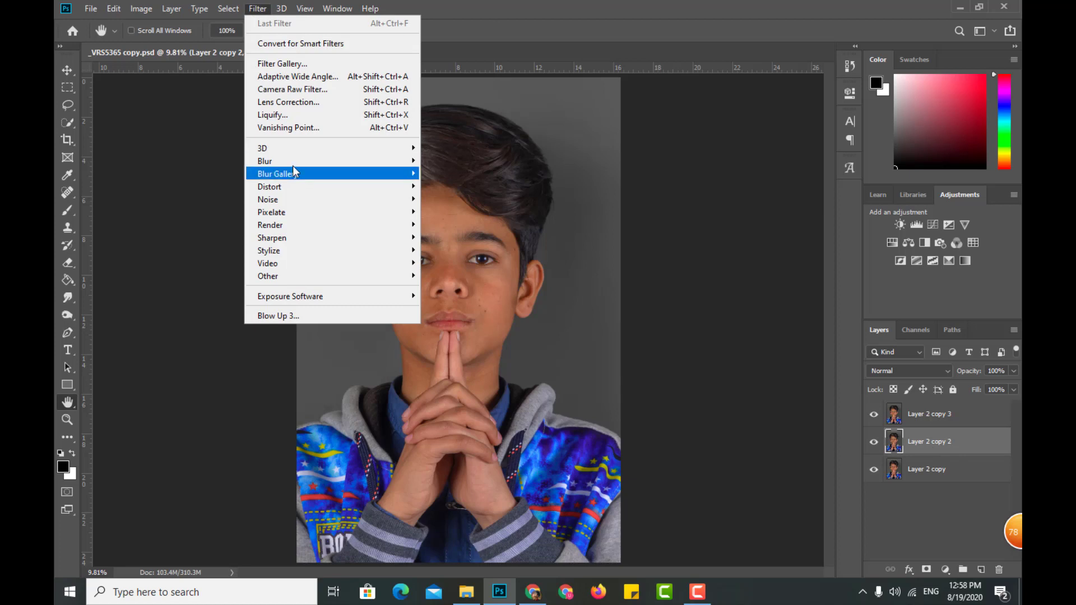
pyautogui.click(448, 212)
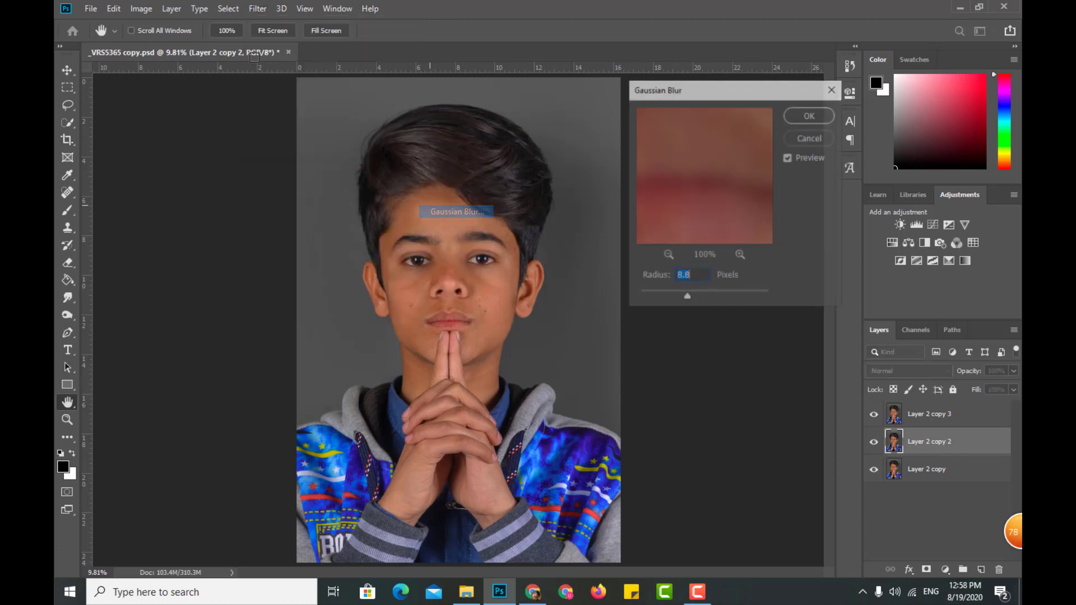
pyautogui.click(655, 295)
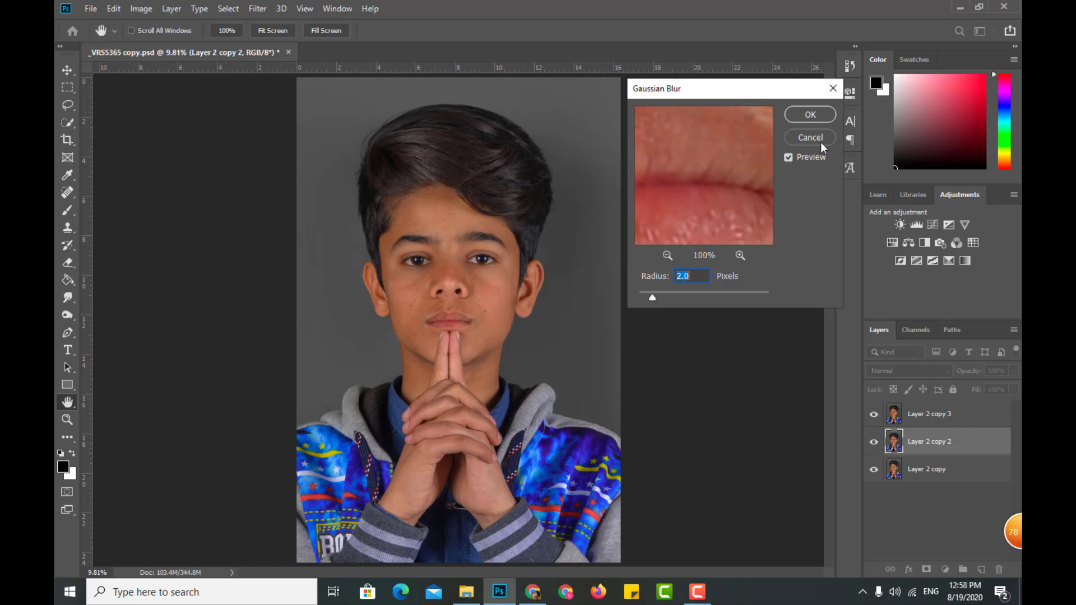
pyautogui.moveTo(730, 172); pyautogui.dragTo(691, 180)
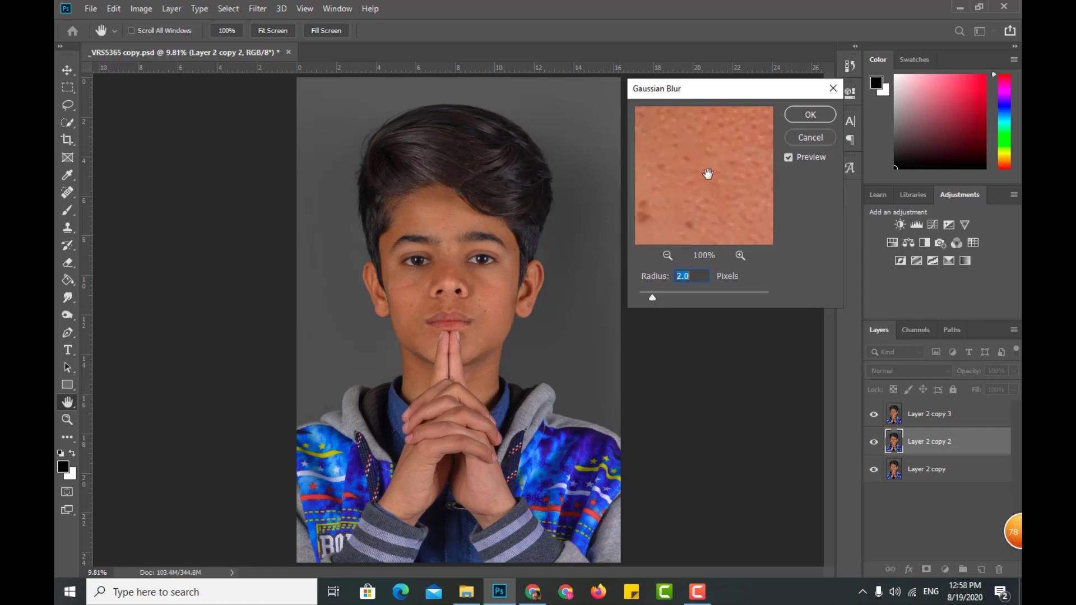
pyautogui.click(811, 114)
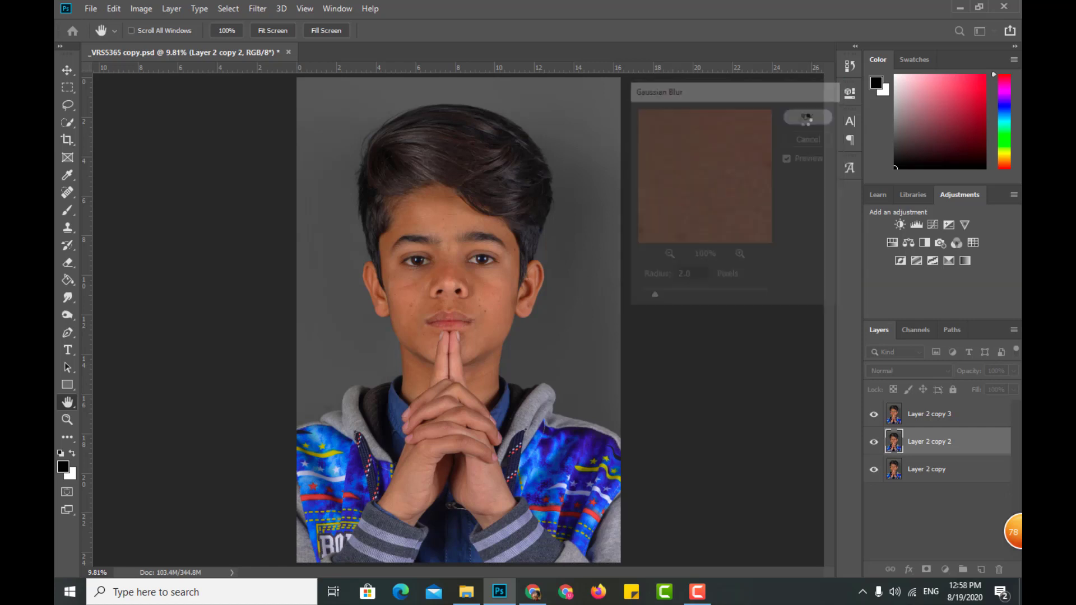
pyautogui.click(937, 416)
# Apply High Pass to Layer 2 copy 3 and set its blend mode to Linear Light.
pyautogui.click(258, 8)
pyautogui.moveTo(268, 276)
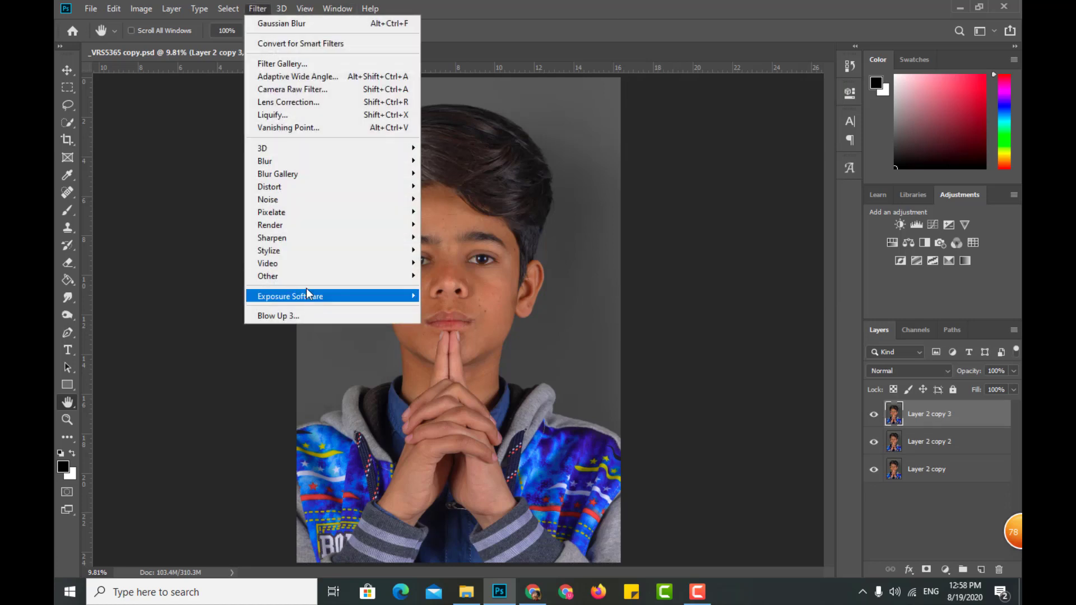
pyautogui.click(438, 289)
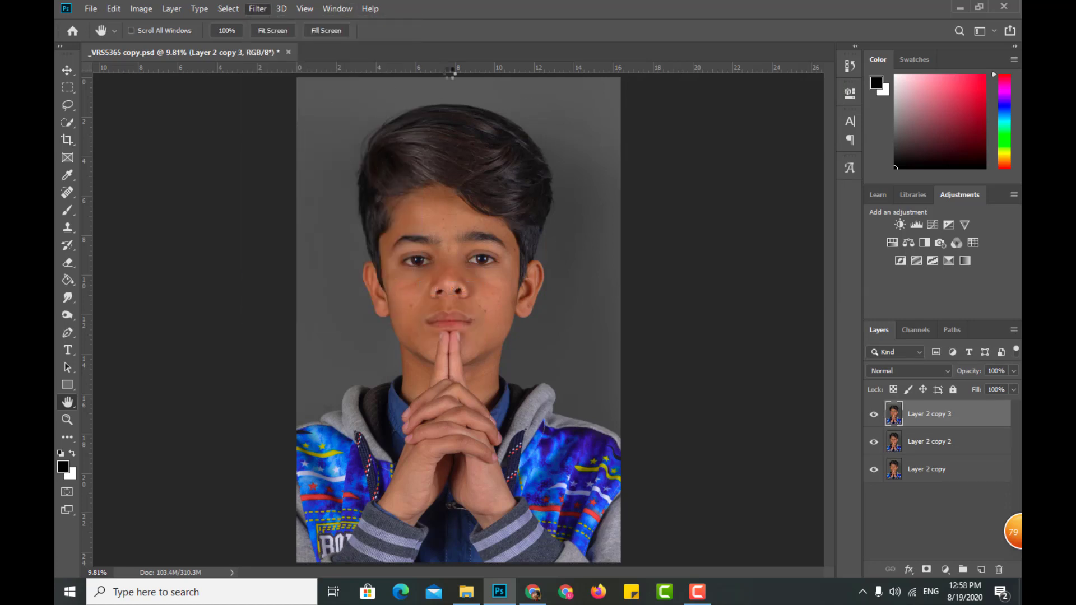
pyautogui.click(604, 132)
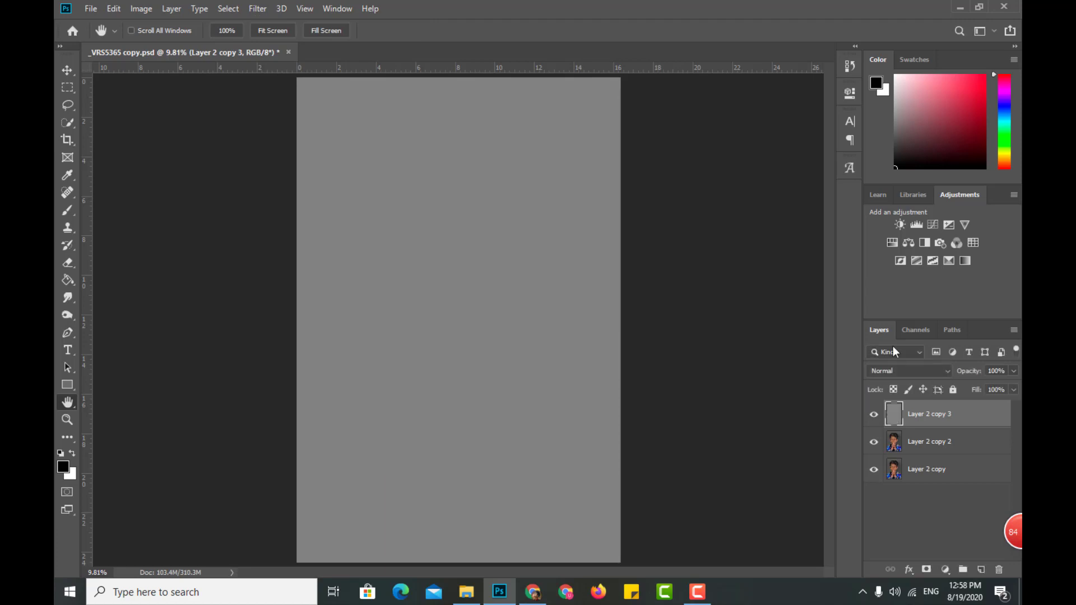
pyautogui.click(899, 370)
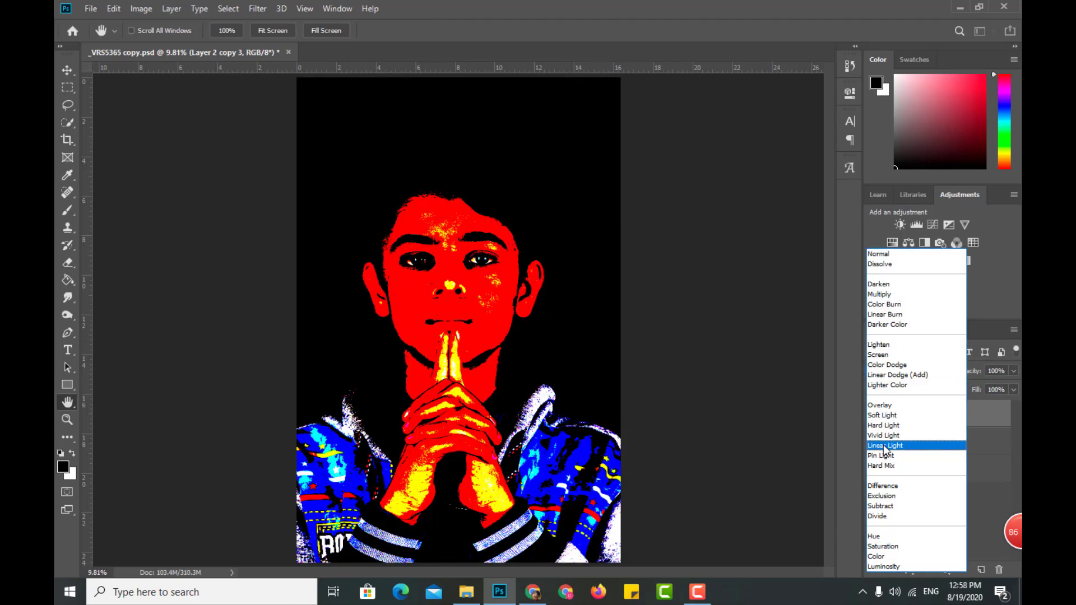
pyautogui.click(882, 445)
pyautogui.scroll(5, 455, 290)
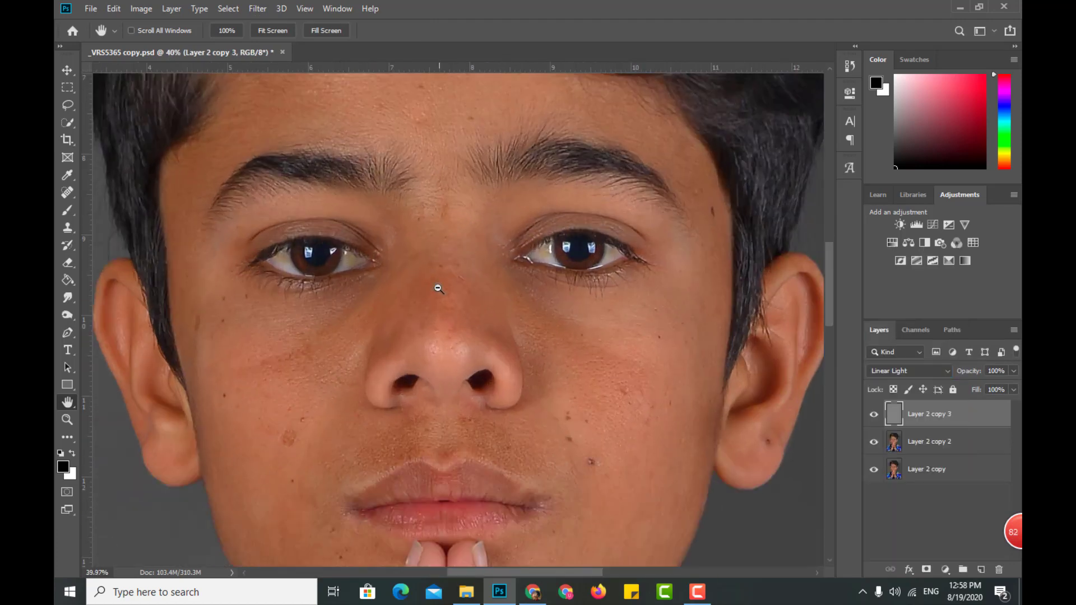
pyautogui.click(932, 443)
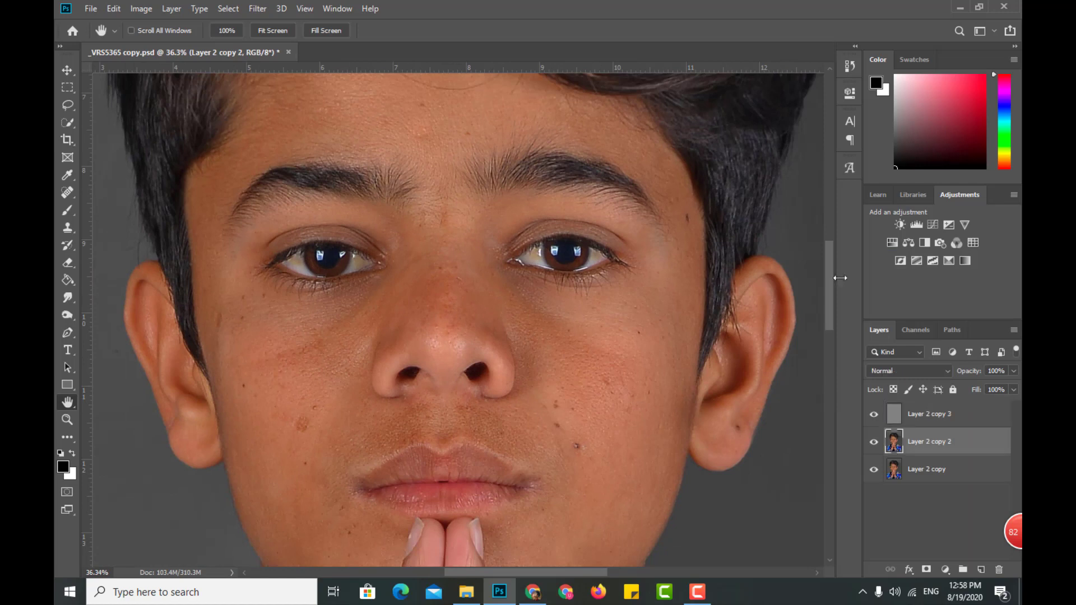
# Switch to the Mixer Brush and blend away the mole and blemish on the left cheek.
pyautogui.rightClick(67, 210)
pyautogui.click(119, 251)
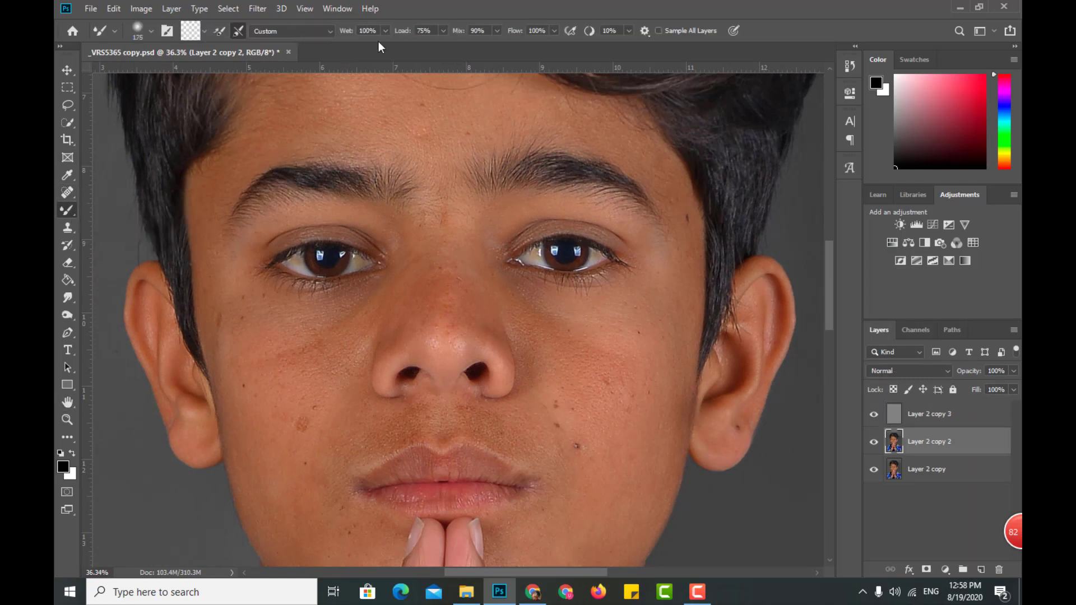
pyautogui.write('1')
pyautogui.keyDown('ctrl'); pyautogui.keyDown('alt'); pyautogui.click(317, 338); pyautogui.keyUp('alt'); pyautogui.keyUp('ctrl')
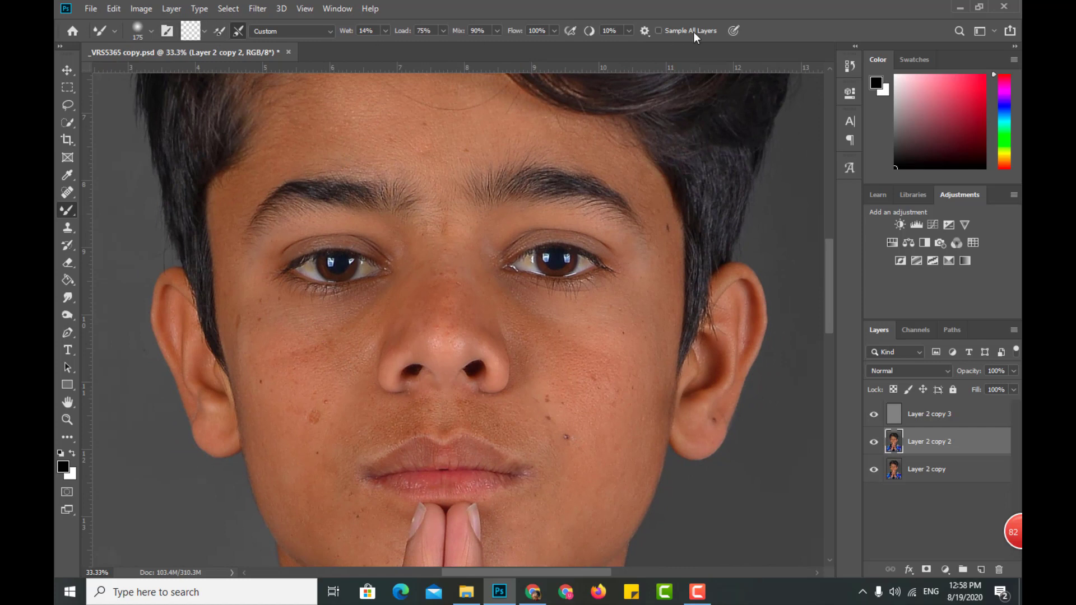
pyautogui.scroll(1, 487, 154)
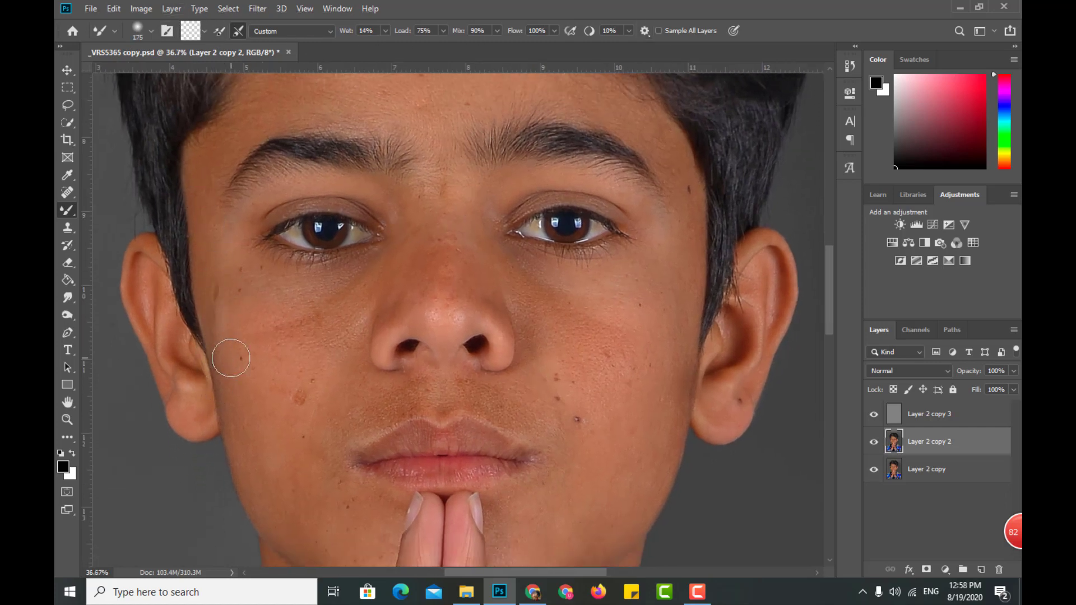
pyautogui.moveTo(231, 358); pyautogui.dragTo(250, 368)
pyautogui.press(']')
pyautogui.press(']')
pyautogui.press(']')
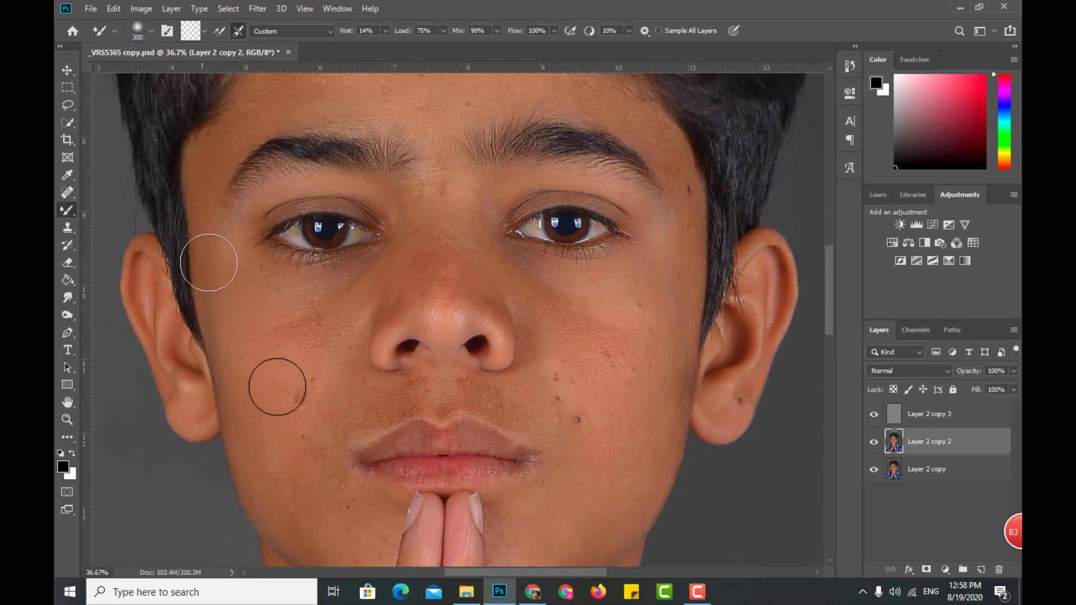
pyautogui.hotkey('ctrl', 'z')
pyautogui.press('[')
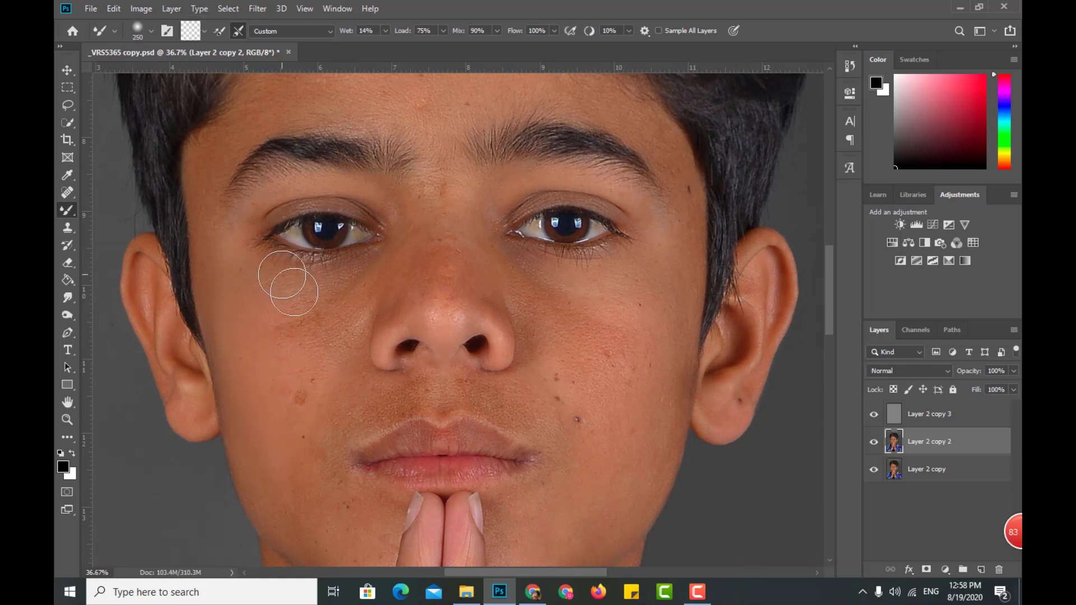
pyautogui.scroll(8, 321, 361)
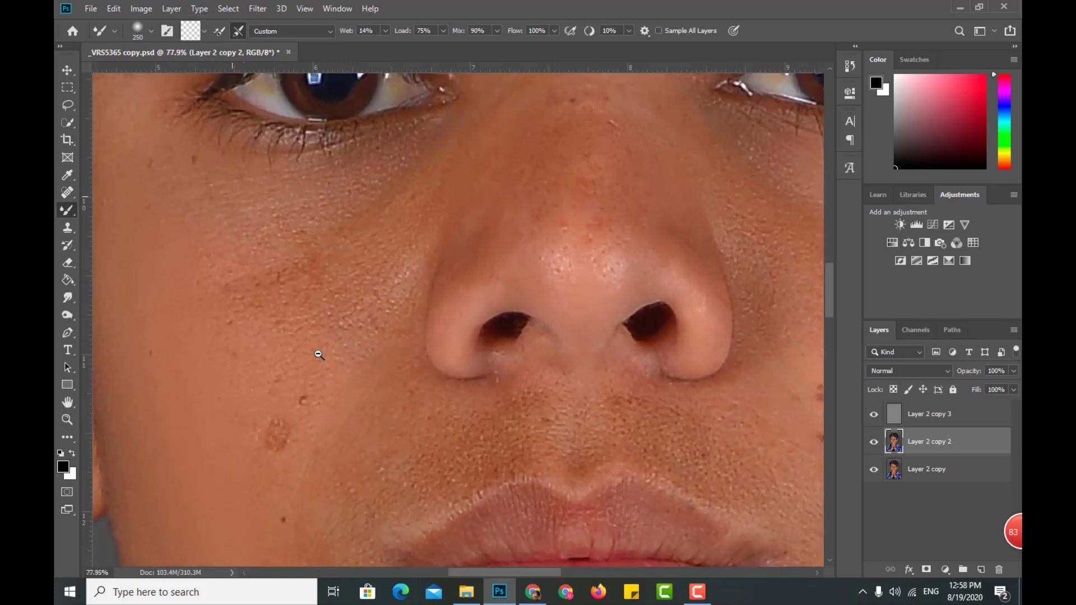
pyautogui.scroll(3, 318, 354)
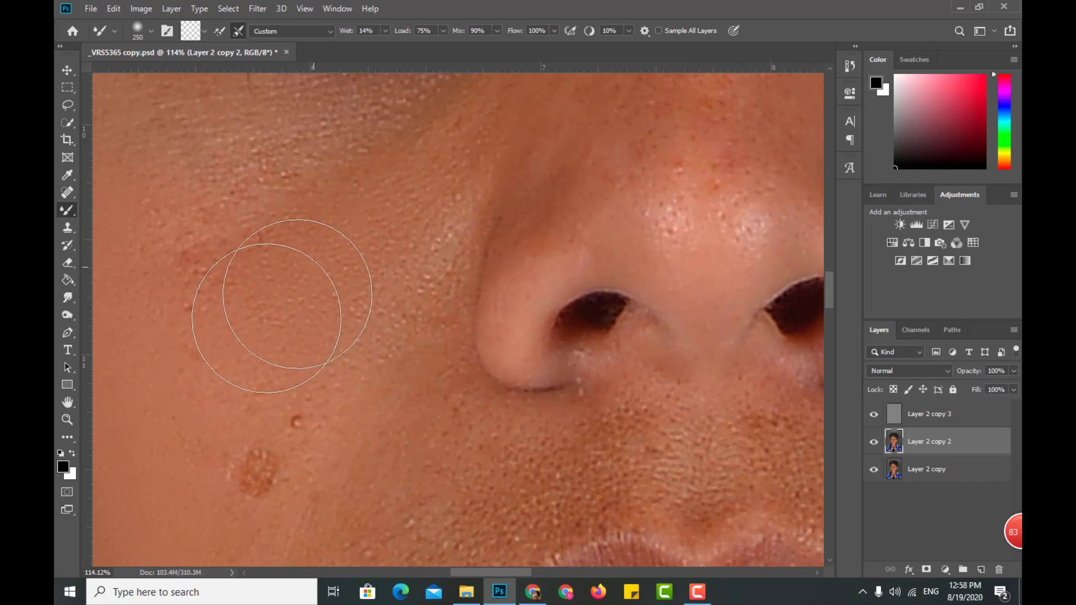
pyautogui.scroll(-2, 329, 230)
pyautogui.scroll(-1, 350, 279)
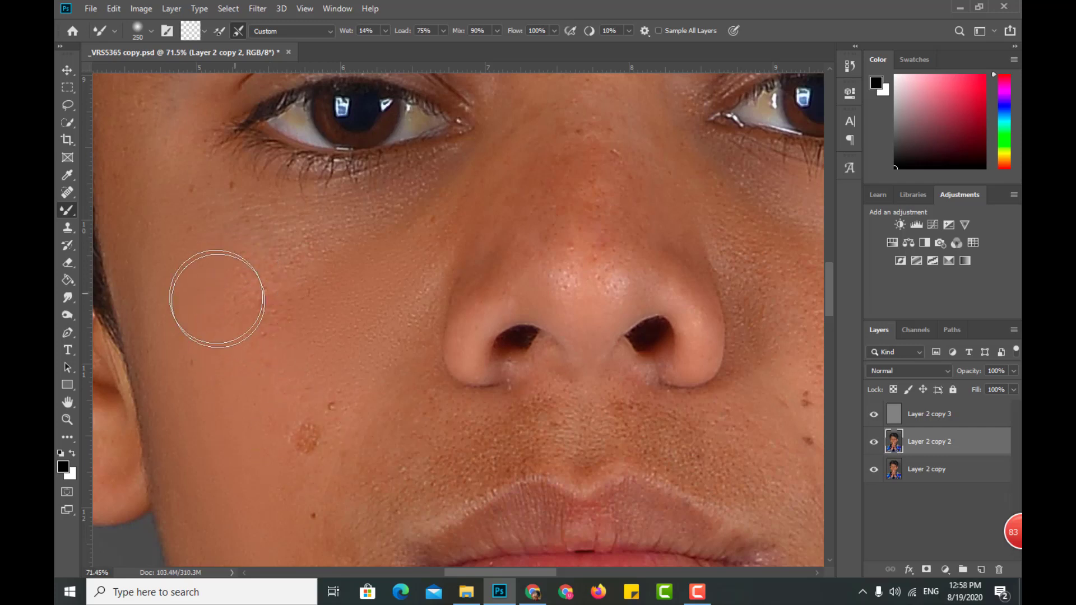
pyautogui.scroll(-2, 231, 314)
pyautogui.scroll(1, 235, 369)
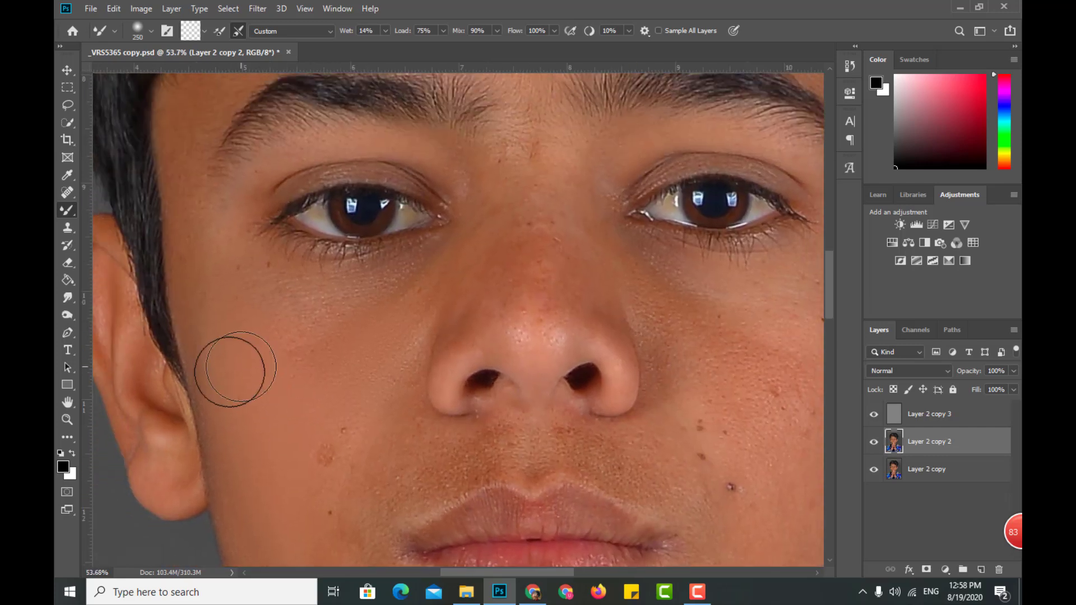
pyautogui.scroll(-1, 235, 281)
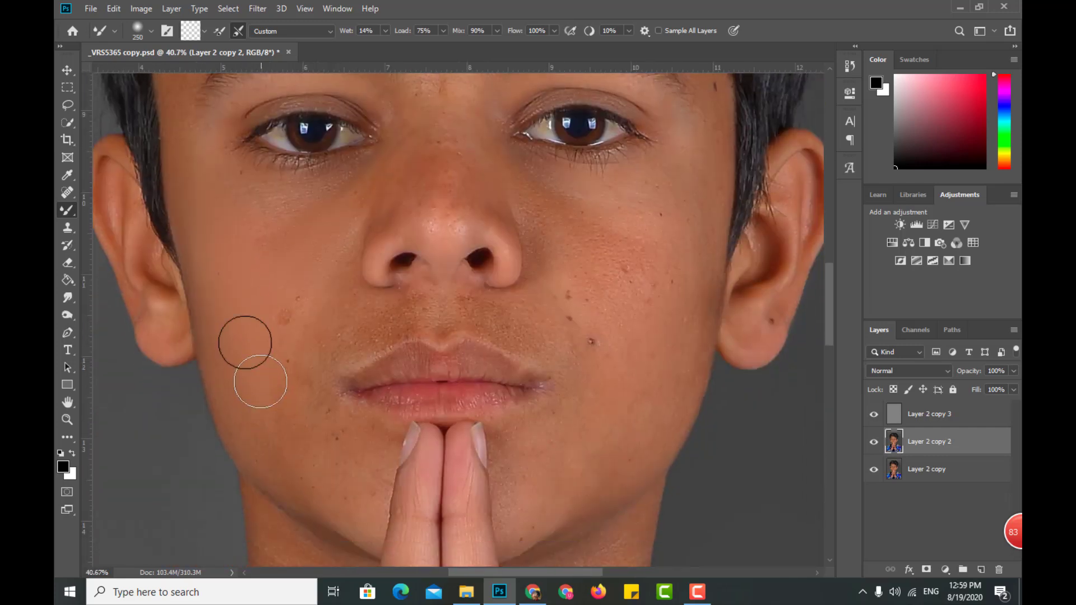
pyautogui.moveTo(245, 342); pyautogui.dragTo(315, 296)
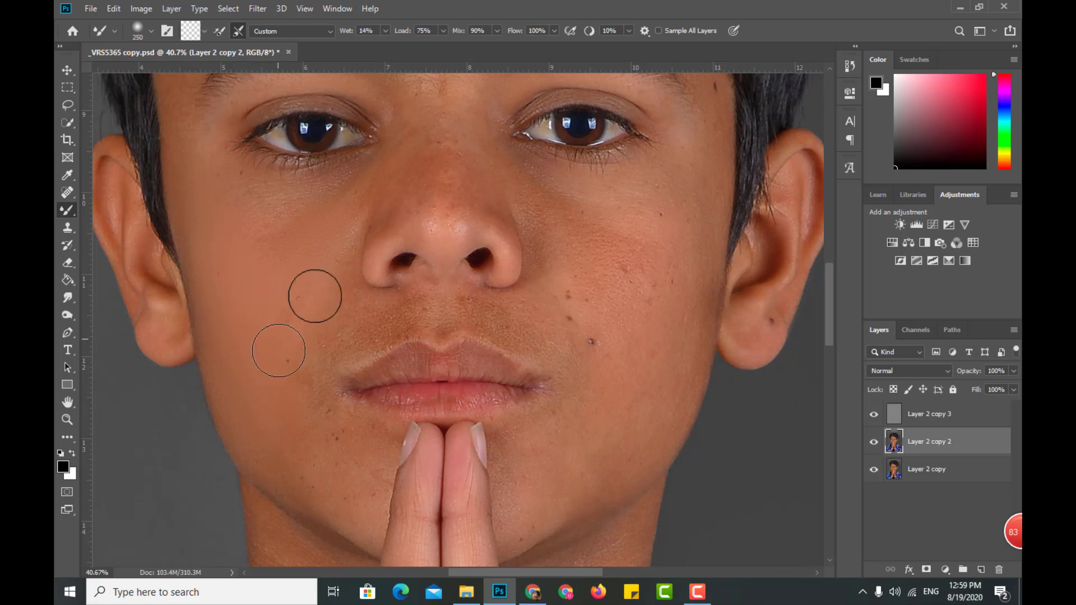
# Smooth the skin under the right eye and across the right cheek and jaw.
pyautogui.moveTo(296, 246); pyautogui.dragTo(316, 325)
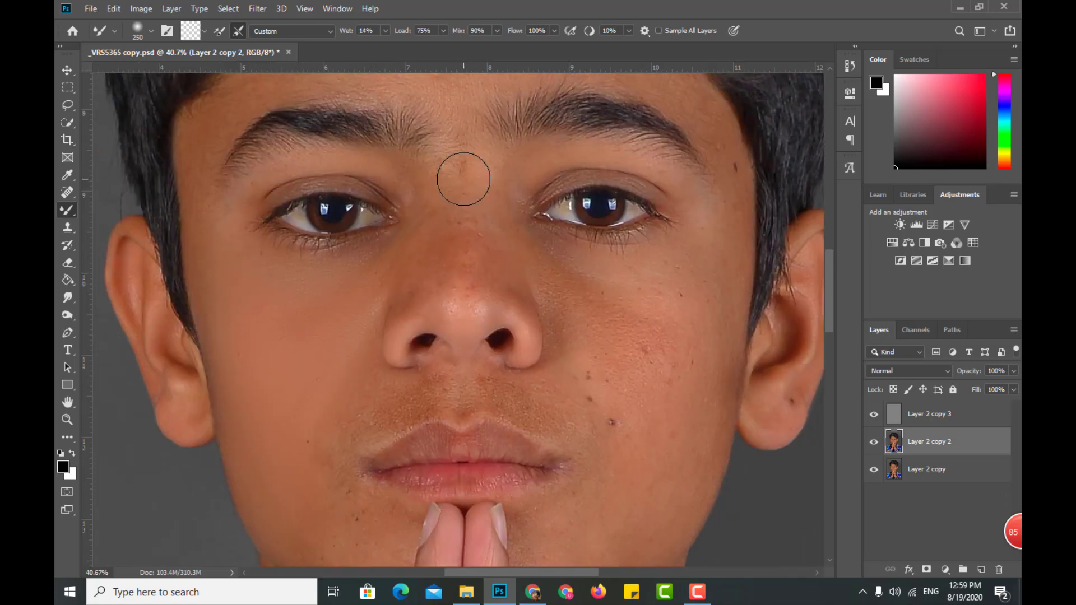
pyautogui.press('[')
pyautogui.press('[')
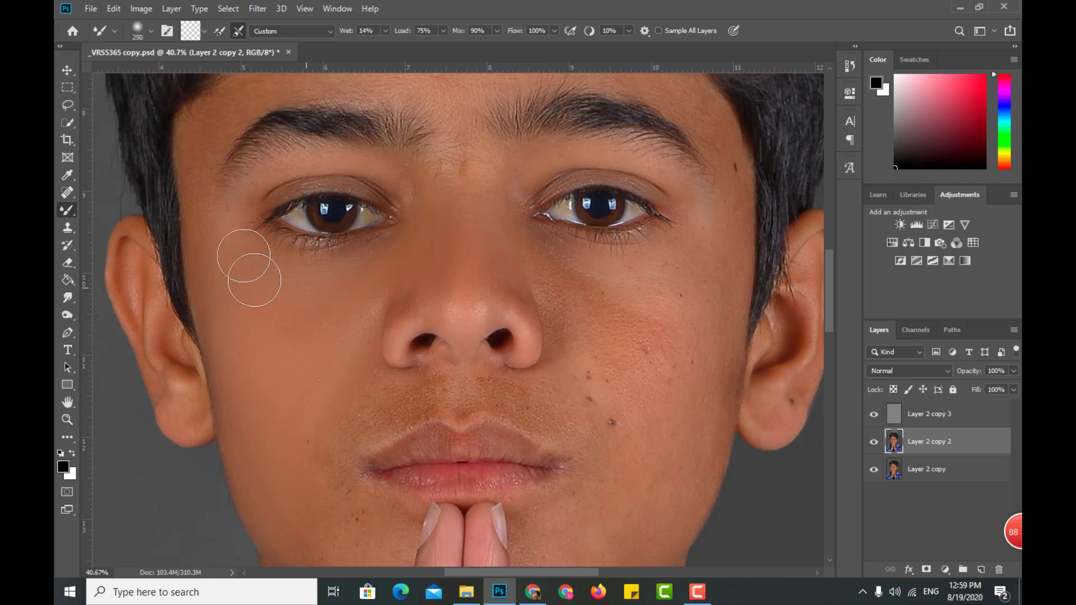
pyautogui.press(']')
pyautogui.press(']')
pyautogui.press(']')
pyautogui.scroll(-2, 300, 288)
pyautogui.press(']')
pyautogui.press(']')
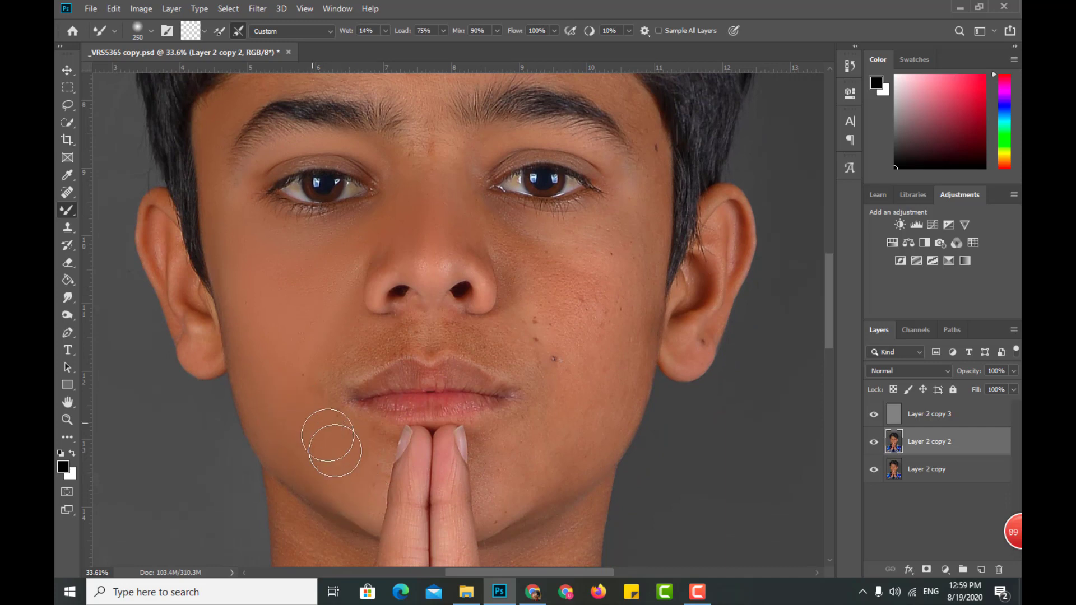
pyautogui.press('[')
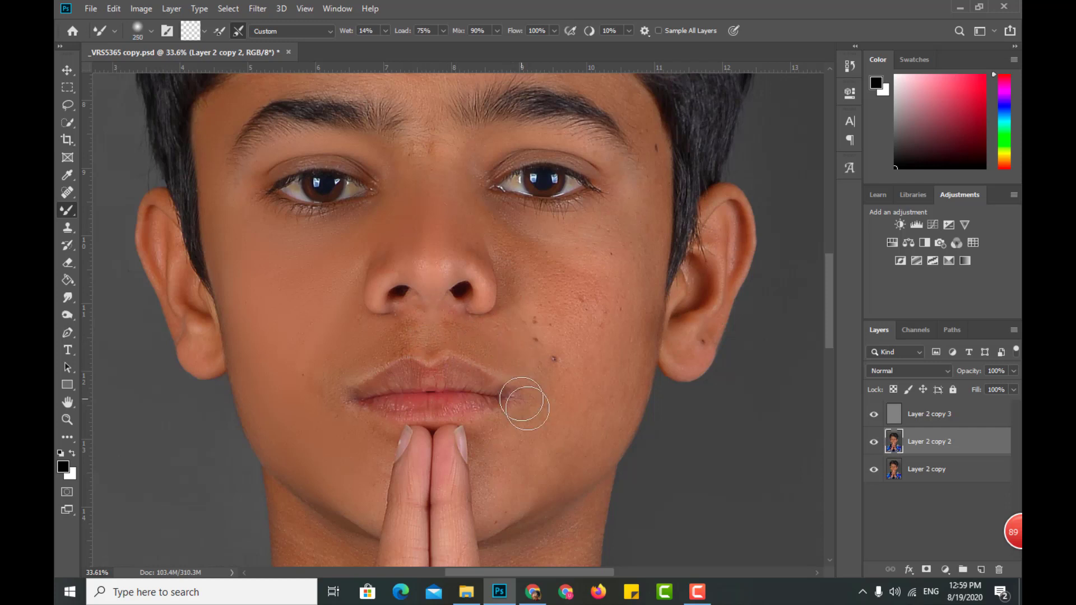
pyautogui.scroll(1, 523, 404)
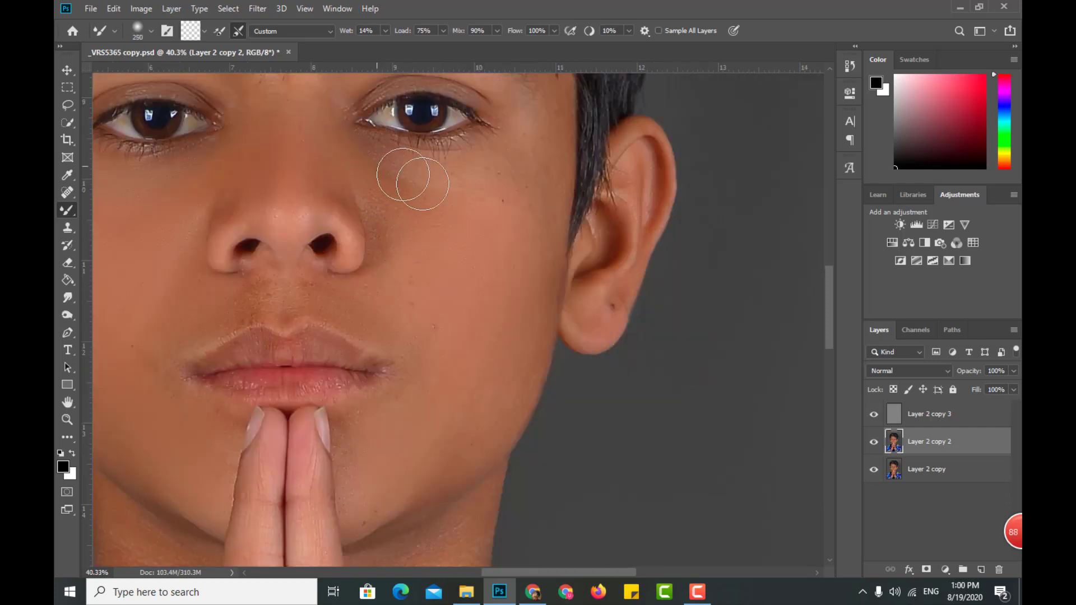
pyautogui.moveTo(404, 197); pyautogui.dragTo(361, 163)
pyautogui.press(']')
pyautogui.press(']')
pyautogui.press(']')
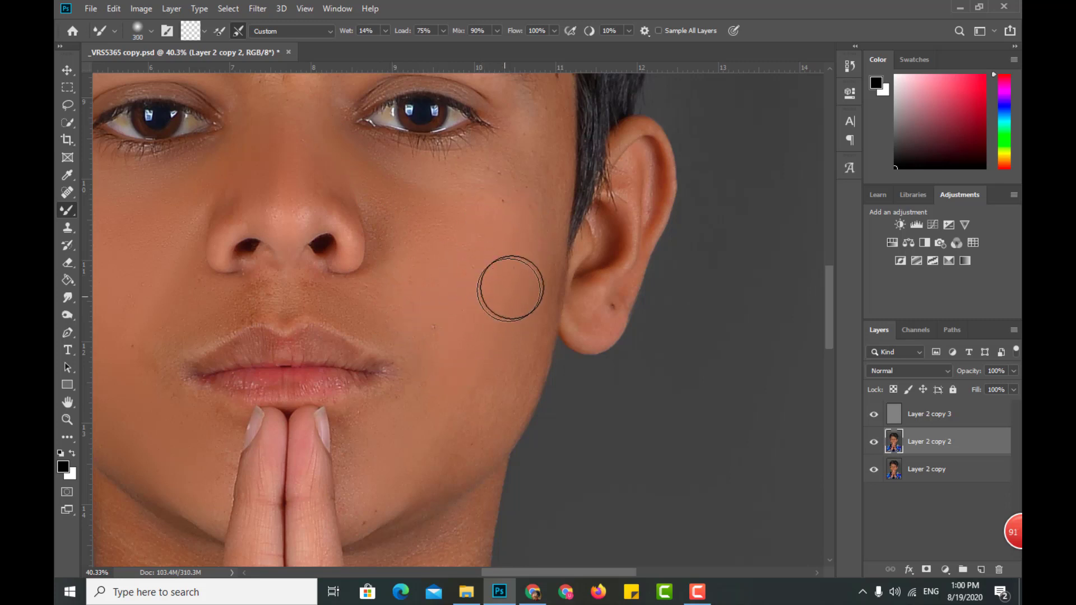
pyautogui.moveTo(510, 289); pyautogui.dragTo(414, 468)
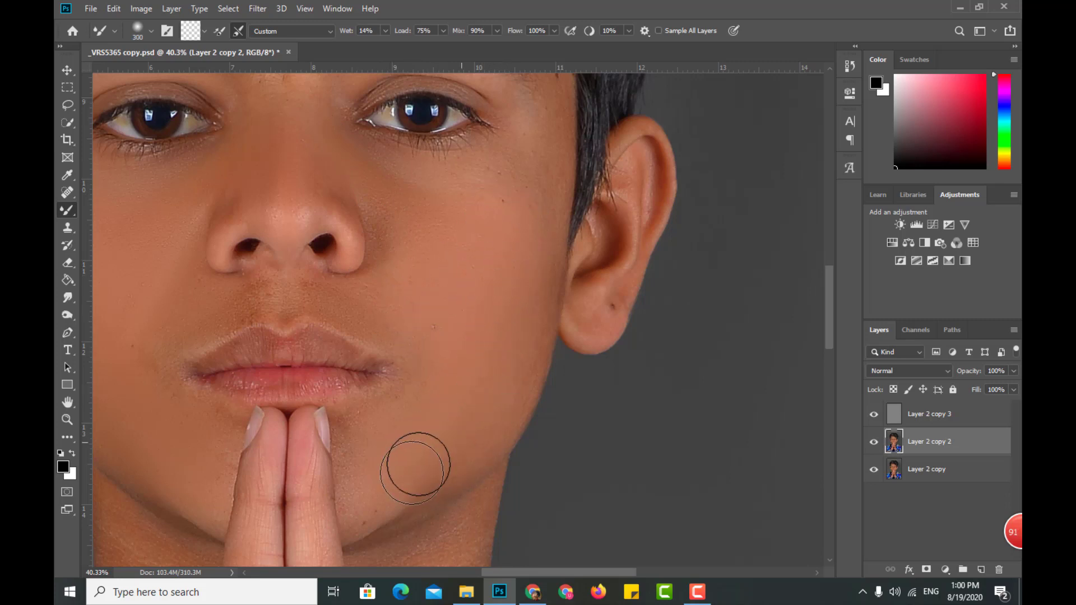
pyautogui.press('[')
pyautogui.press('[')
pyautogui.press('[')
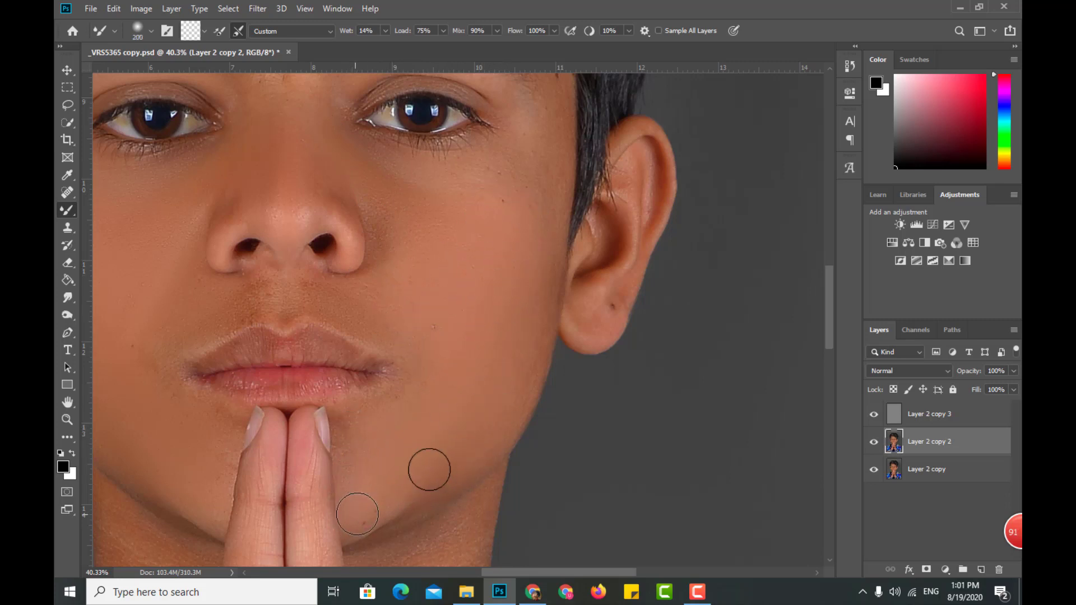
pyautogui.press(']')
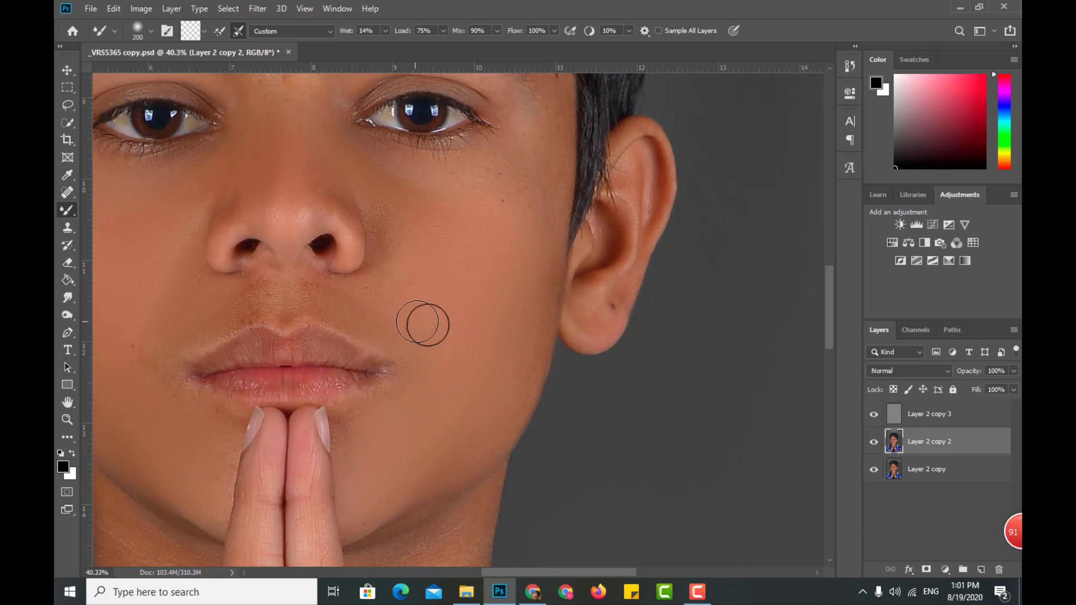
# Smooth the skin across the forehead with a larger brush.
pyautogui.moveTo(514, 268); pyautogui.dragTo(546, 330)
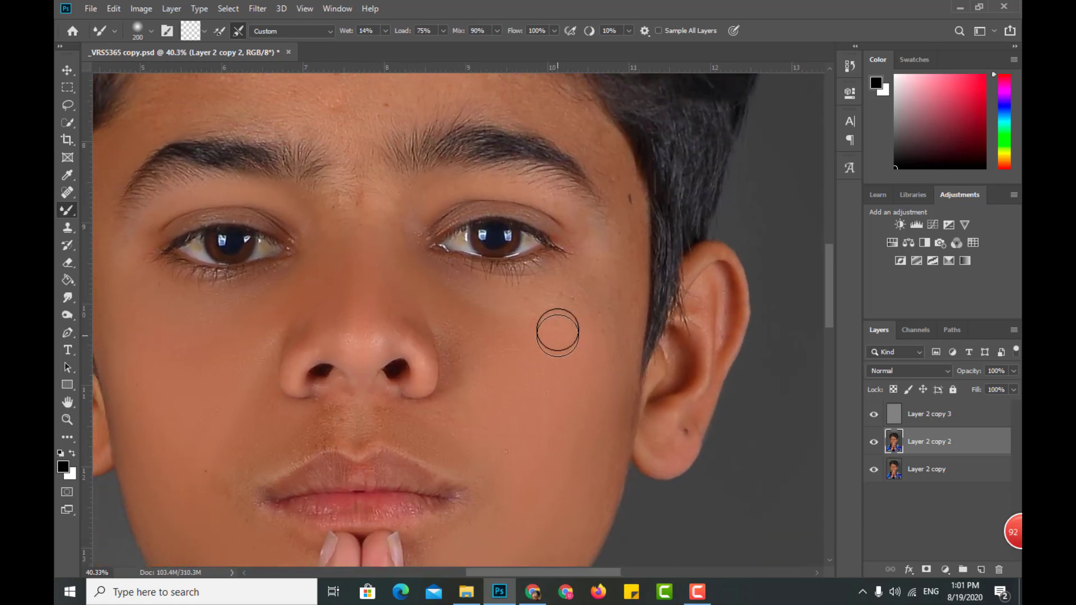
pyautogui.press(']')
pyautogui.press(']')
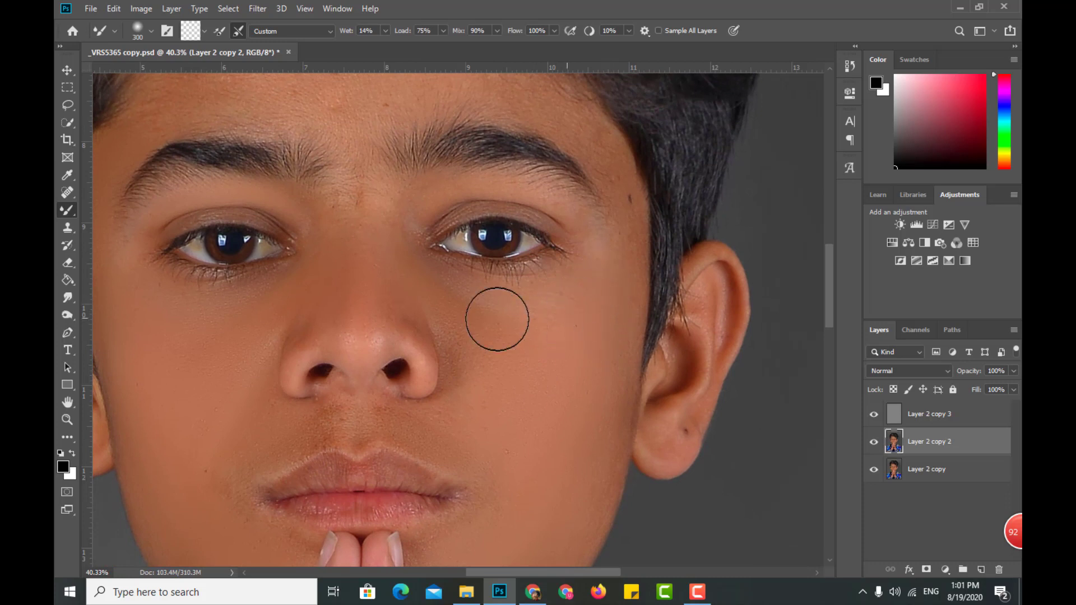
pyautogui.press('[')
pyautogui.press('[')
pyautogui.press('[')
pyautogui.press('[')
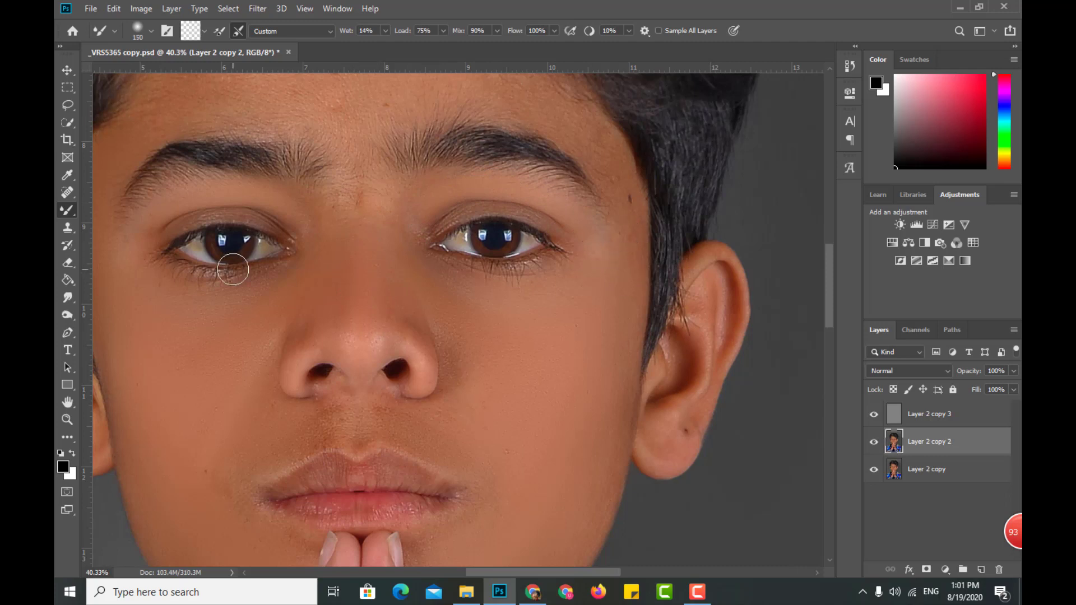
pyautogui.hotkey('ctrl', '-')
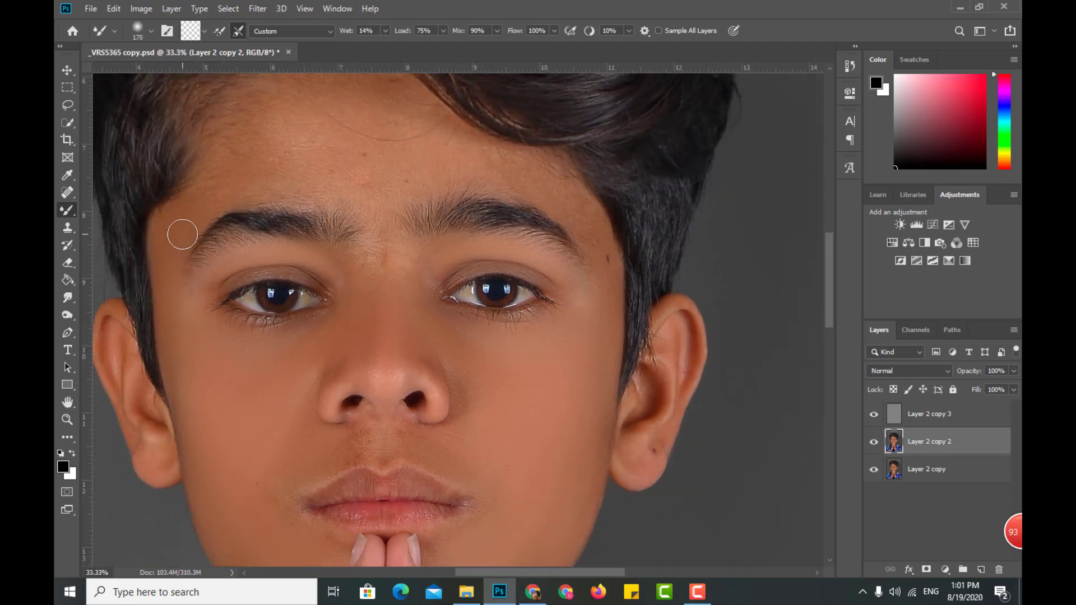
pyautogui.moveTo(257, 174); pyautogui.dragTo(273, 283)
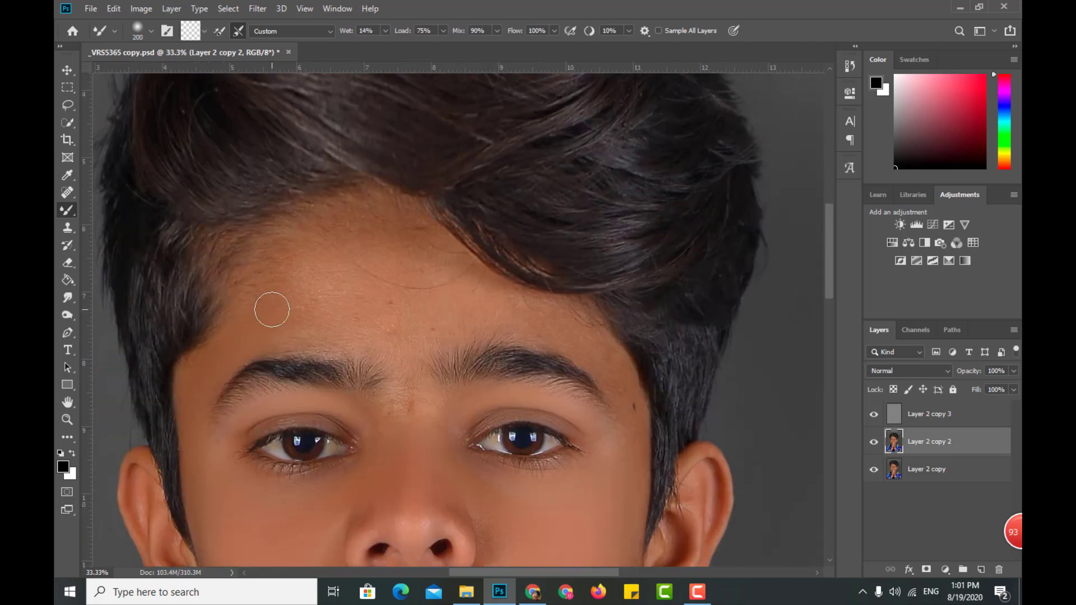
pyautogui.press(']')
pyautogui.press(']')
pyautogui.press(']')
pyautogui.moveTo(307, 311)
pyautogui.mouseDown()
pyautogui.moveTo(348, 275)
pyautogui.moveTo(445, 284)
pyautogui.moveTo(372, 241)
pyautogui.moveTo(523, 314)
pyautogui.moveTo(293, 312)
pyautogui.mouseUp()
pyautogui.press('[')
pyautogui.press('[')
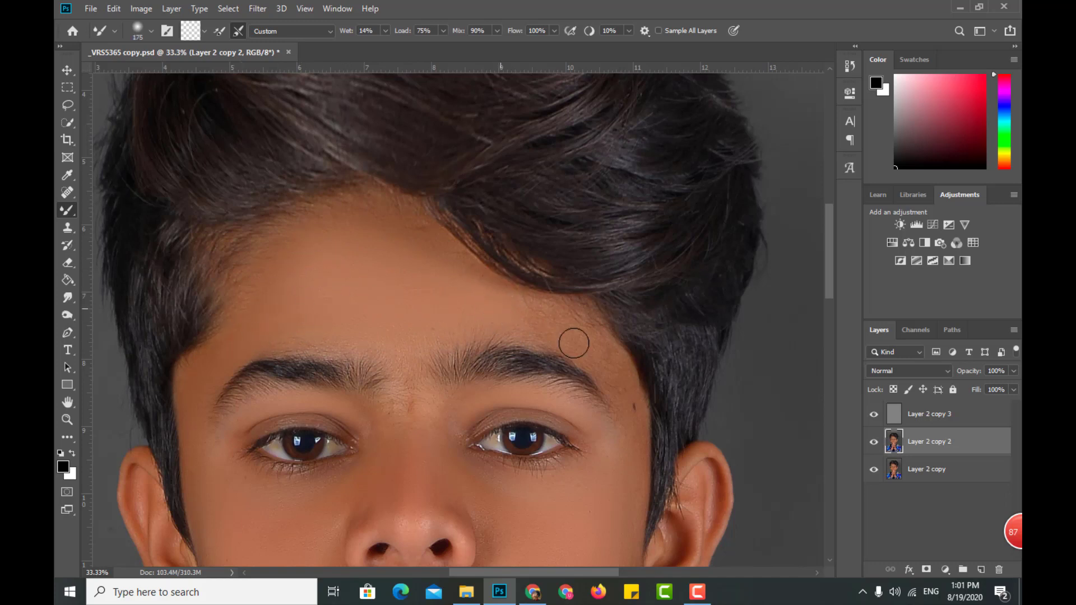
pyautogui.press(']')
pyautogui.press(']')
pyautogui.press(']')
pyautogui.press('[')
# Smooth the skin on the chin, neck and fingers.
pyautogui.scroll(-2, 392, 297)
pyautogui.moveTo(393, 298); pyautogui.dragTo(398, 140)
pyautogui.scroll(3, 403, 319)
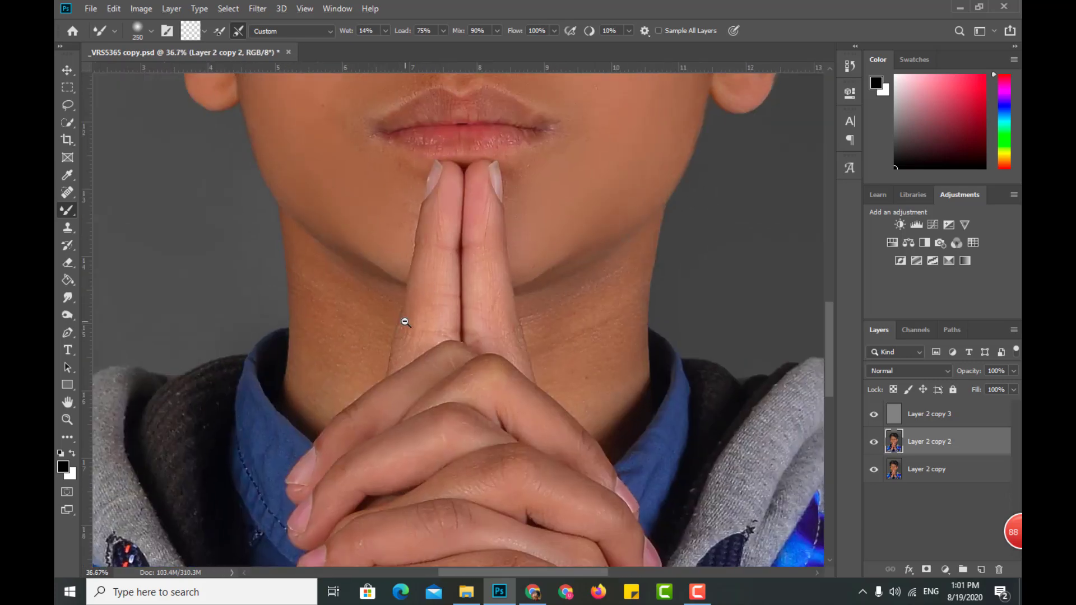
pyautogui.press('[')
pyautogui.press('[')
pyautogui.moveTo(296, 356); pyautogui.dragTo(295, 249)
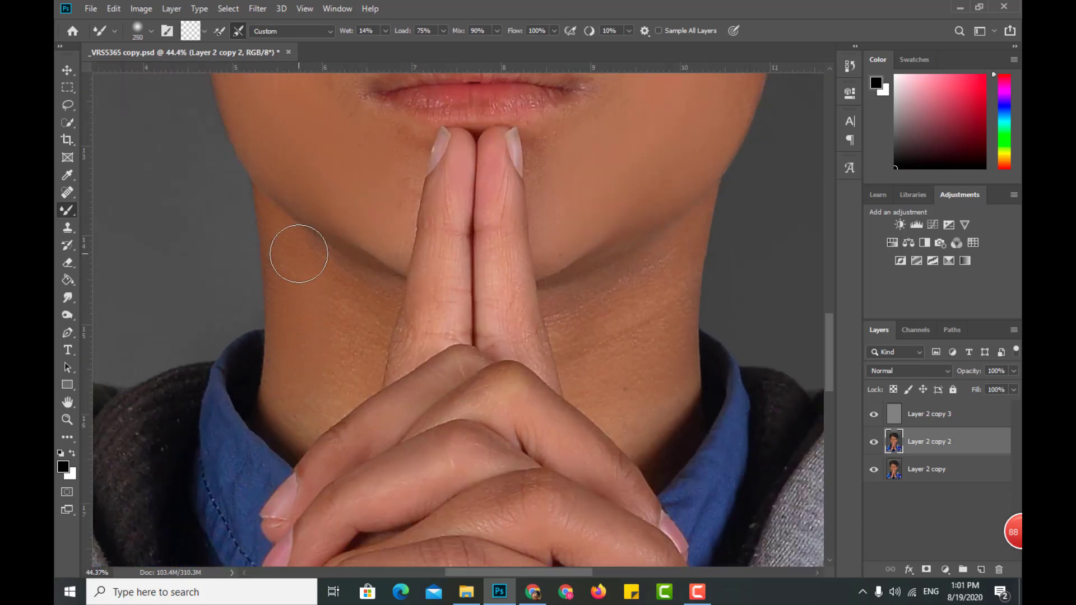
pyautogui.press(']')
pyautogui.press(']')
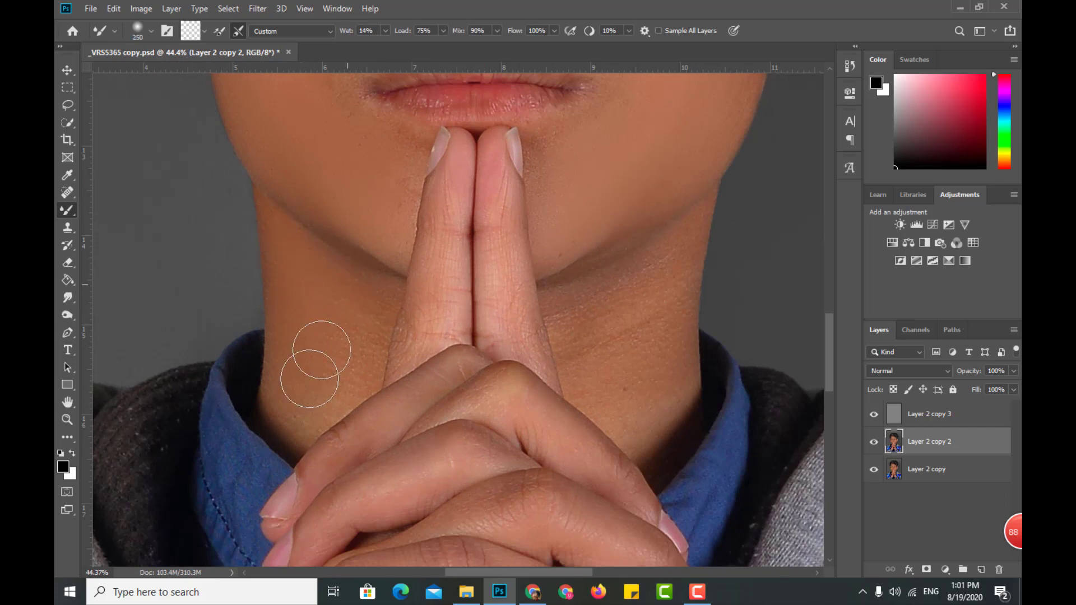
pyautogui.press('[')
pyautogui.press('[')
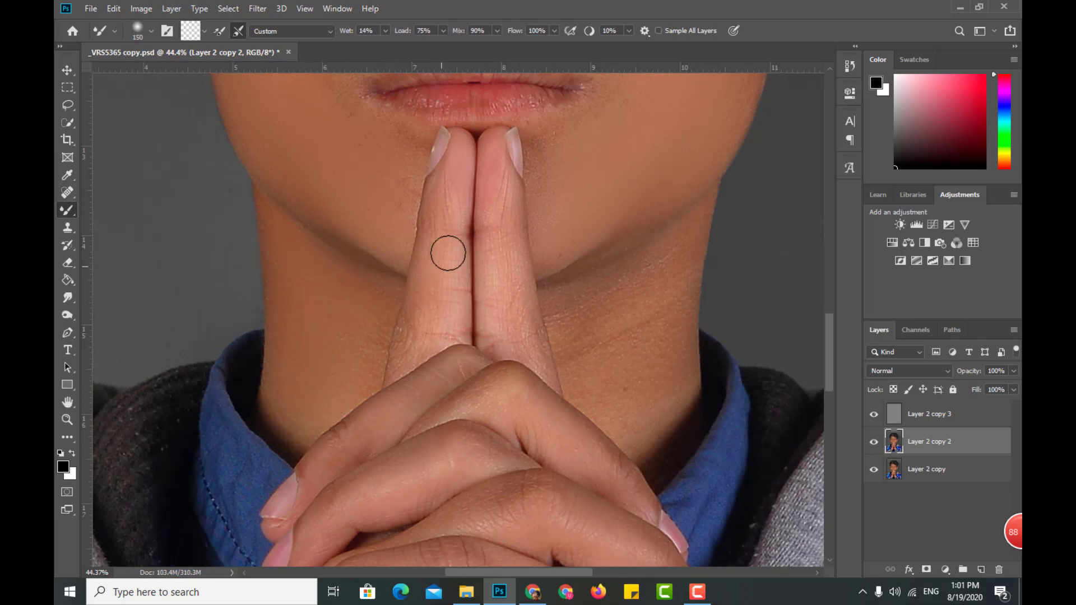
pyautogui.press('[')
pyautogui.press(']')
pyautogui.press(']')
pyautogui.press(']')
pyautogui.press(']')
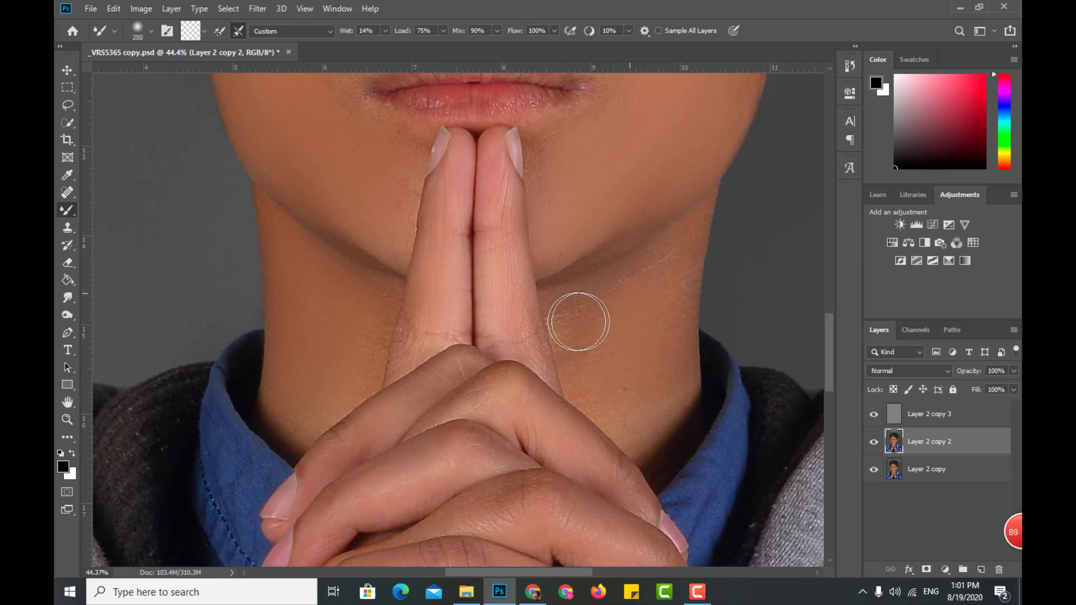
pyautogui.press('[')
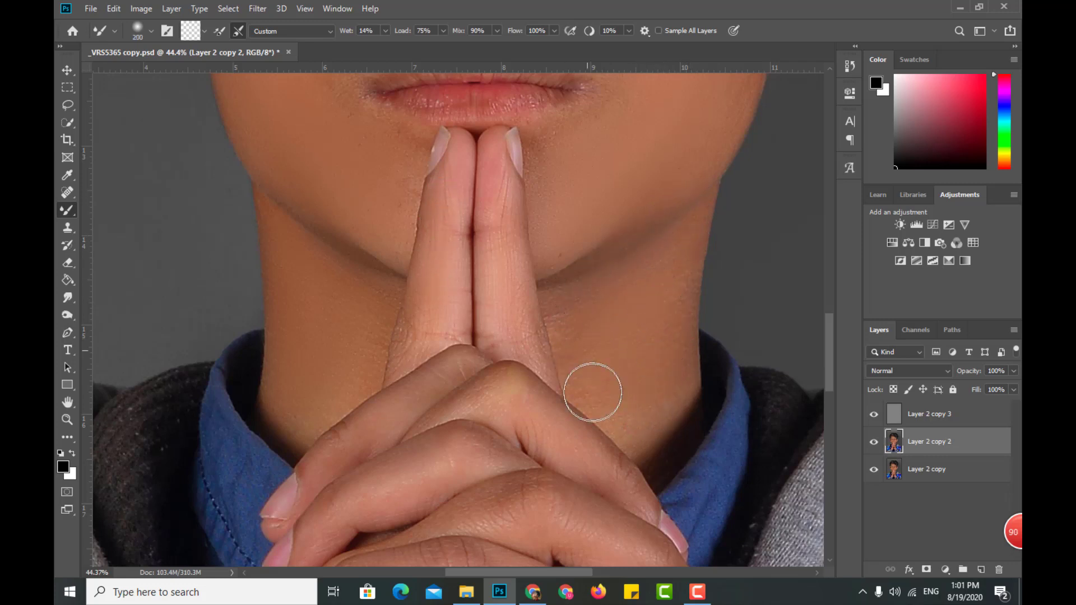
pyautogui.press(']')
pyautogui.scroll(-2, 546, 275)
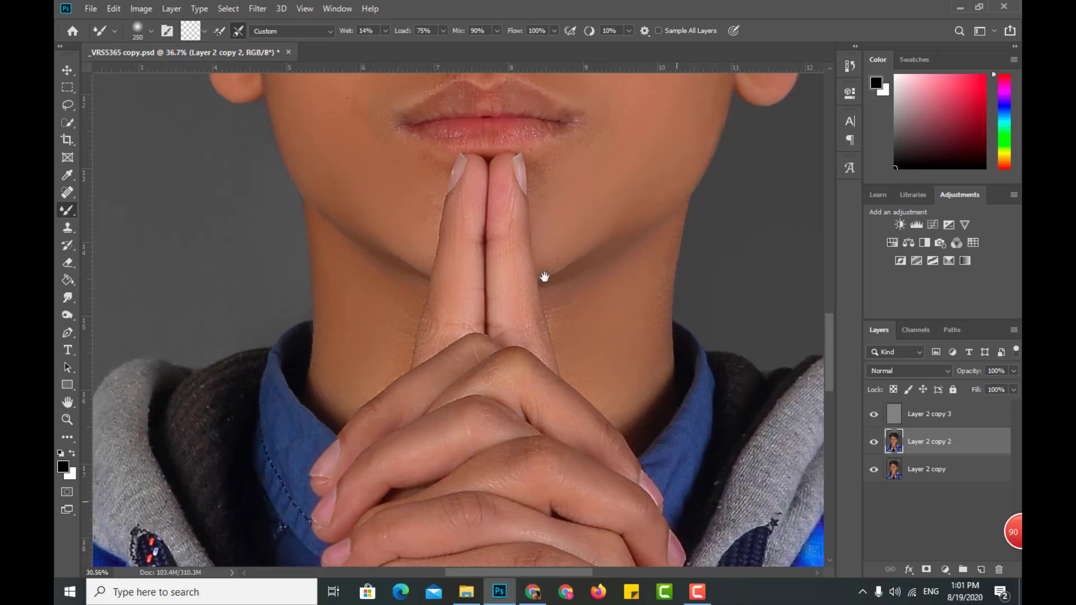
pyautogui.scroll(-3, 501, 281)
pyautogui.moveTo(500, 282); pyautogui.dragTo(517, 233)
pyautogui.scroll(2, 437, 373)
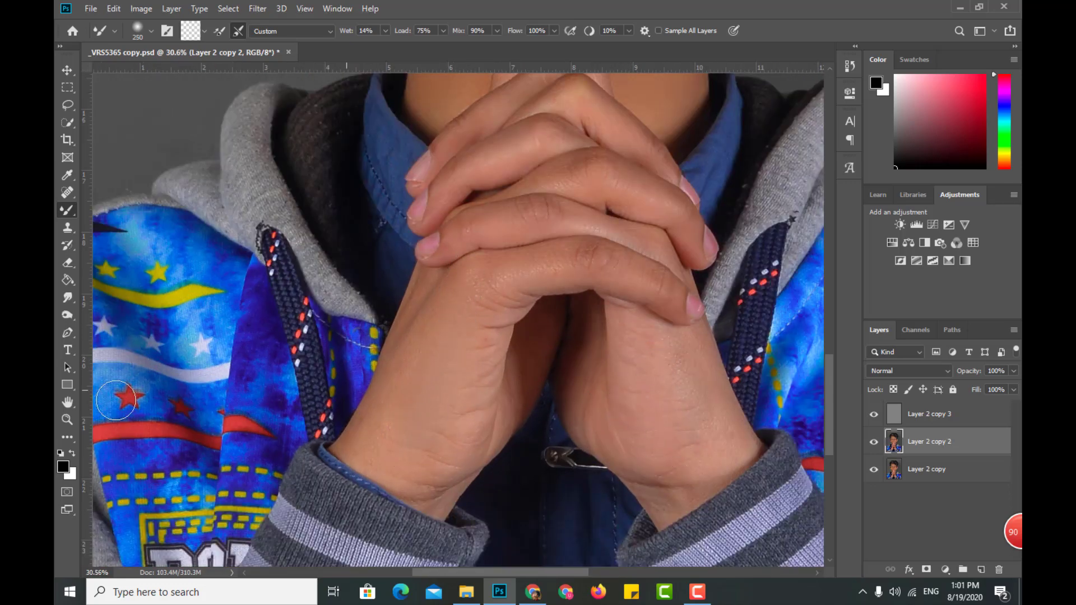
# Merge the three retouch layers into Layer 2 copy 2.
pyautogui.doubleClick(66, 403)
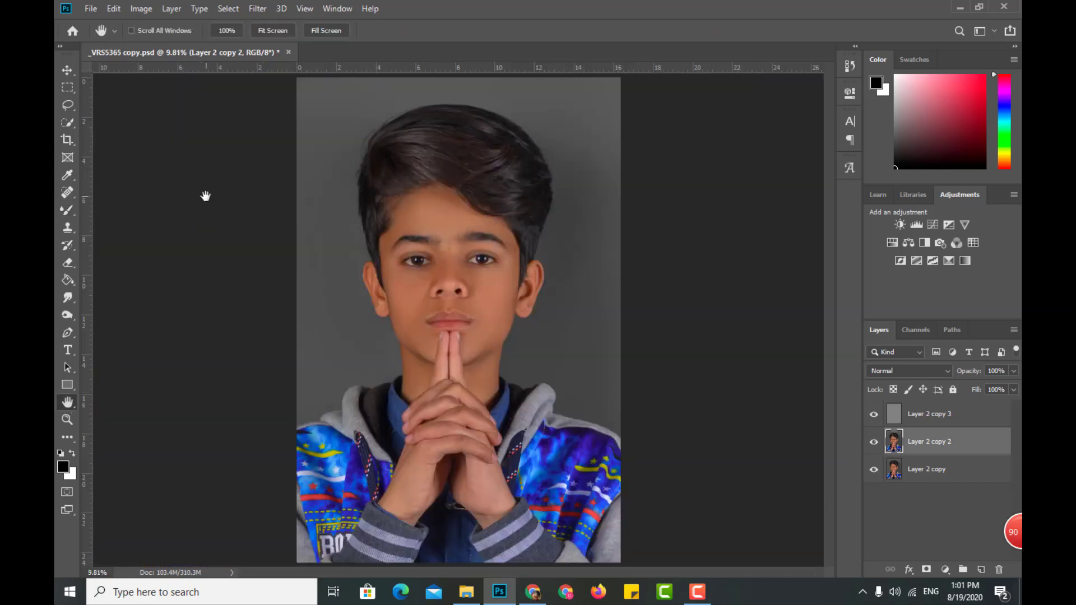
pyautogui.hotkey('ctrl', 'shift', 'e')
pyautogui.scroll(2, 463, 252)
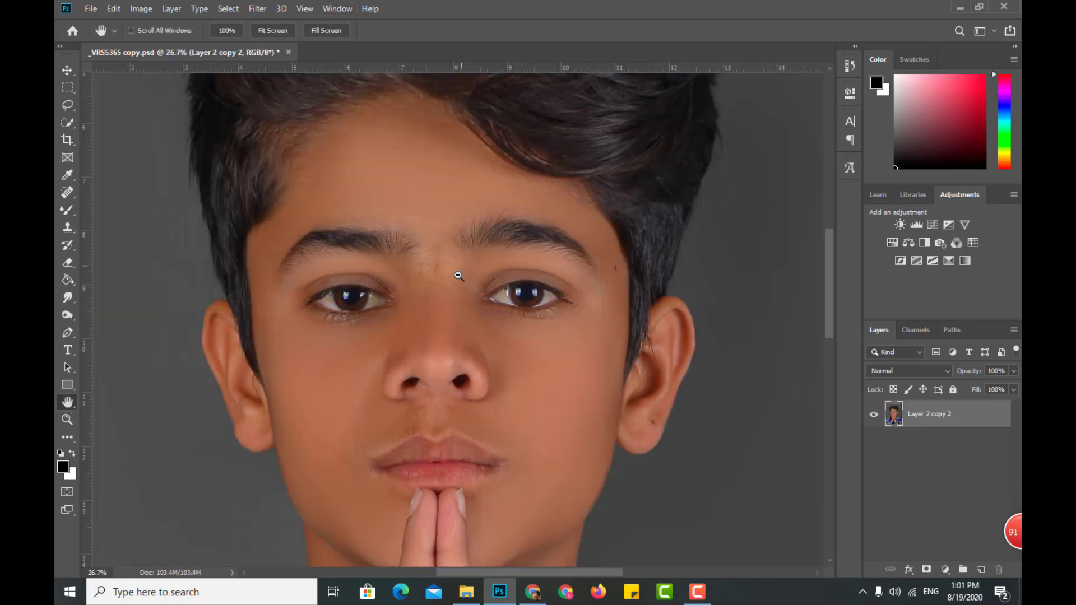
pyautogui.scroll(2, 456, 271)
pyautogui.doubleClick(66, 404)
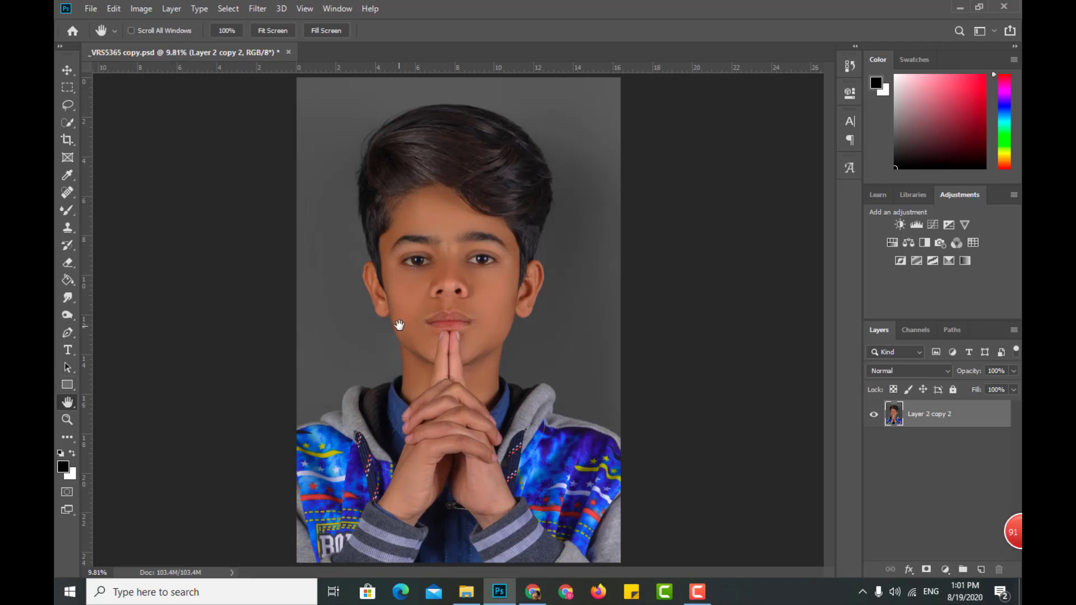
# Place the _VRS5365 copy image and scale it to sit over the right eye.
pyautogui.click(466, 592)
pyautogui.moveTo(365, 282); pyautogui.dragTo(467, 227)
pyautogui.moveTo(464, 414)
pyautogui.mouseDown()
pyautogui.moveTo(458, 294)
pyautogui.moveTo(499, 275)
pyautogui.moveTo(452, 254)
pyautogui.mouseUp()
pyautogui.scroll(3, 496, 264)
pyautogui.scroll(2, 496, 264)
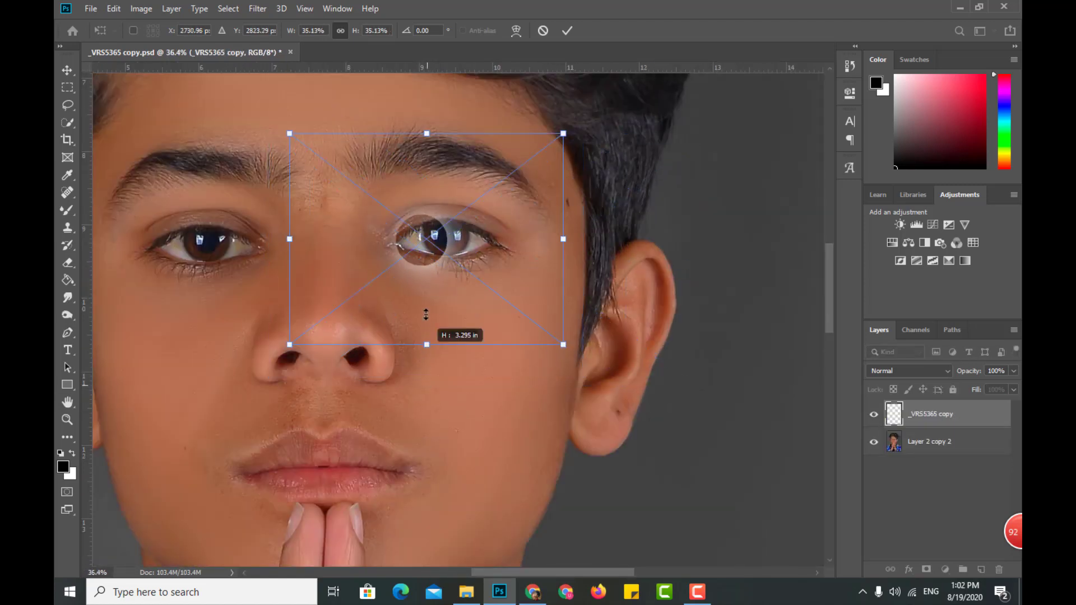
pyautogui.moveTo(425, 378); pyautogui.dragTo(425, 247)
pyautogui.moveTo(432, 209)
pyautogui.mouseDown()
pyautogui.moveTo(463, 260)
pyautogui.moveTo(453, 260)
pyautogui.mouseUp()
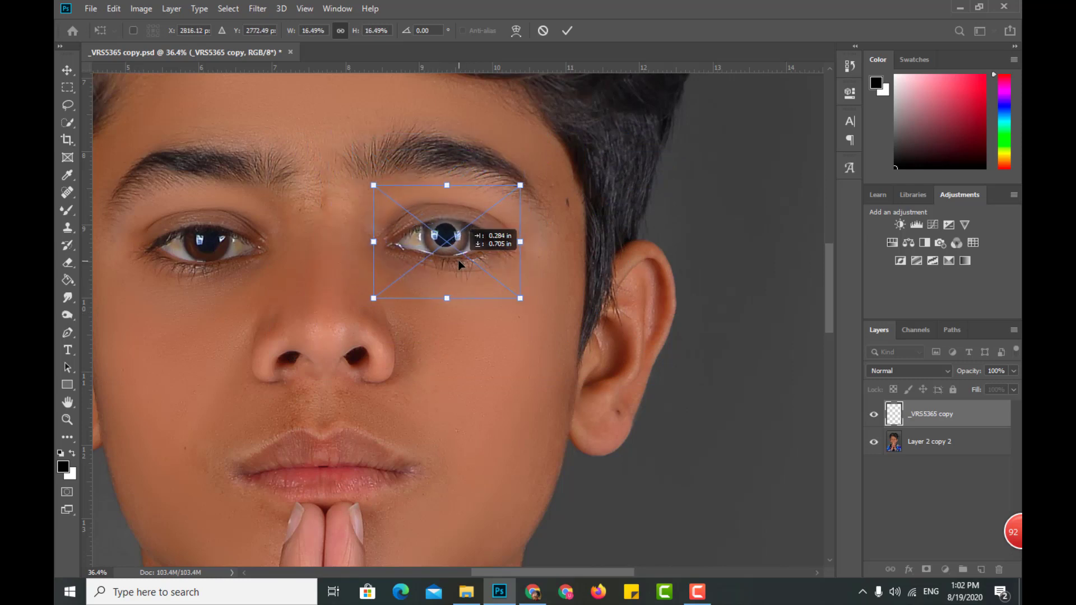
pyautogui.scroll(3, 459, 252)
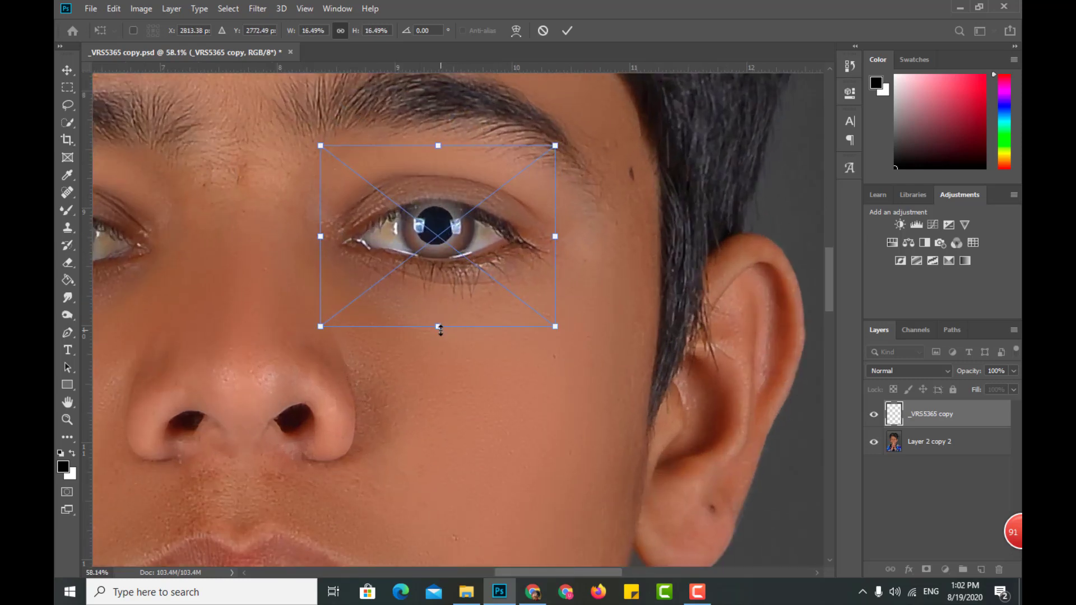
pyautogui.moveTo(452, 282); pyautogui.dragTo(453, 280)
pyautogui.press('Return')
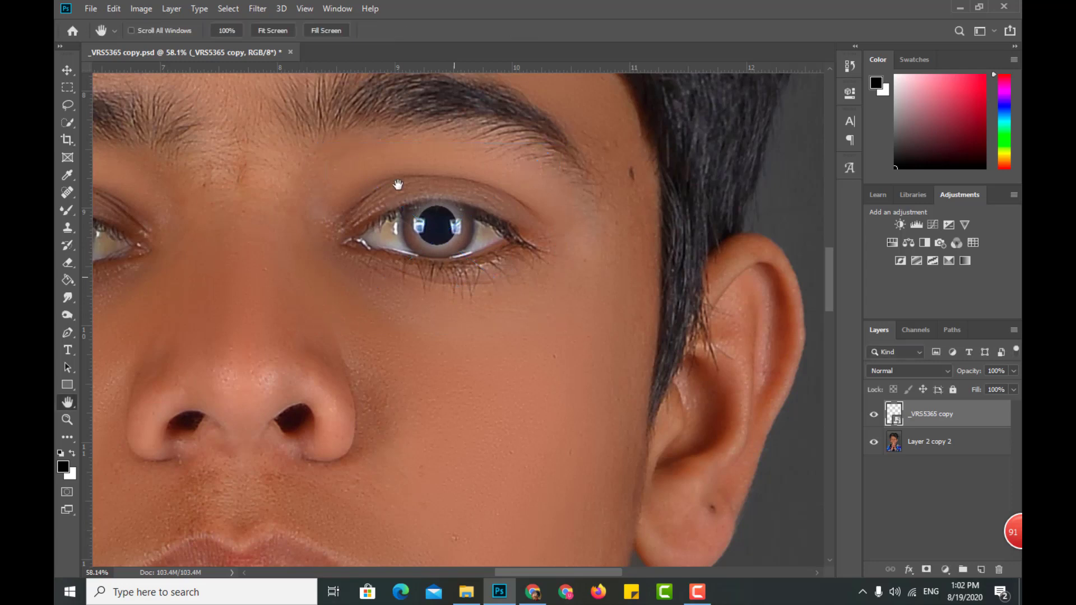
# Rasterize the eye layer and erase its upper-eyelid edge with a 100 px eraser.
pyautogui.click(66, 264)
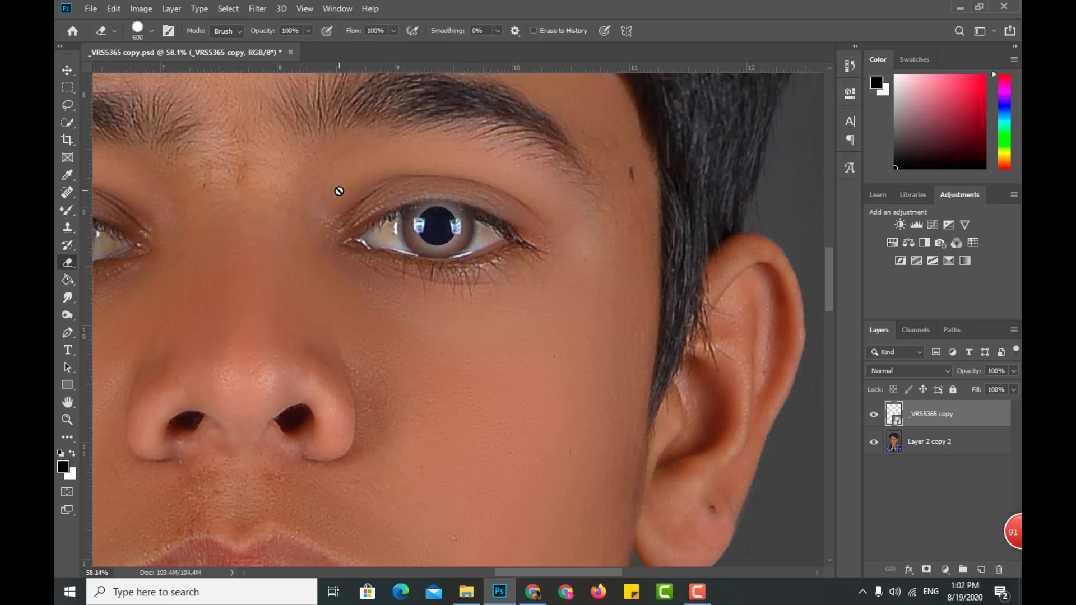
pyautogui.rightClick(342, 189)
pyautogui.click(282, 233)
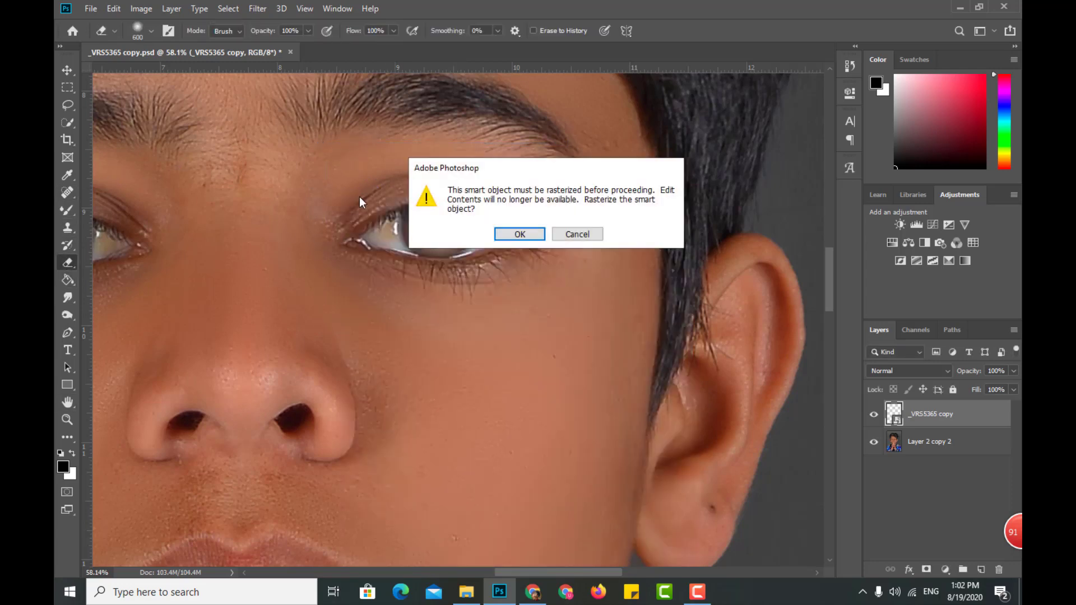
pyautogui.click(516, 235)
pyautogui.press(']')
pyautogui.press('[')
pyautogui.press('[')
pyautogui.press('[')
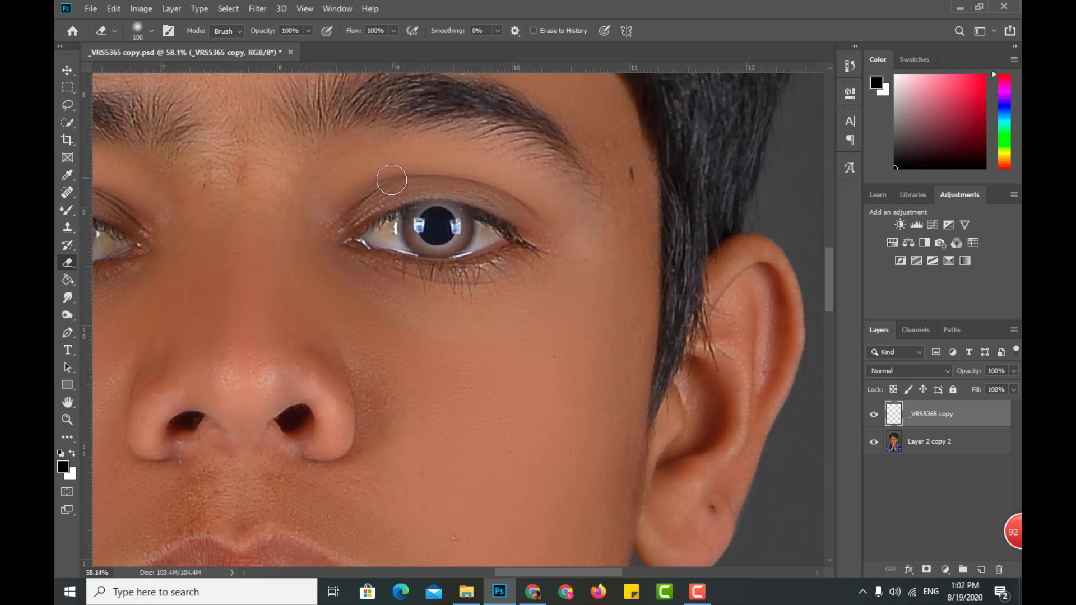
pyautogui.moveTo(393, 185); pyautogui.dragTo(490, 188)
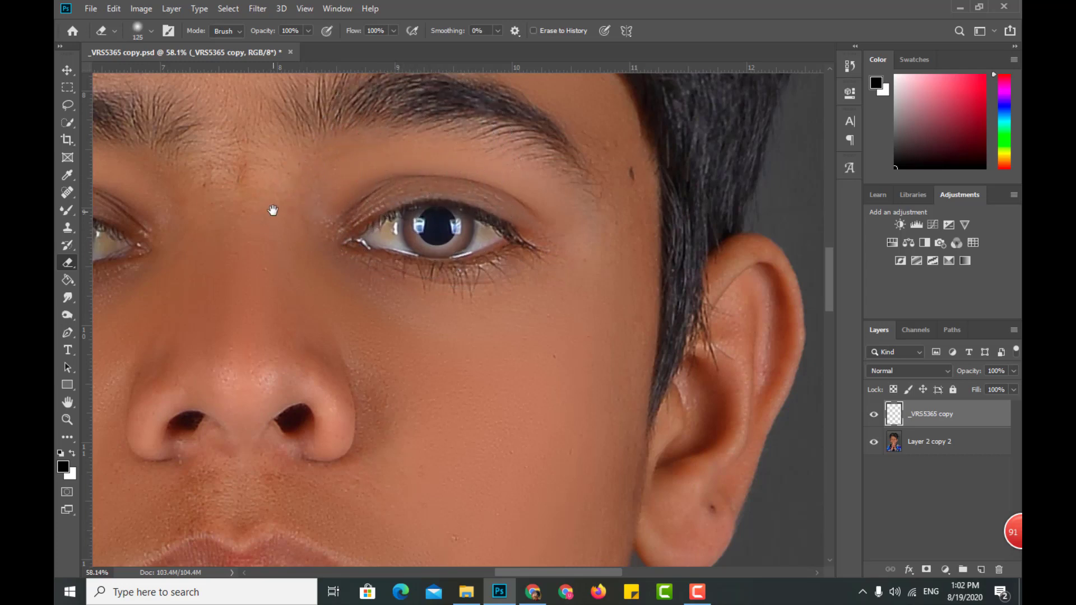
pyautogui.scroll(-3, 257, 209)
pyautogui.hscroll(-3, 393, 218)
# Duplicate the eye layer and transform the copy onto the left eye.
pyautogui.hotkey('ctrl', 'j')
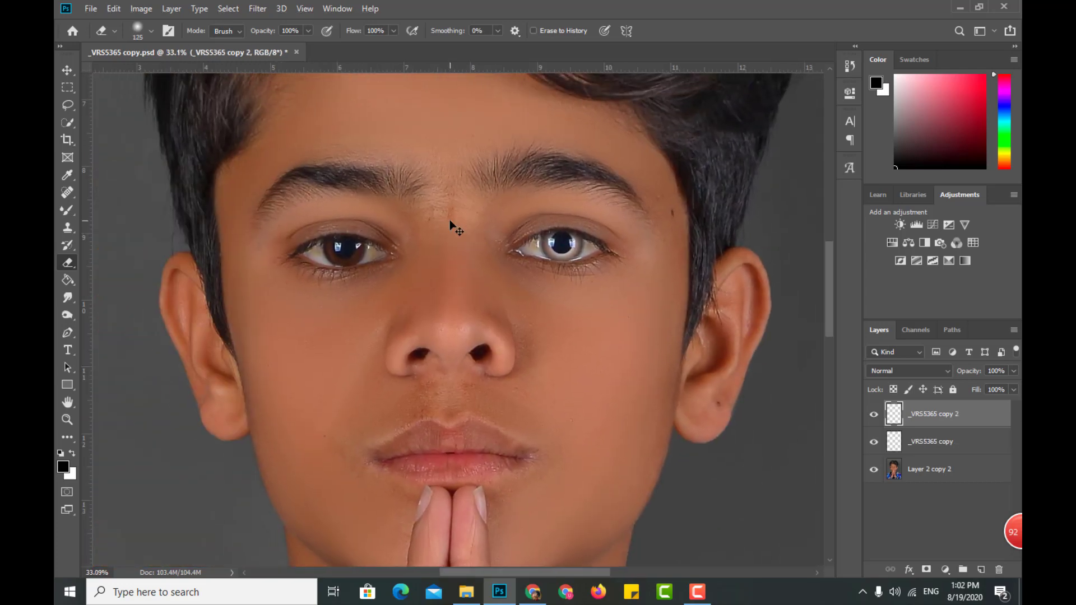
pyautogui.hotkey('ctrl', 't')
pyautogui.moveTo(576, 245); pyautogui.dragTo(359, 246)
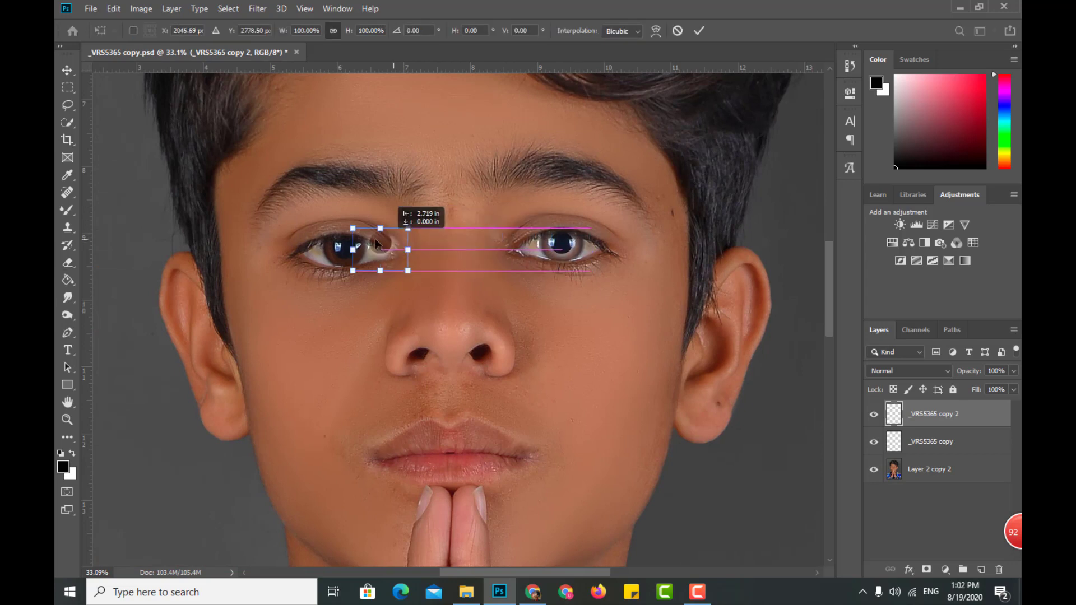
pyautogui.scroll(2, 359, 246)
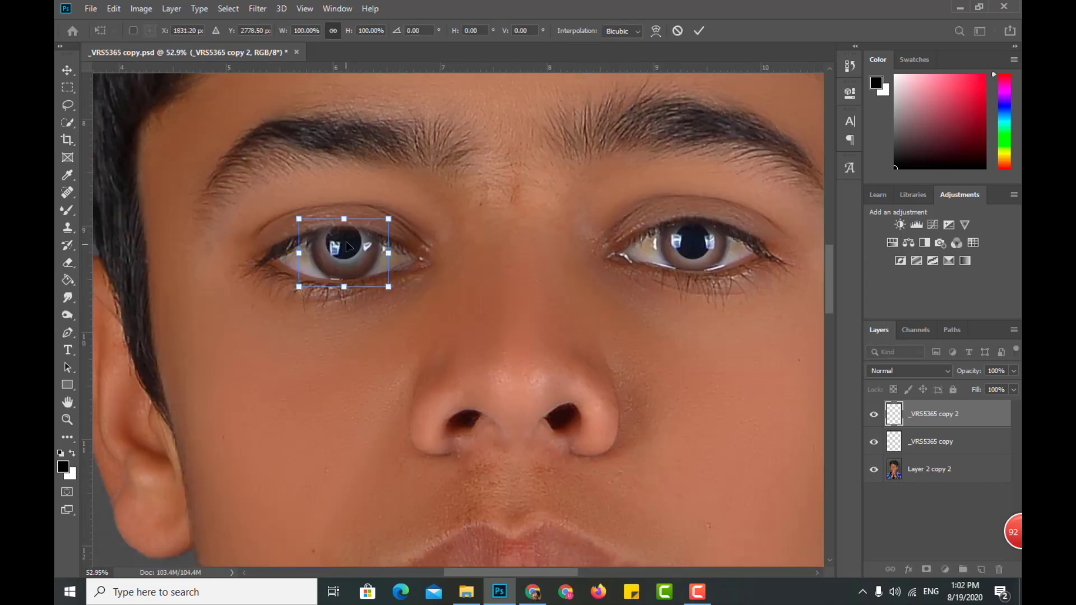
pyautogui.press('Return')
pyautogui.press('e')
pyautogui.hotkey('ctrl', 't')
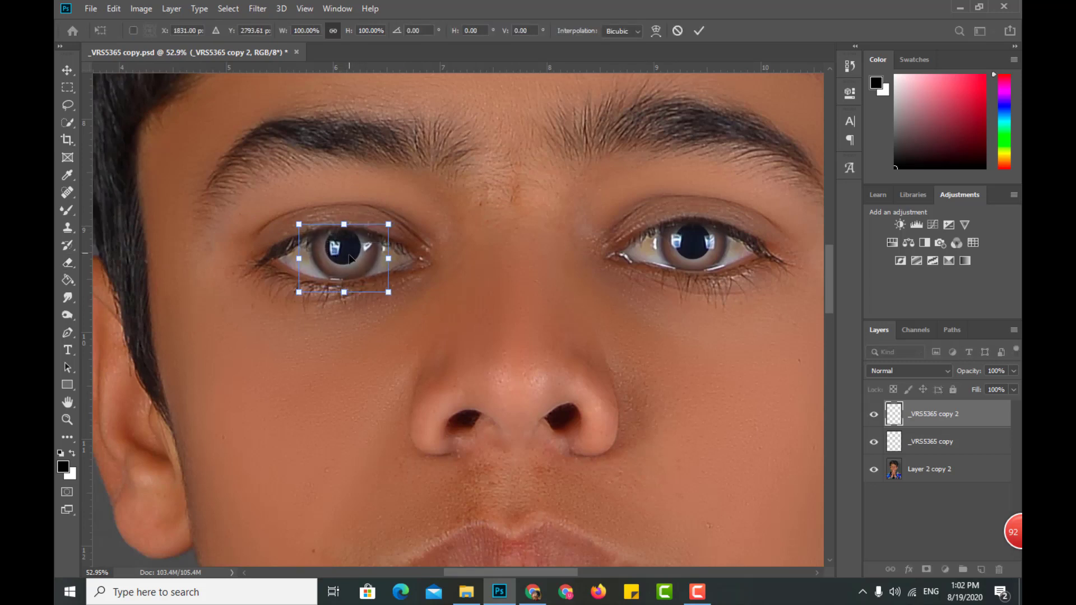
pyautogui.press('Return')
pyautogui.press('e')
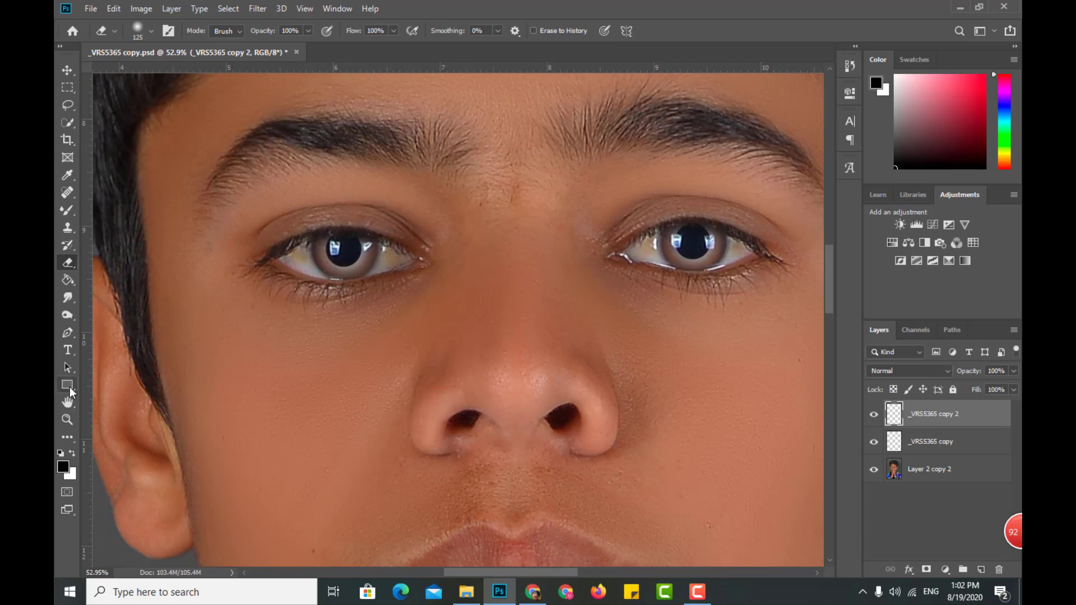
pyautogui.doubleClick(68, 398)
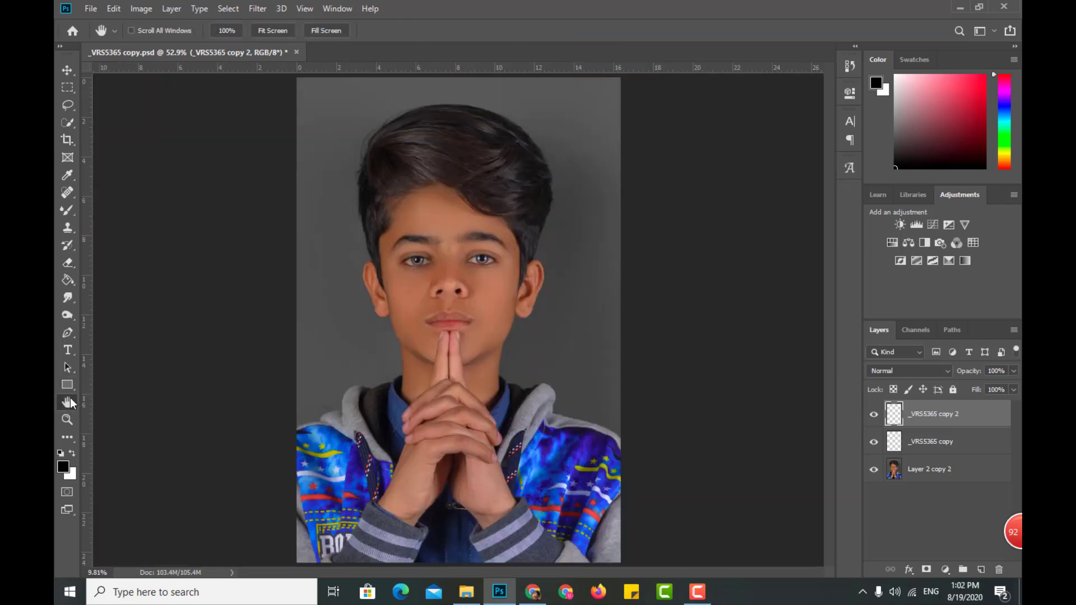
# Merge the two eye layers and compare the eye retouch on and off.
pyautogui.keyDown('shift'); pyautogui.click(949, 447); pyautogui.keyUp('shift')
pyautogui.rightClick(948, 446)
pyautogui.click(842, 406)
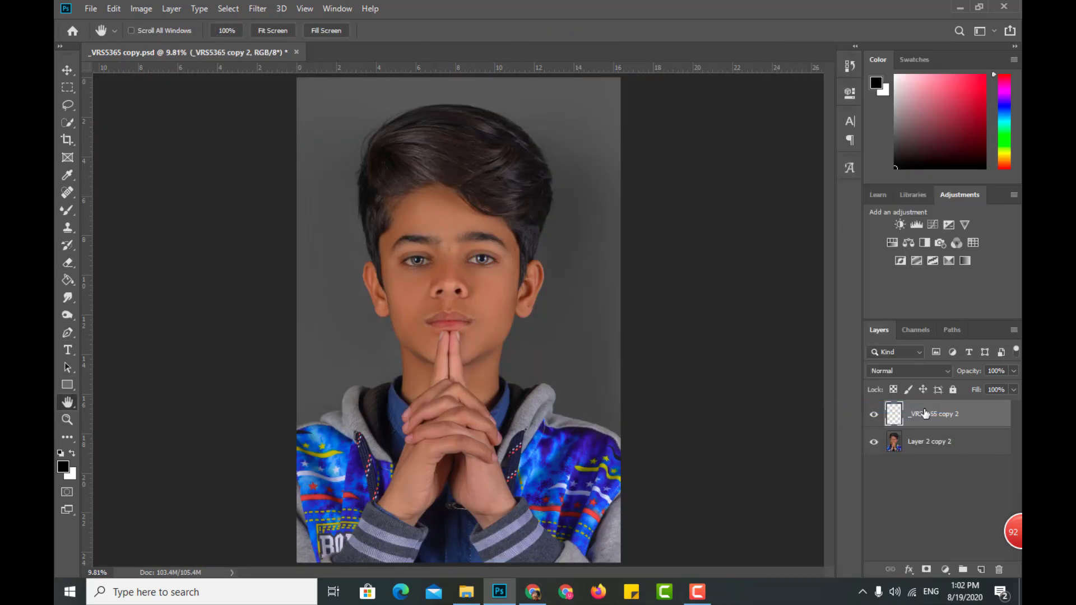
pyautogui.click(873, 414)
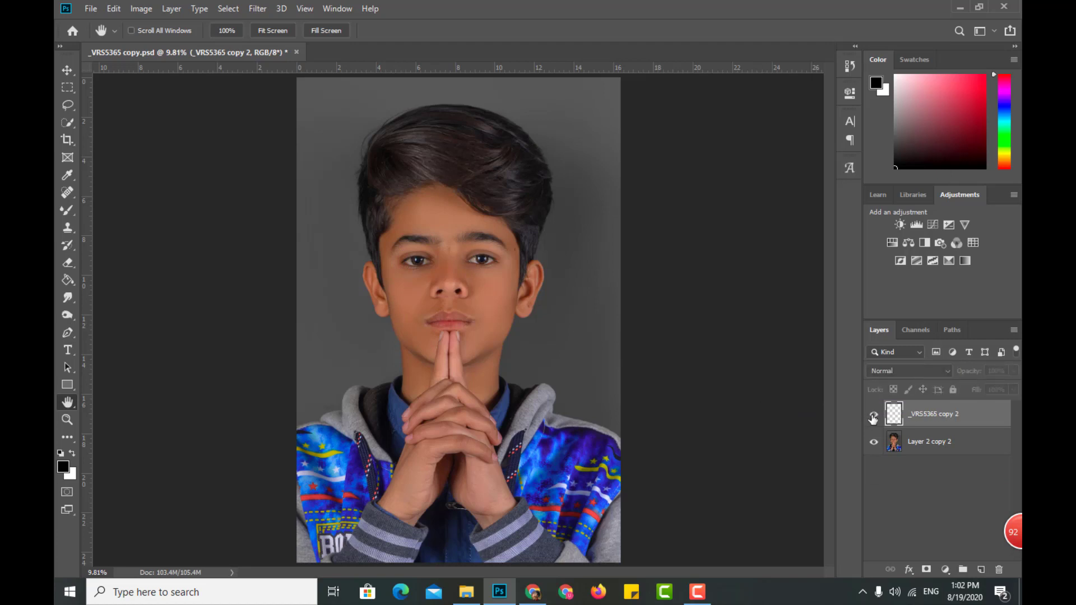
pyautogui.click(873, 415)
pyautogui.moveTo(972, 377); pyautogui.dragTo(955, 378)
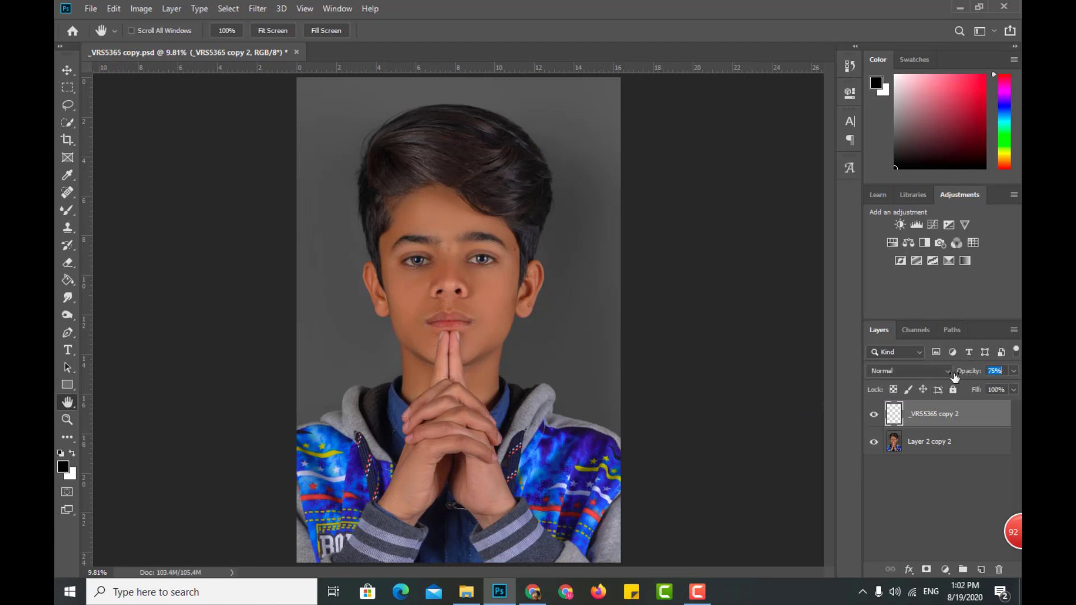
# Merge the eye retouch into the portrait layer and duplicate it as _VRS5365 copy 3.
pyautogui.hotkey('ctrl', 'shift', 'e')
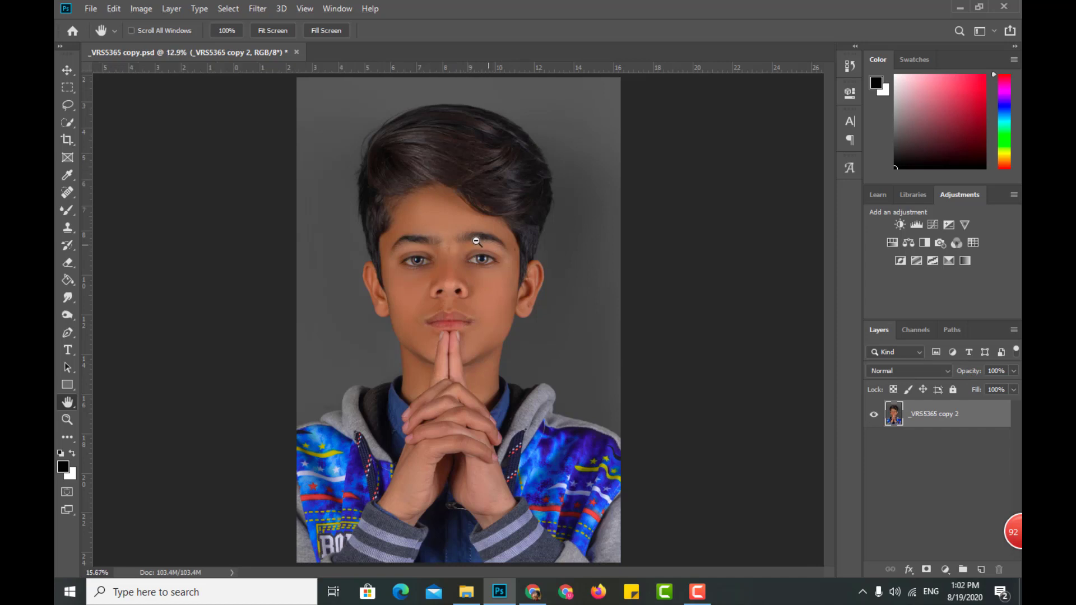
pyautogui.scroll(5, 508, 269)
pyautogui.doubleClick(67, 402)
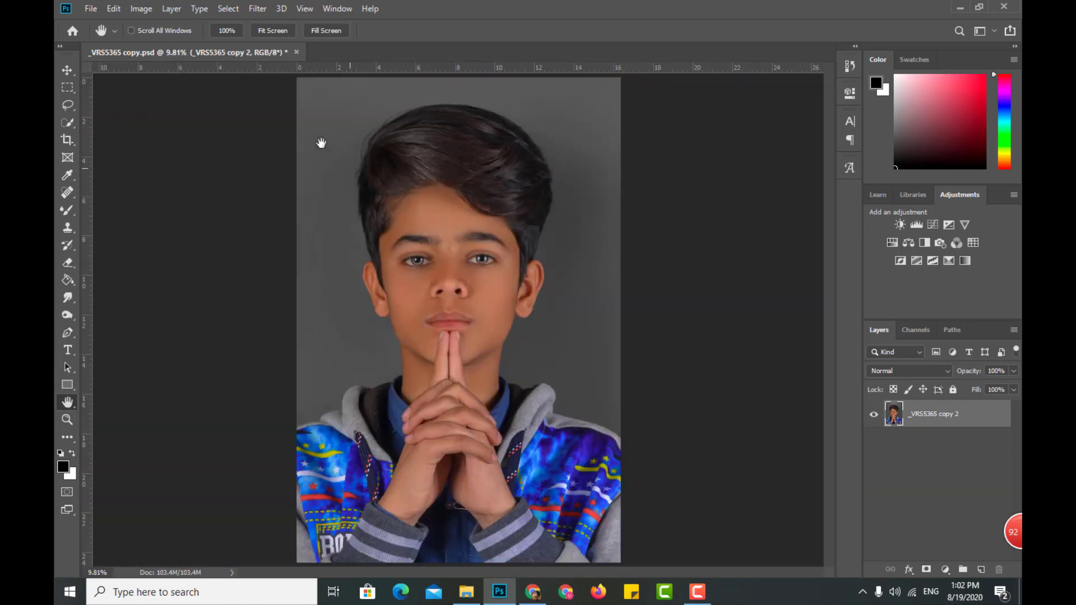
pyautogui.scroll(-1, 463, 274)
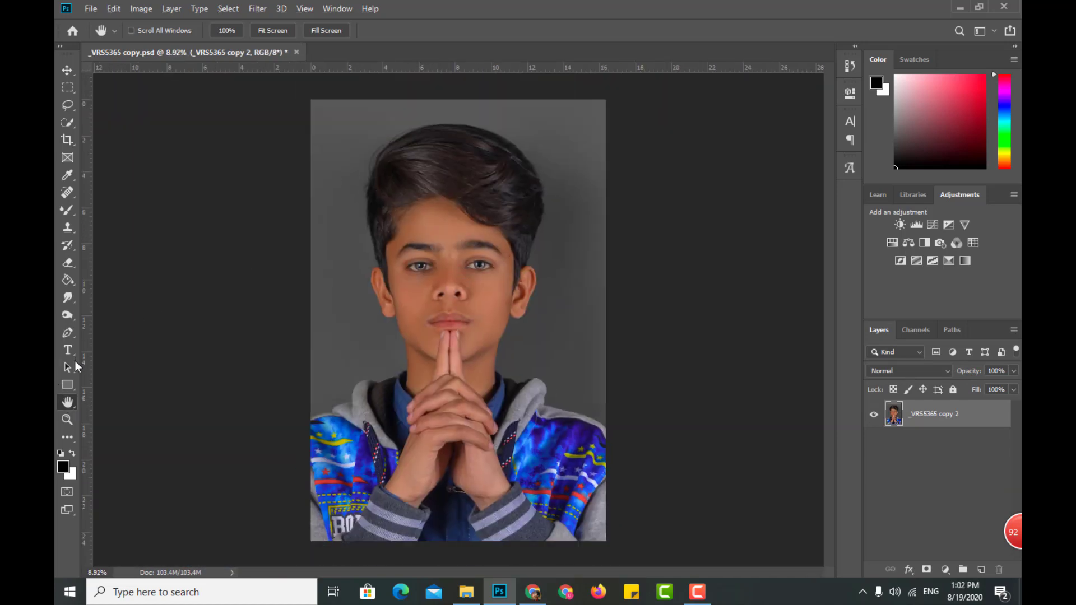
pyautogui.doubleClick(70, 402)
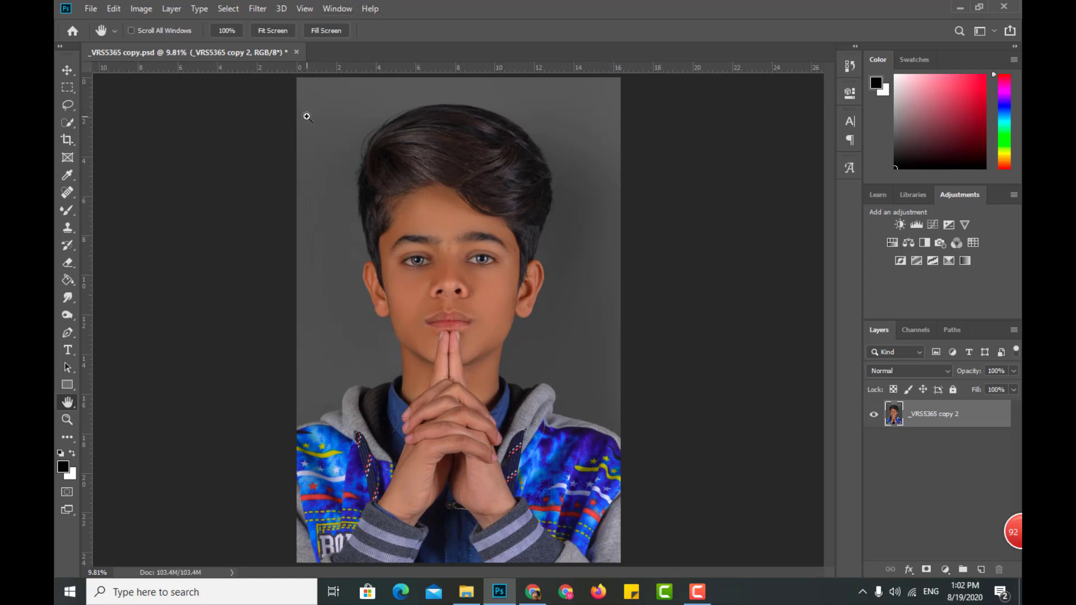
pyautogui.hotkey('ctrl', 'j')
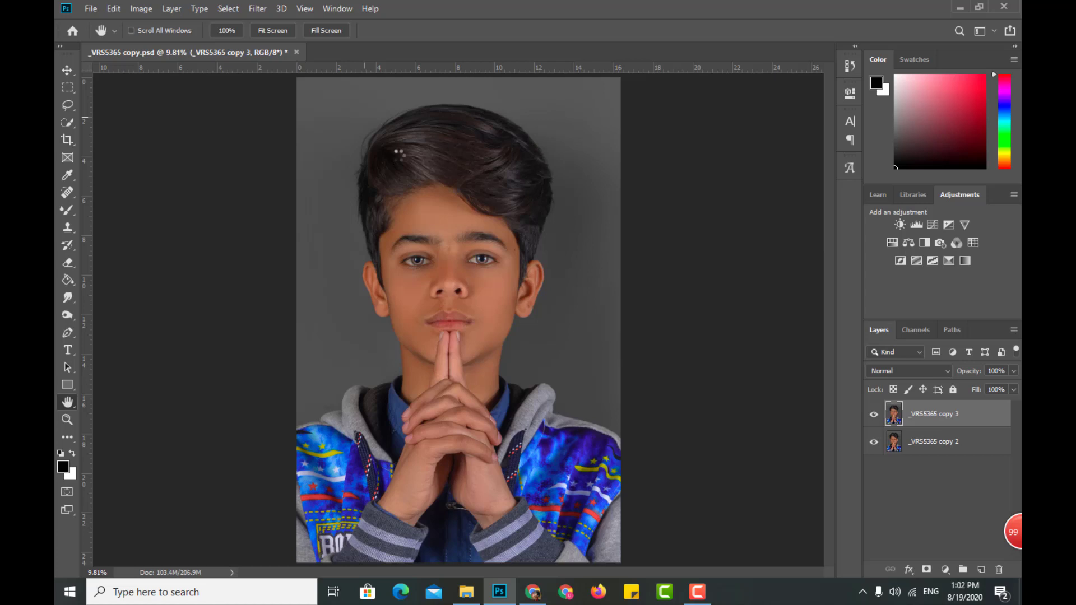
# Apply the usama red Camera Raw preset and set Post Crop Vignetting Amount to -17.
pyautogui.hotkey('ctrl', 'shift', 'a')
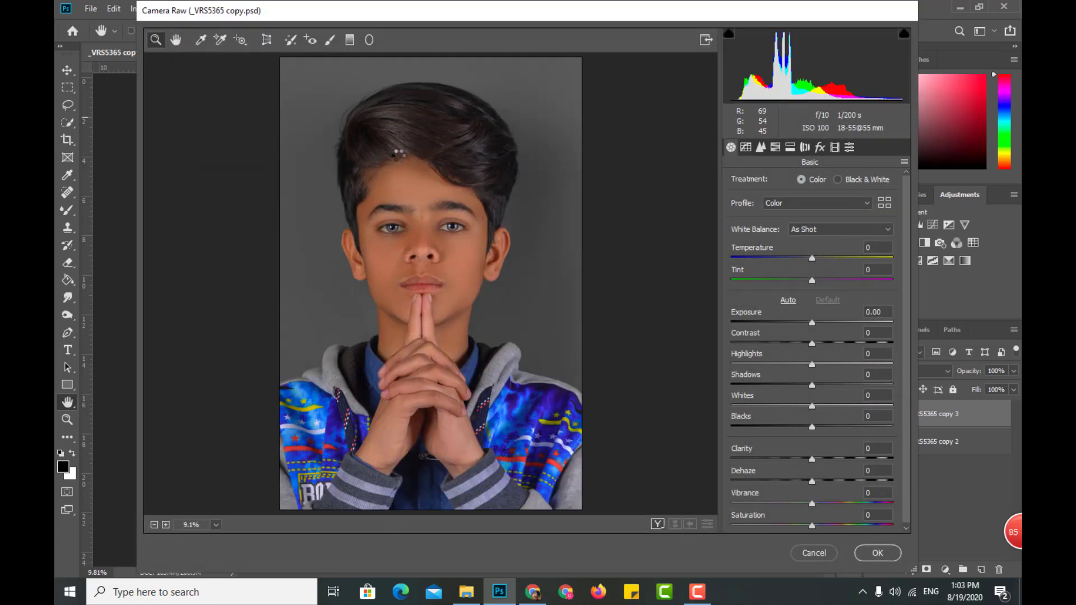
pyautogui.click(849, 147)
pyautogui.moveTo(908, 232); pyautogui.dragTo(899, 441)
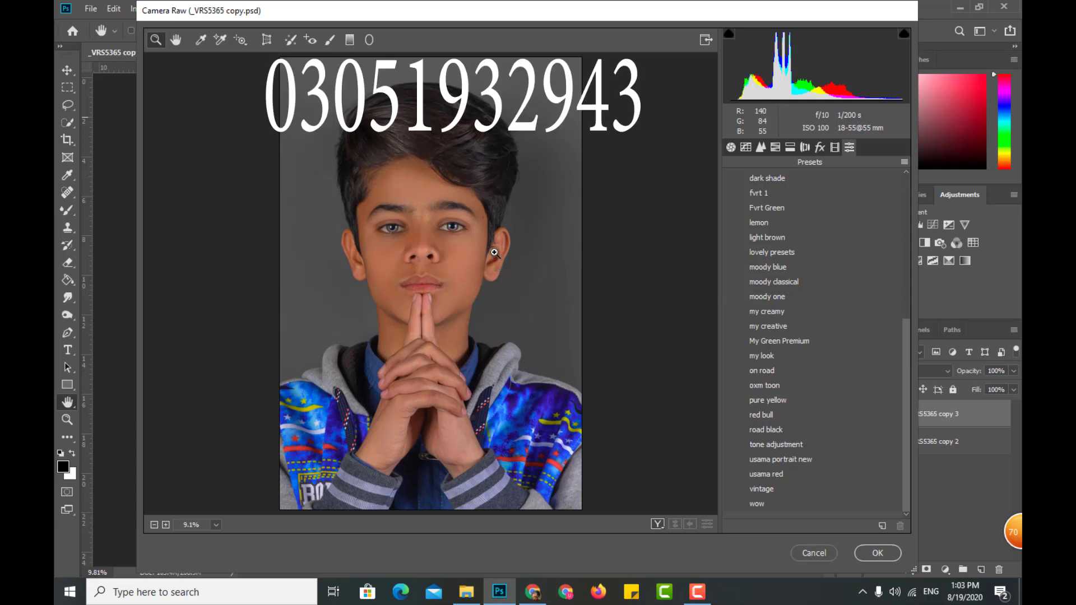
pyautogui.moveTo(756, 503)
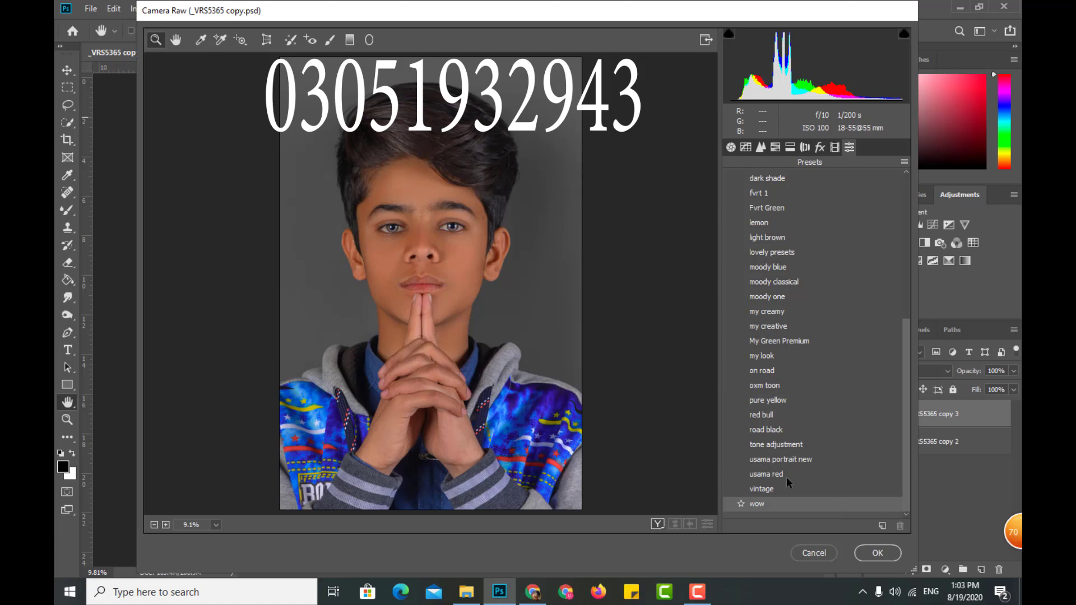
pyautogui.click(786, 476)
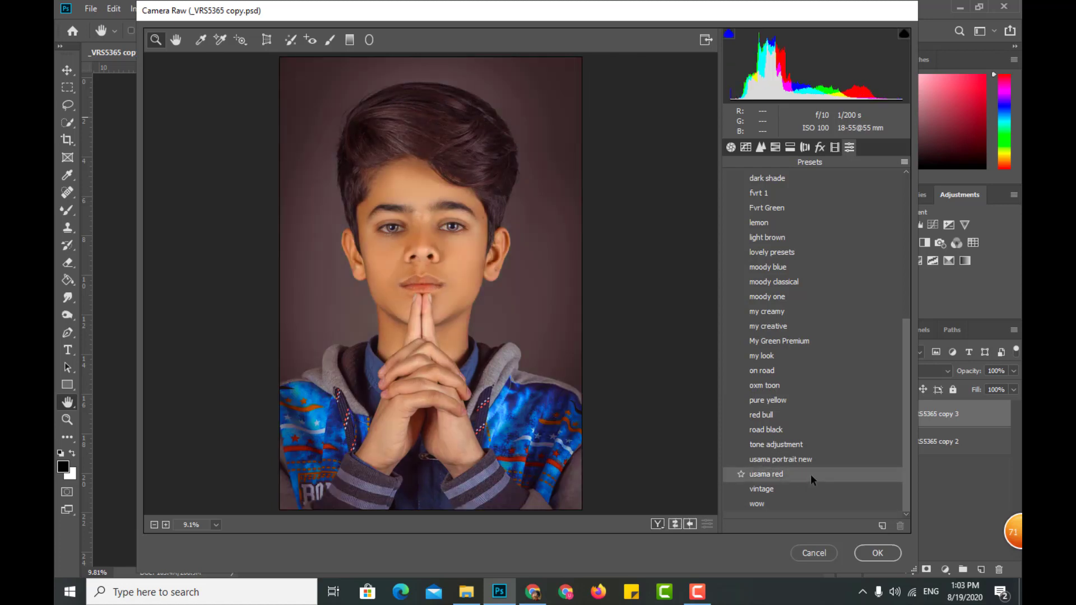
pyautogui.click(810, 474)
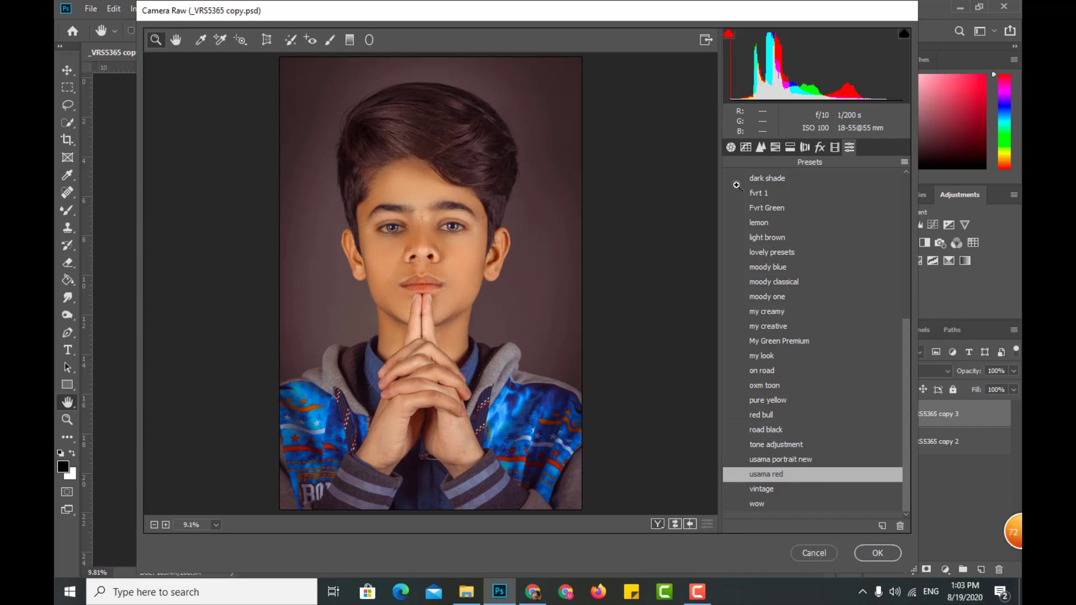
pyautogui.click(820, 147)
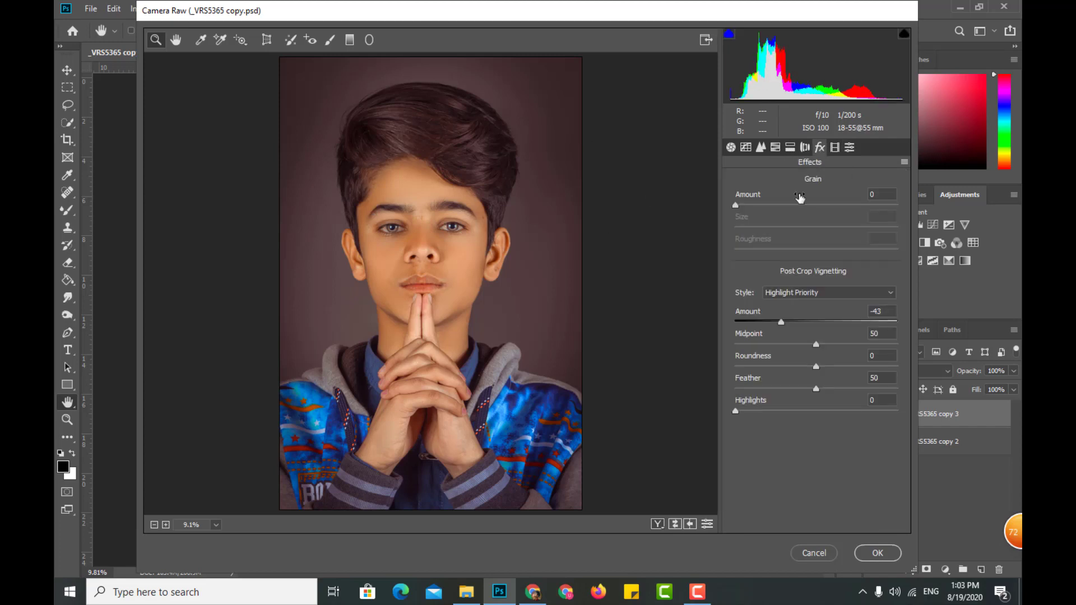
pyautogui.click(802, 321)
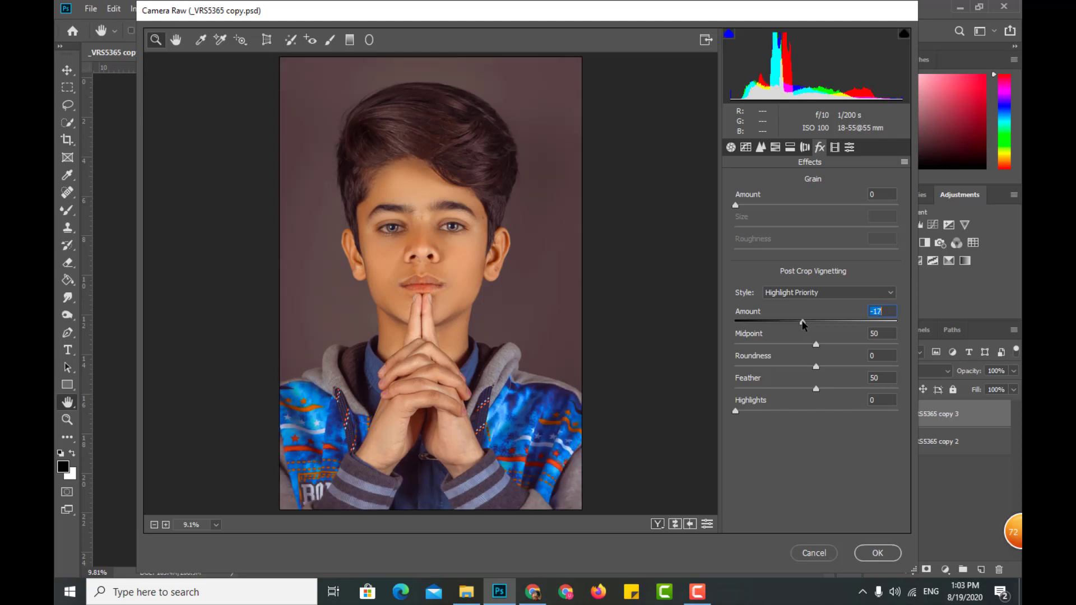
# In HSL, set Oranges saturation to about +1 and Oranges luminance to +35.
pyautogui.click(774, 147)
pyautogui.click(785, 184)
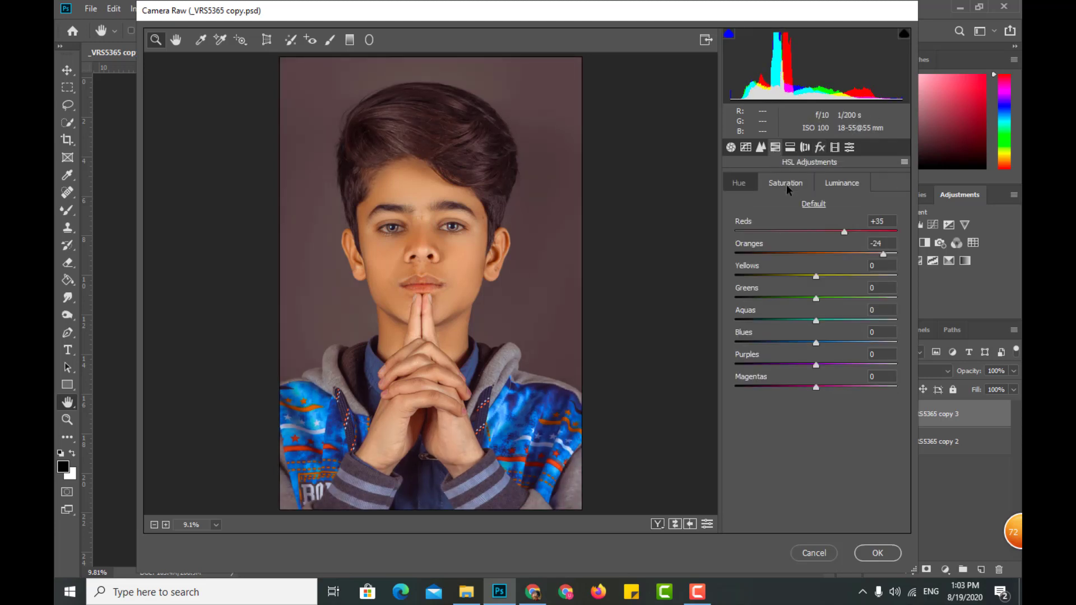
pyautogui.doubleClick(815, 252)
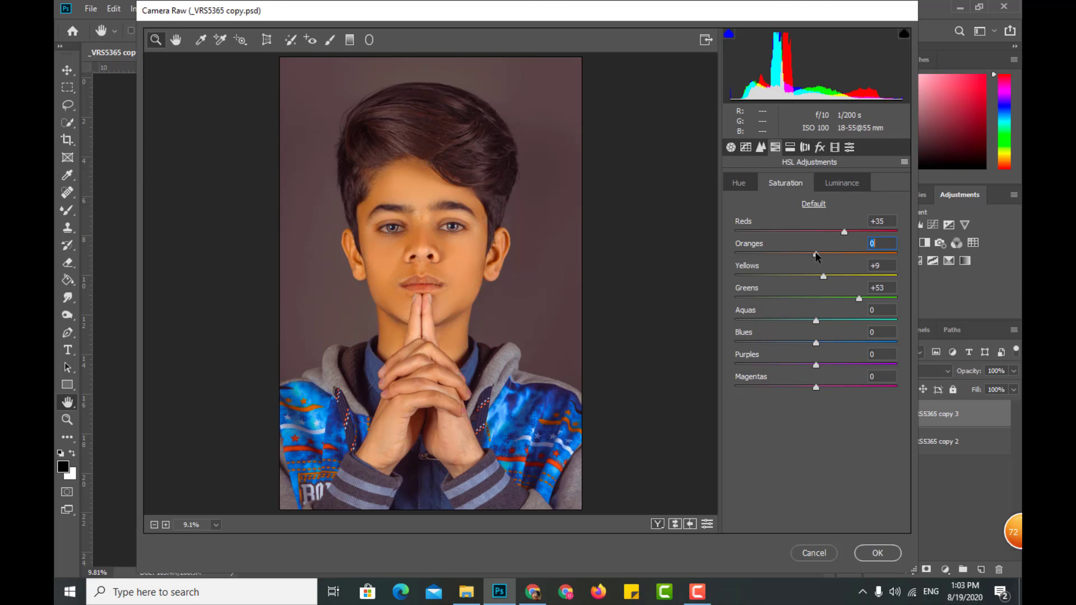
pyautogui.moveTo(816, 251); pyautogui.dragTo(814, 252)
pyautogui.click(839, 183)
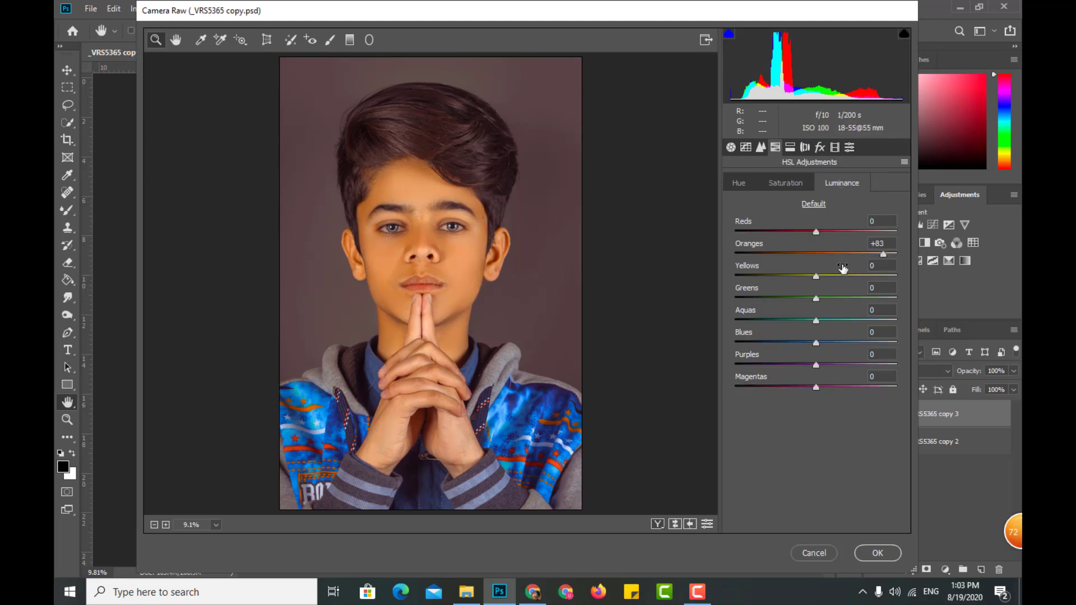
pyautogui.click(843, 254)
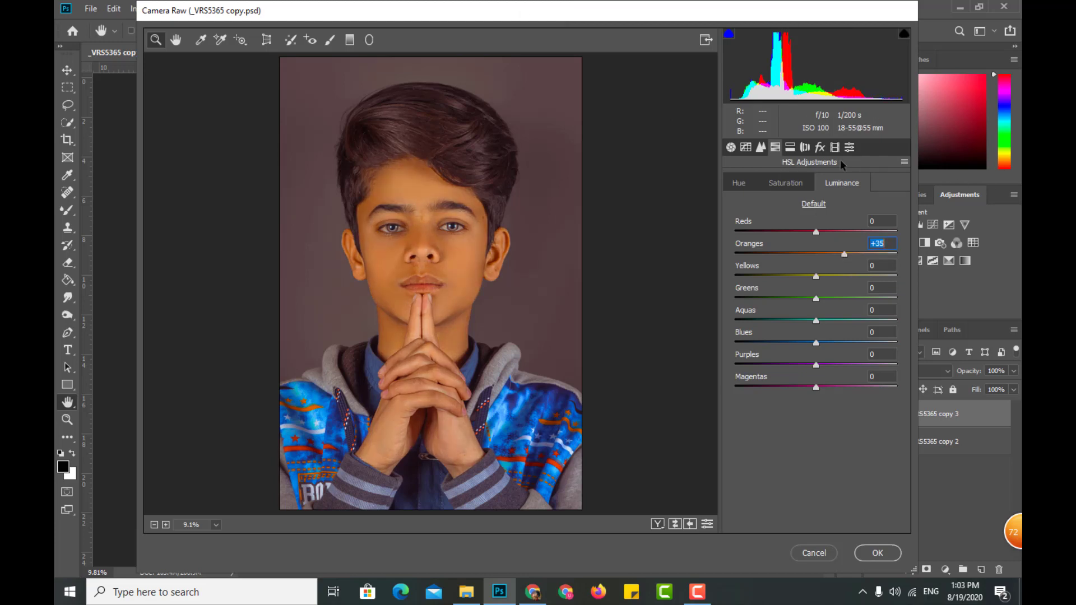
pyautogui.click(790, 147)
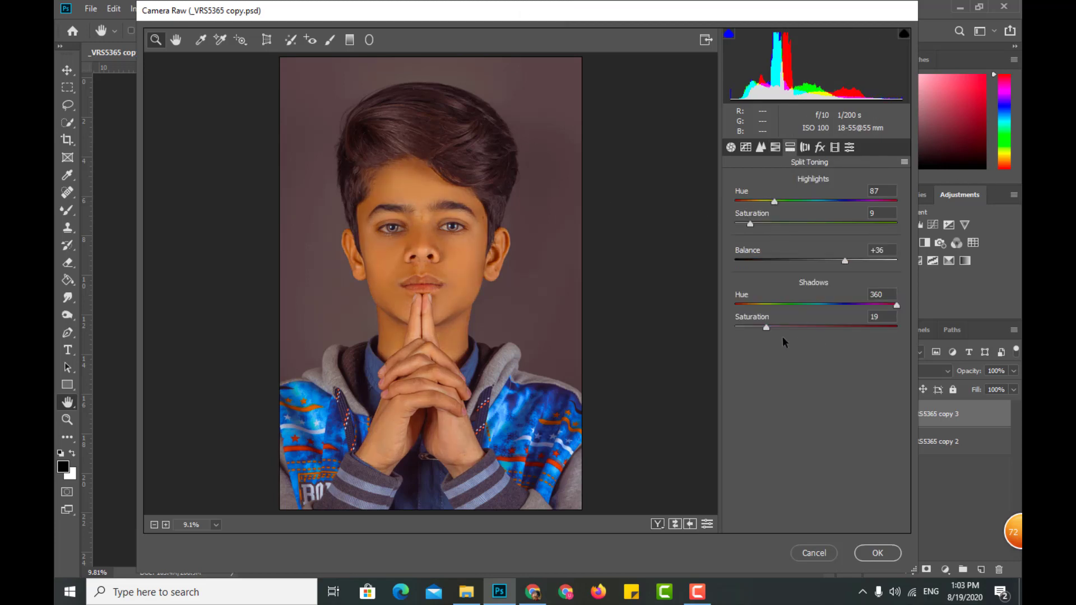
# Lower split-toning Shadows Saturation to 6 and shift Highlights Hue to about 240.
pyautogui.moveTo(765, 329); pyautogui.dragTo(752, 328)
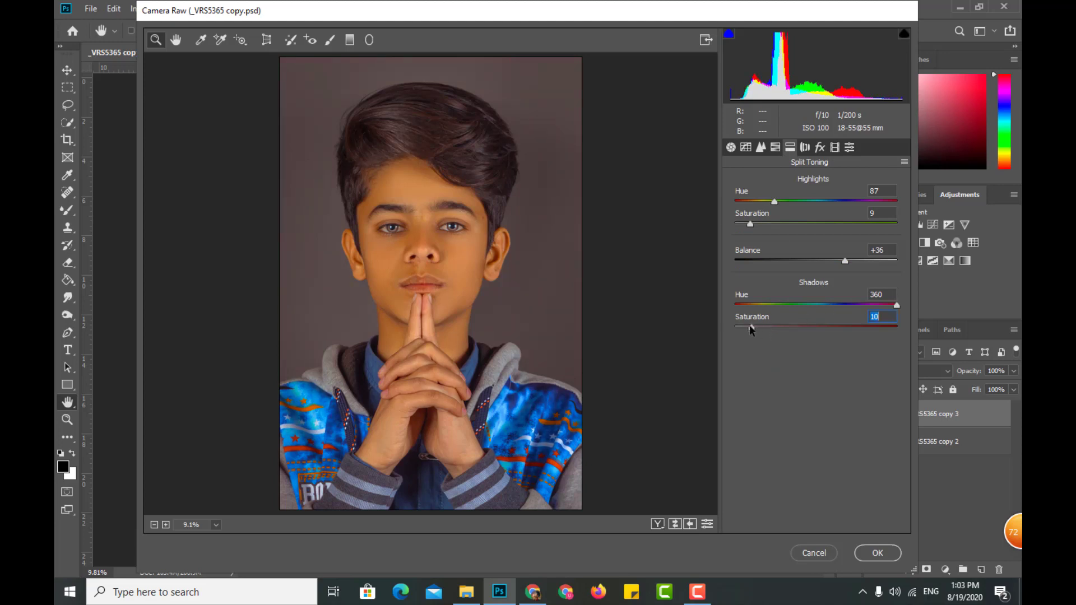
pyautogui.moveTo(833, 304)
pyautogui.mouseDown()
pyautogui.moveTo(853, 305)
pyautogui.moveTo(817, 306)
pyautogui.mouseUp()
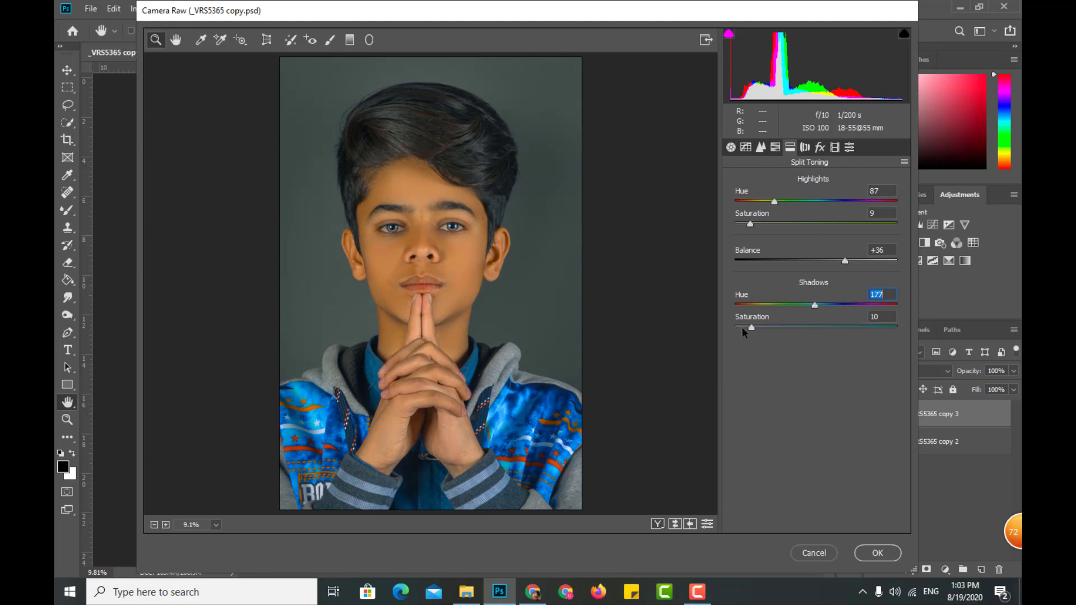
pyautogui.moveTo(742, 327); pyautogui.dragTo(739, 328)
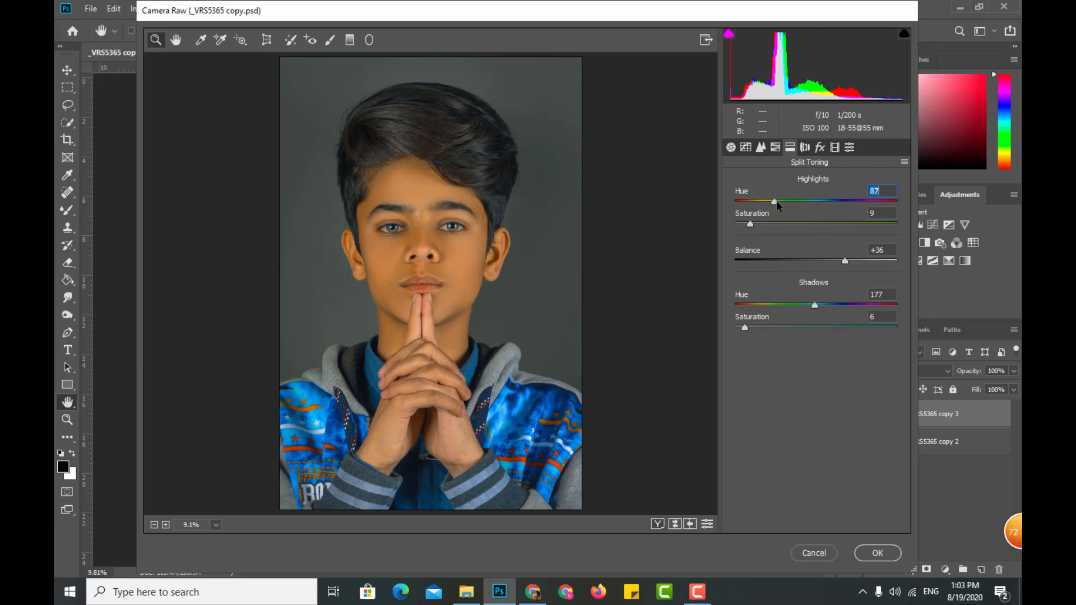
pyautogui.moveTo(776, 205); pyautogui.dragTo(843, 205)
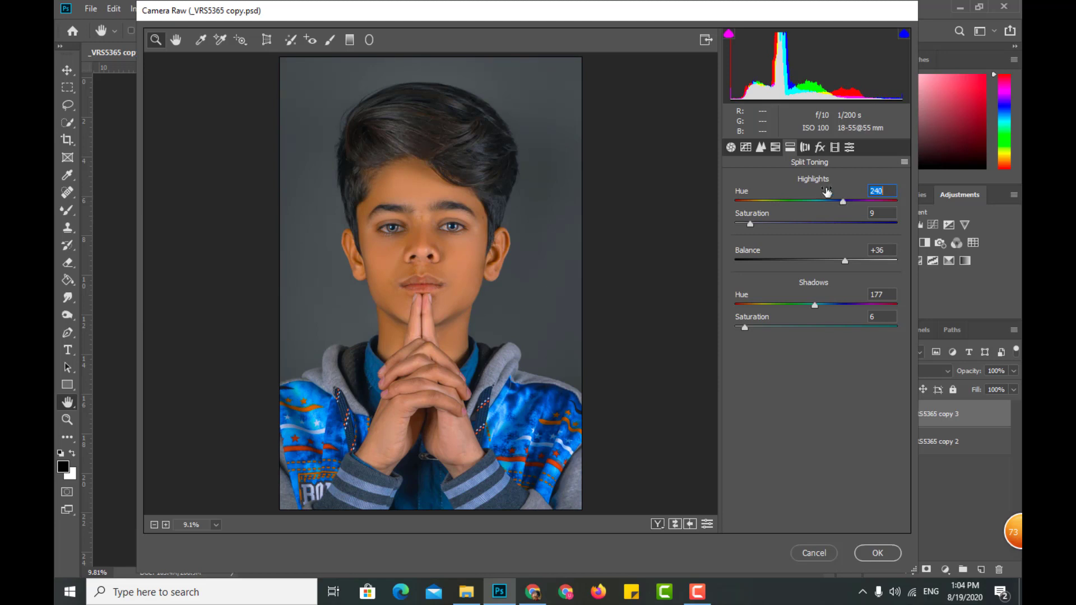
# Nudge the HSL Oranges hue to +10.
pyautogui.click(776, 148)
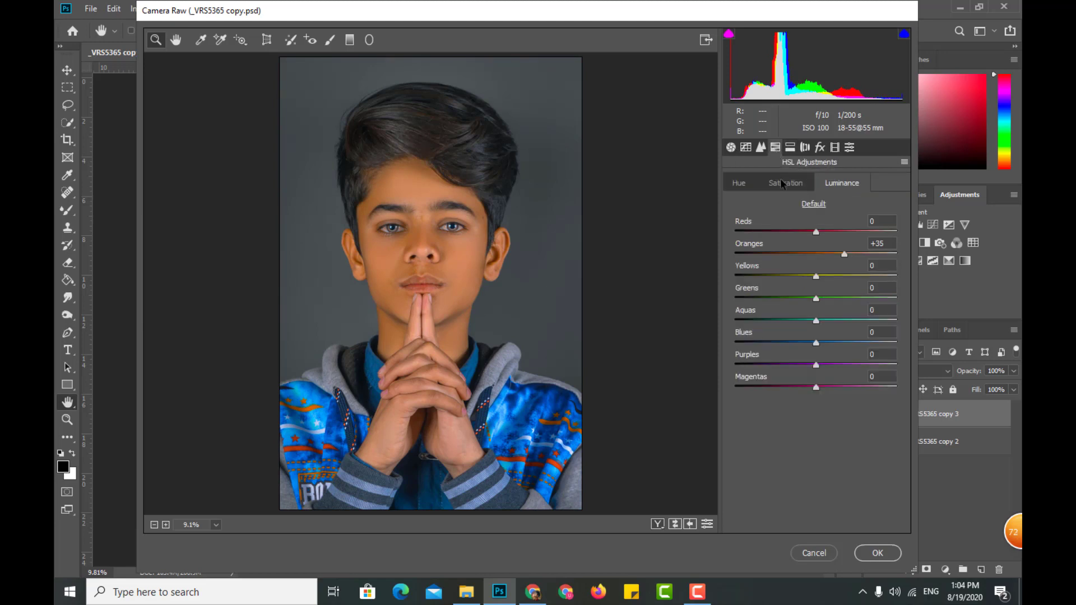
pyautogui.click(747, 183)
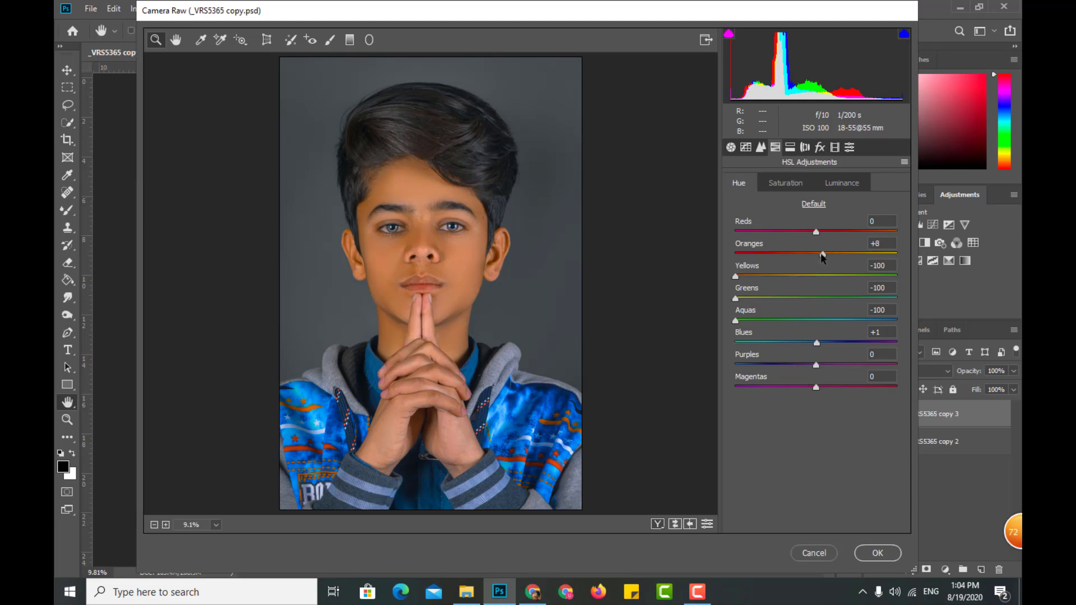
pyautogui.moveTo(822, 256); pyautogui.dragTo(824, 256)
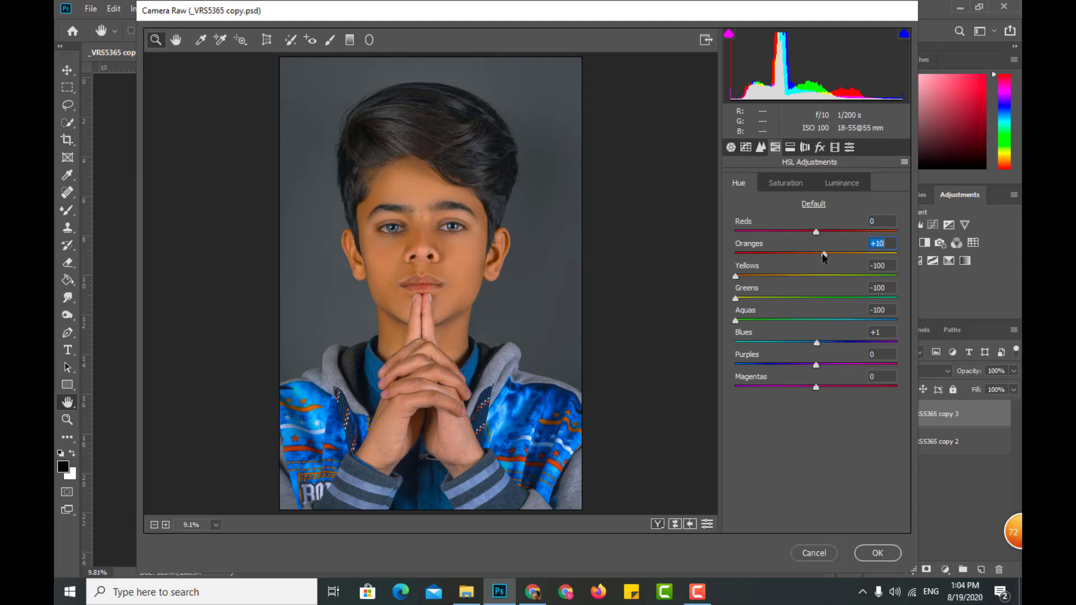
# Warm the Basic white balance to Temperature +3 and Tint +6.
pyautogui.click(731, 147)
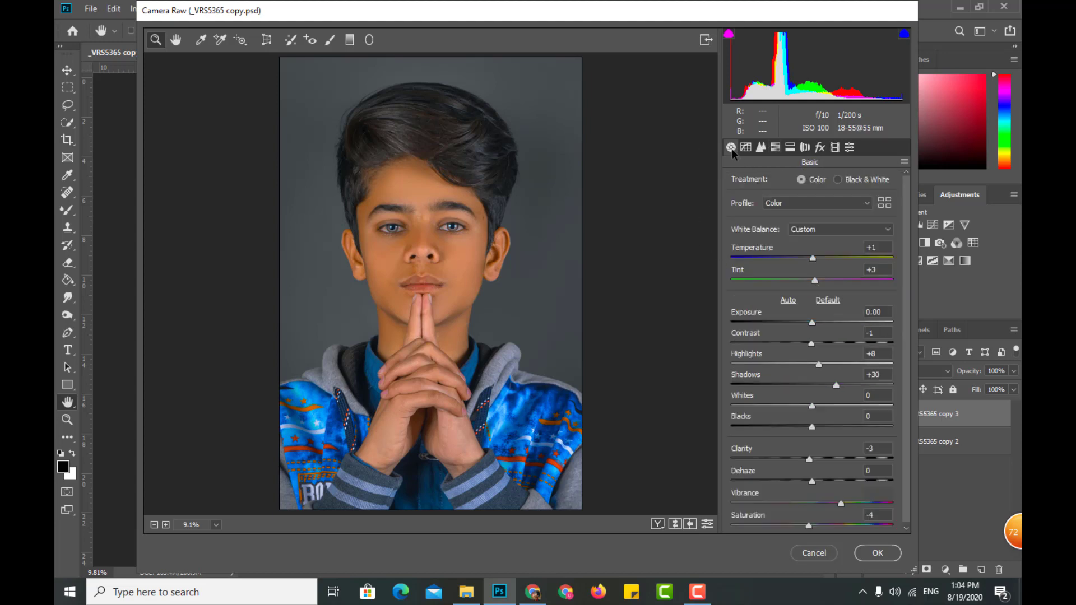
pyautogui.click(813, 257)
pyautogui.moveTo(813, 258); pyautogui.dragTo(817, 281)
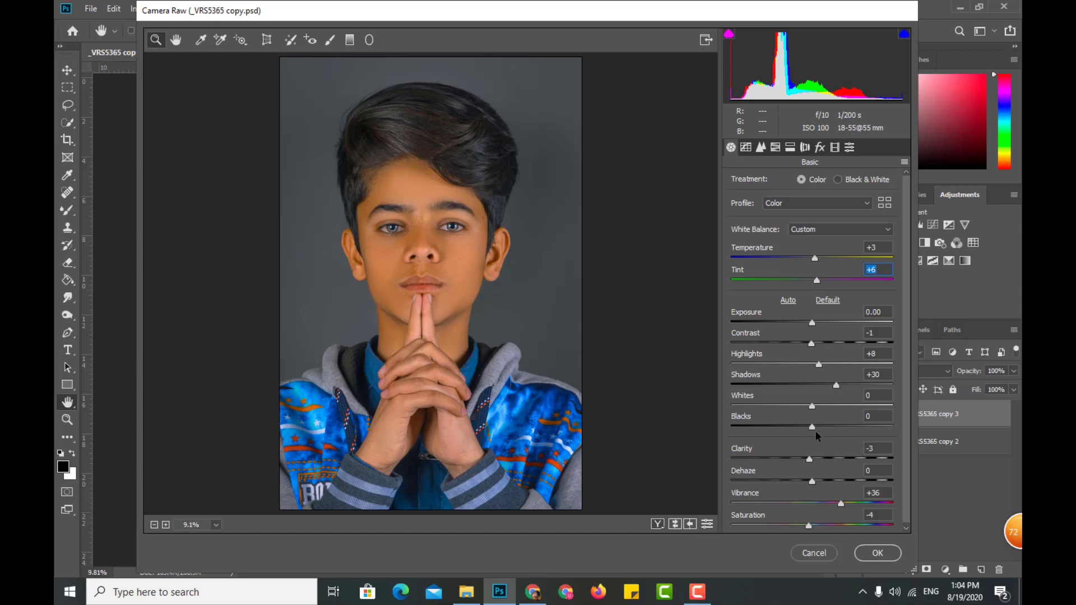
pyautogui.scroll(-1, 815, 432)
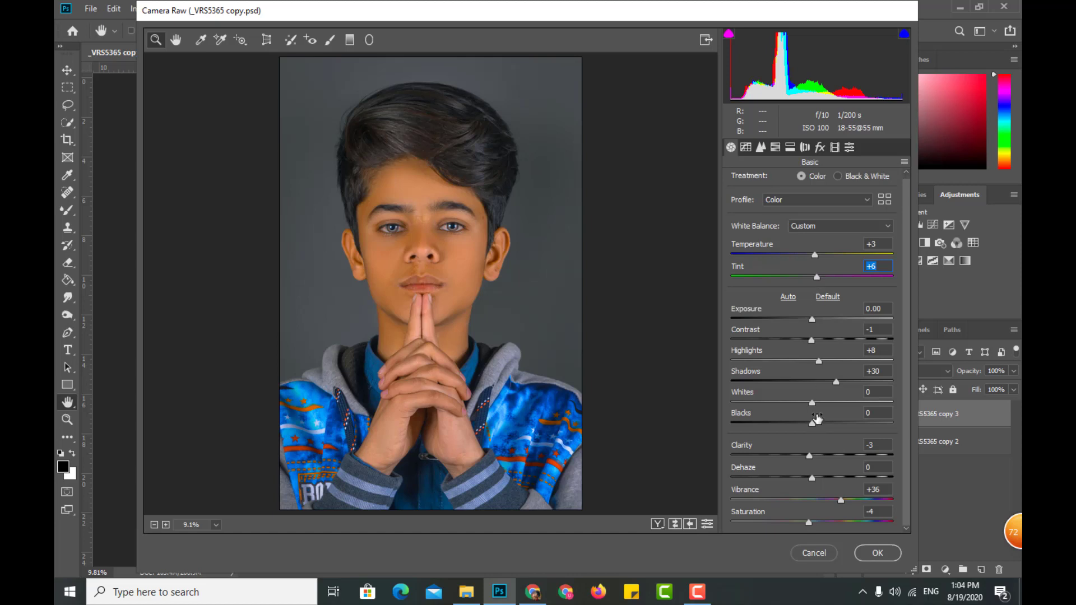
pyautogui.click(808, 525)
# Set Calibration hues to Green -13, Blue -27 and Red +17.
pyautogui.click(834, 148)
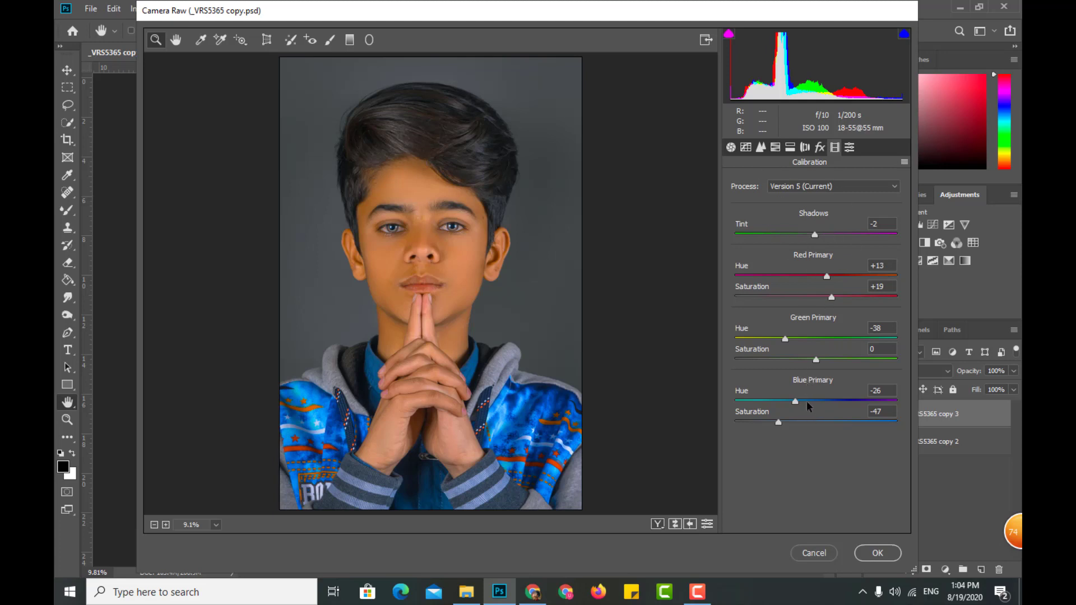
pyautogui.moveTo(809, 337); pyautogui.dragTo(805, 339)
pyautogui.moveTo(795, 401); pyautogui.dragTo(797, 403)
pyautogui.click(827, 278)
pyautogui.moveTo(828, 278); pyautogui.dragTo(830, 277)
# Set Tone Curve Highlights to +20 and apply the Camera Raw edits.
pyautogui.click(760, 148)
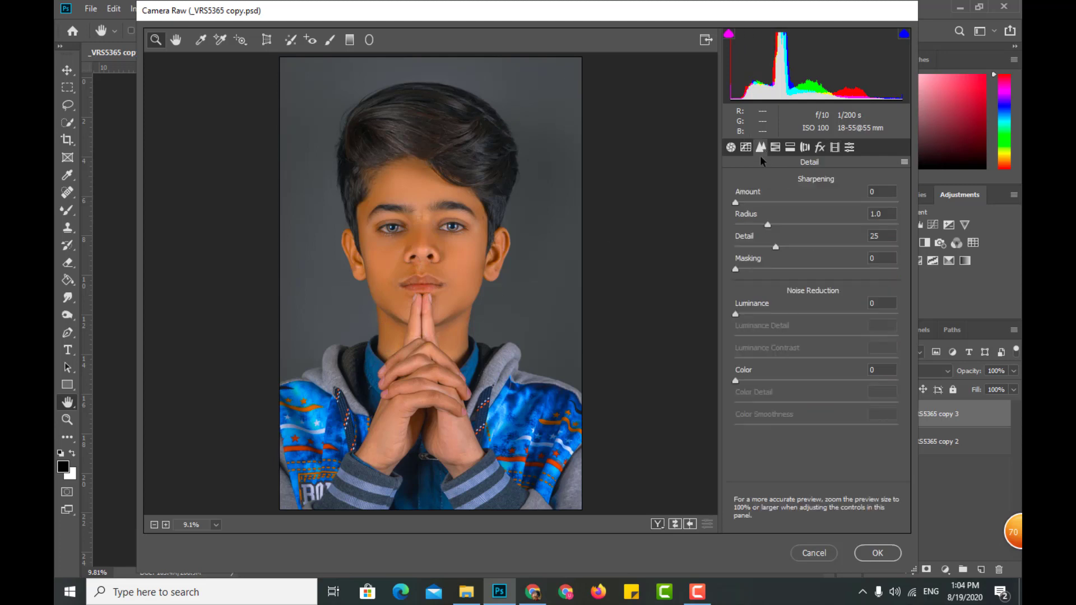
pyautogui.click(744, 149)
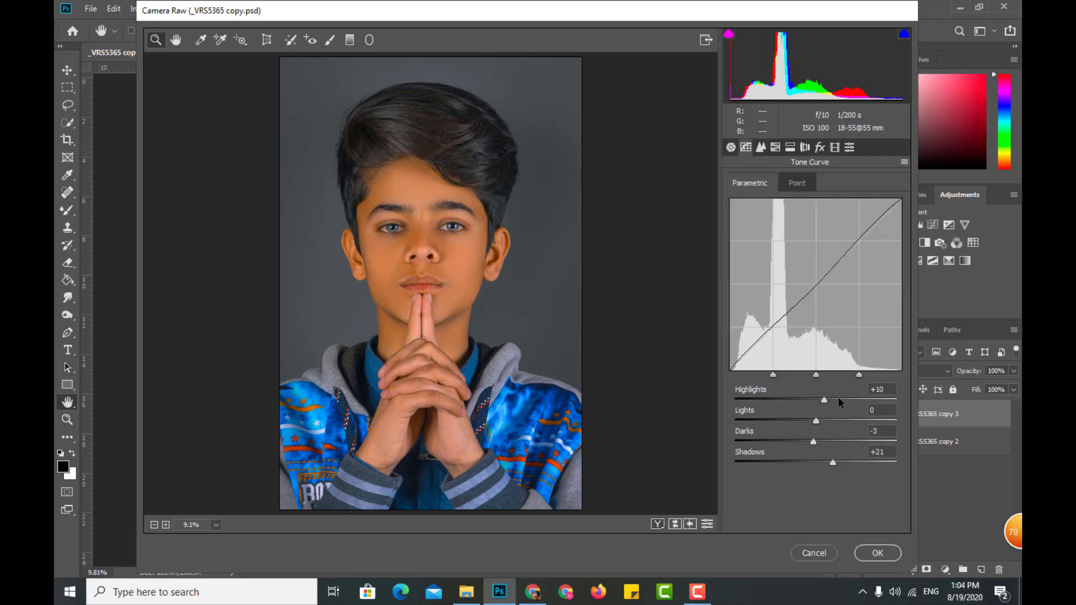
pyautogui.click(839, 399)
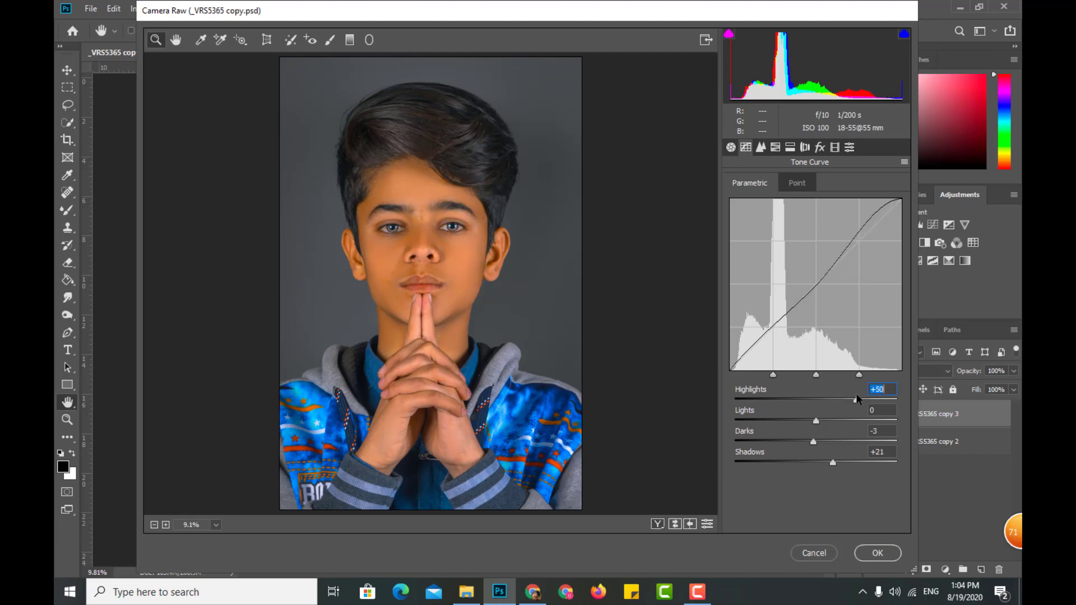
pyautogui.moveTo(864, 401); pyautogui.dragTo(831, 402)
pyautogui.click(875, 554)
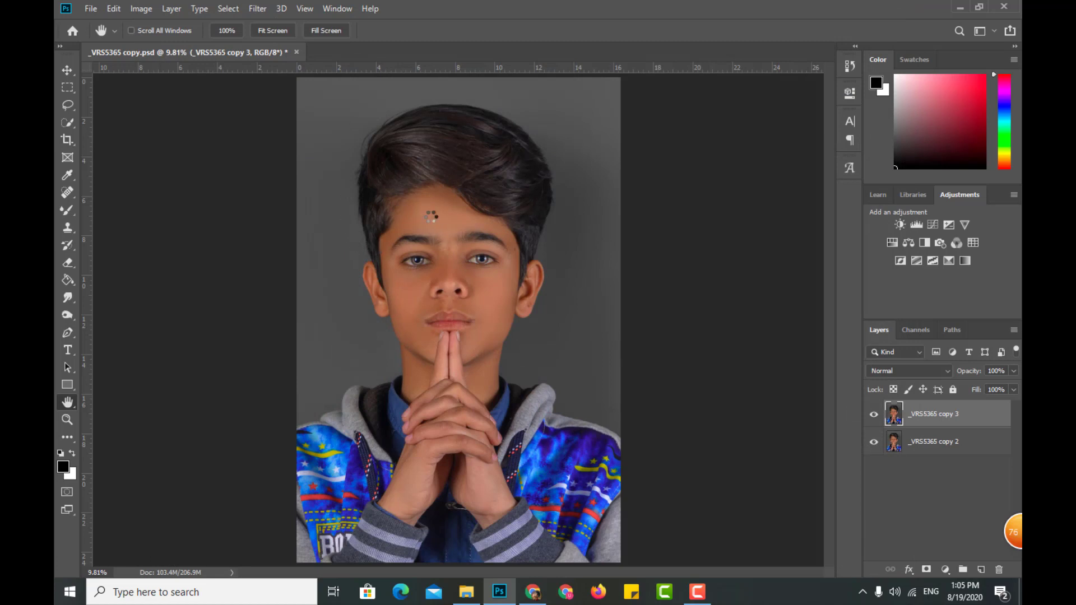
# Compare before and after, then remove _VRS5365 copy 2, leaving only copy 3.
pyautogui.scroll(-1, 455, 240)
pyautogui.scroll(1, 455, 241)
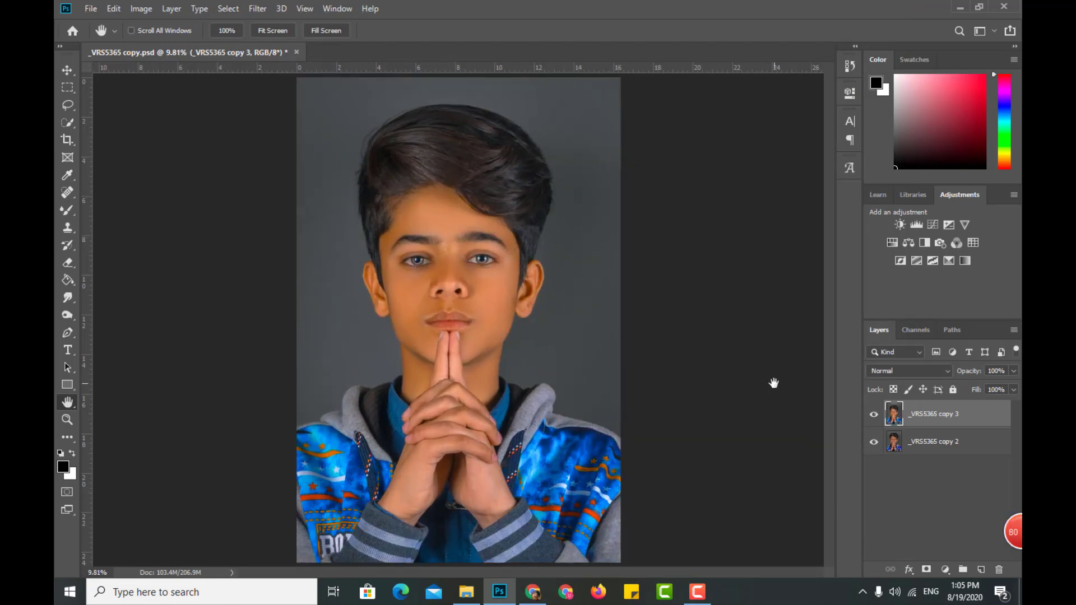
pyautogui.click(875, 415)
pyautogui.click(874, 415)
pyautogui.click(874, 415)
pyautogui.hotkey('ctrl', 'e')
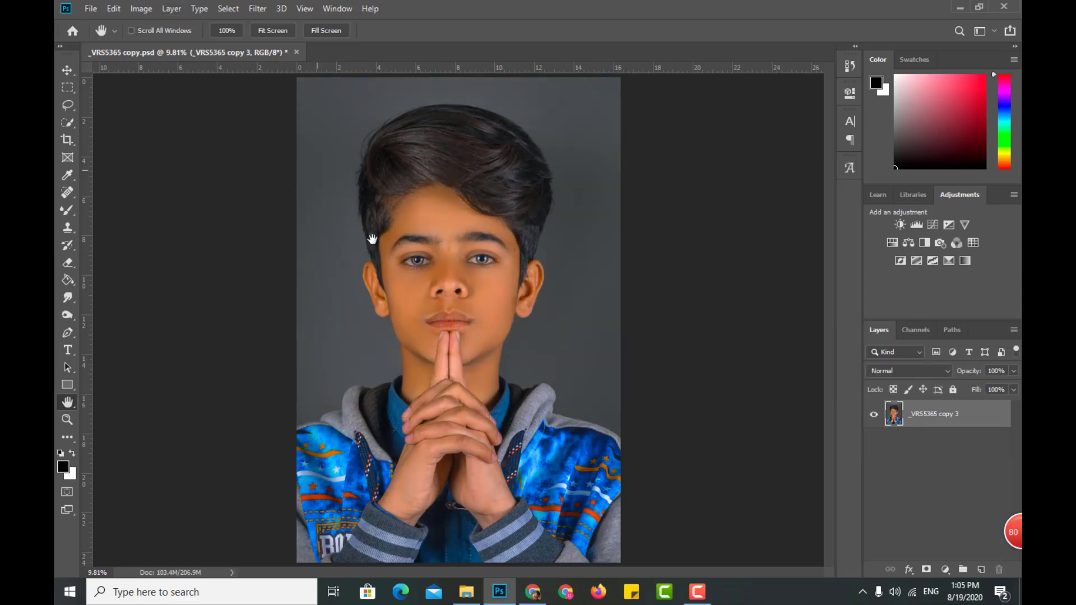
# Fit the whole portrait on screen and bring up the new adjustment layer list.
pyautogui.scroll(5, 439, 249)
pyautogui.scroll(7, 438, 248)
pyautogui.scroll(4, 438, 249)
pyautogui.scroll(-3, 439, 249)
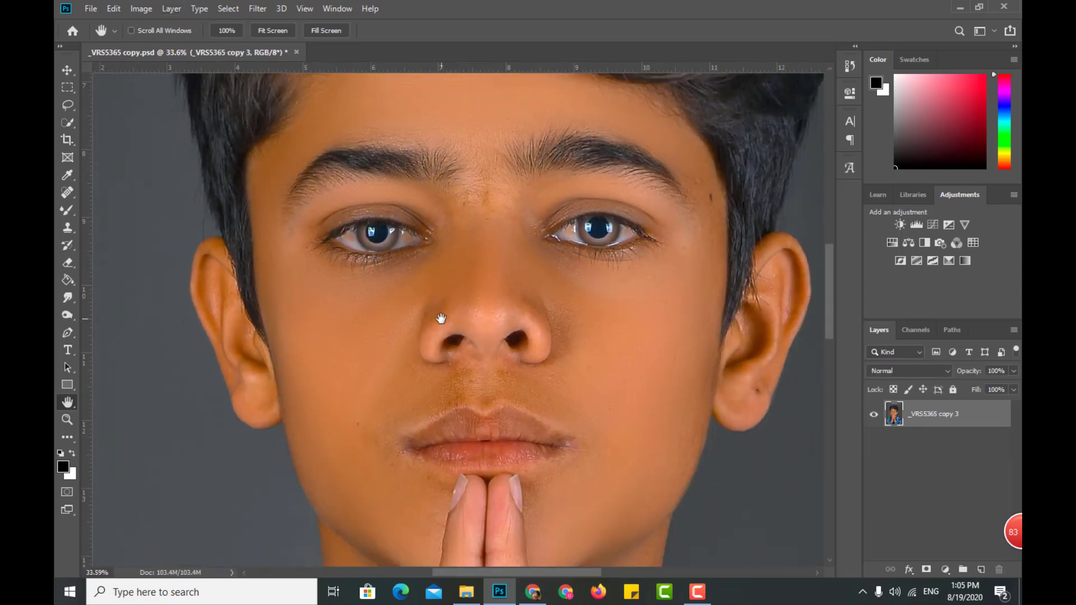
pyautogui.doubleClick(67, 402)
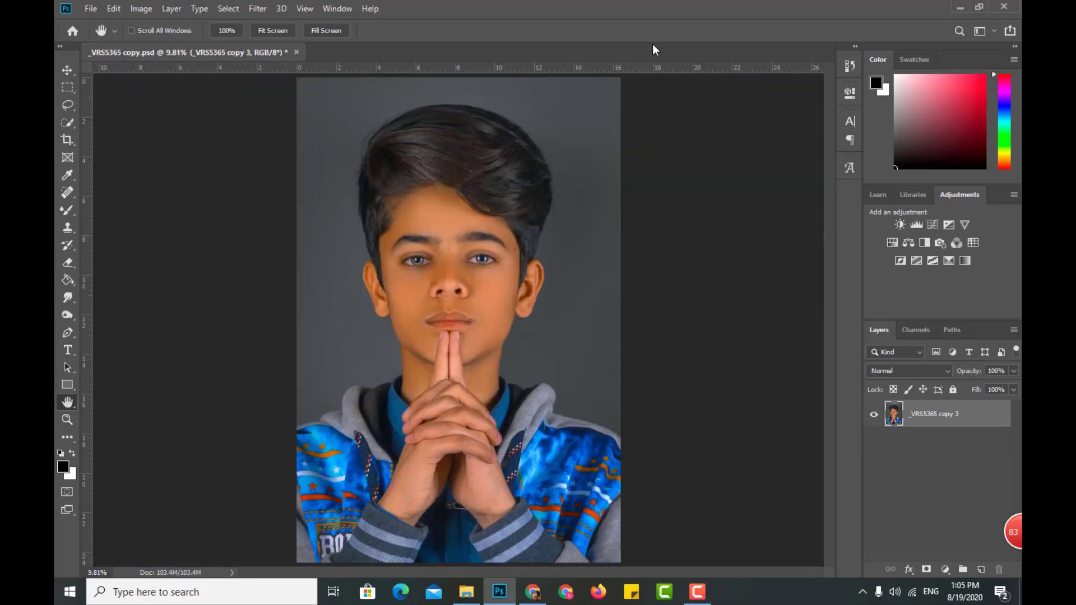
pyautogui.click(946, 568)
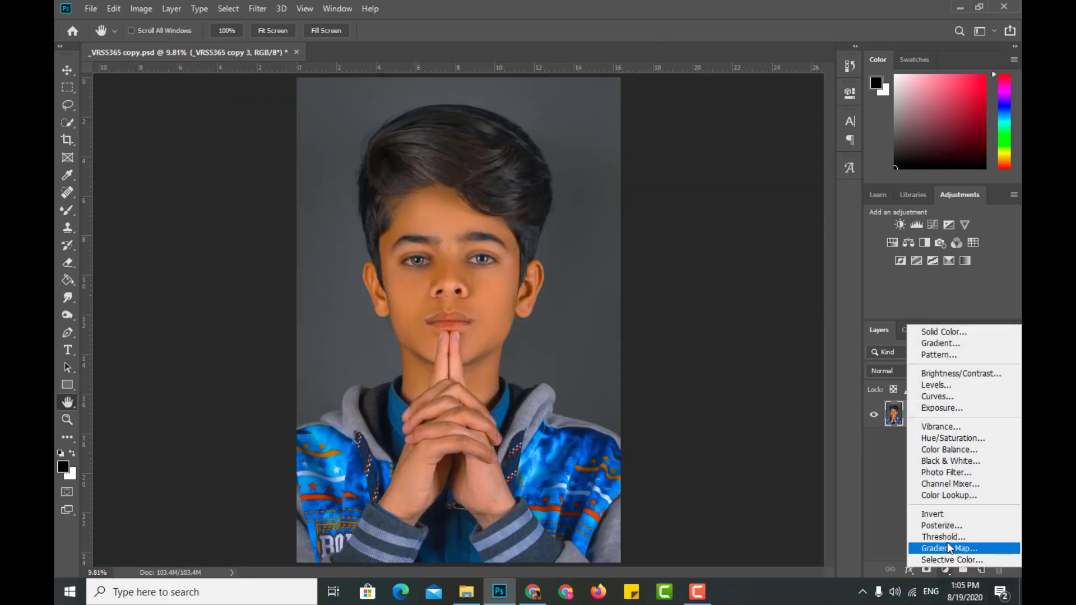
# Add a Color Lookup layer and browse 3DLUT looks from 2Strip to HorrorBlue.
pyautogui.click(944, 497)
pyautogui.click(740, 134)
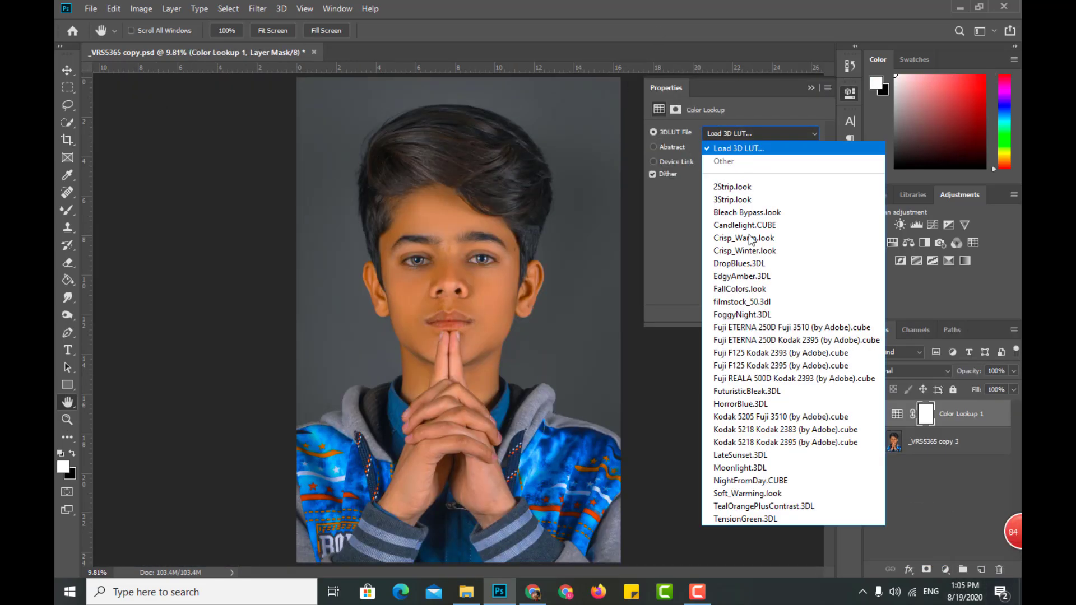
pyautogui.click(759, 187)
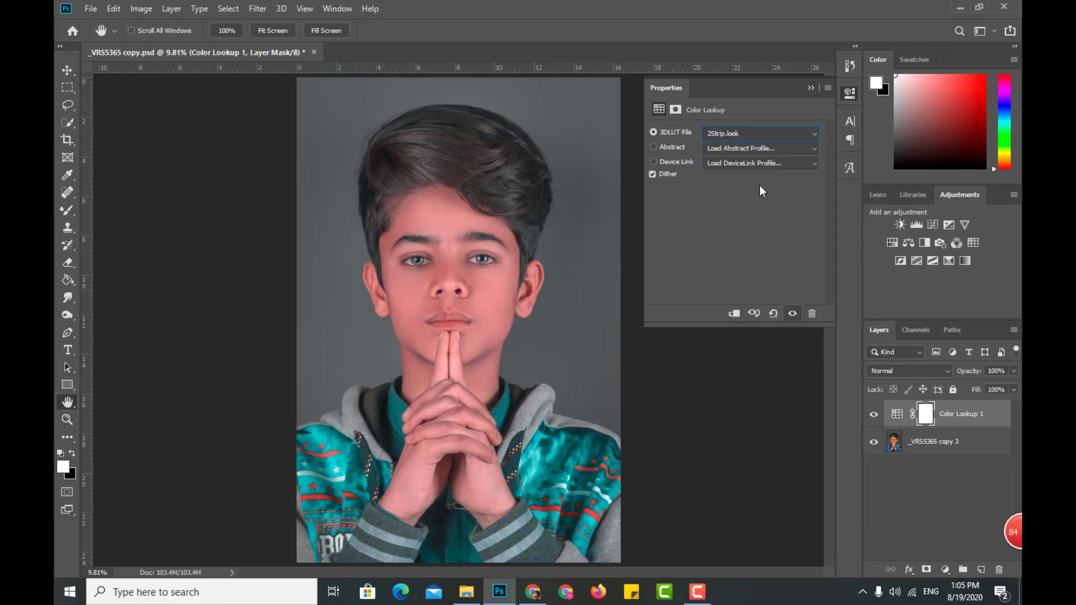
pyautogui.press('Down')
pyautogui.press('Down')
pyautogui.press('Down')
pyautogui.press('Down')
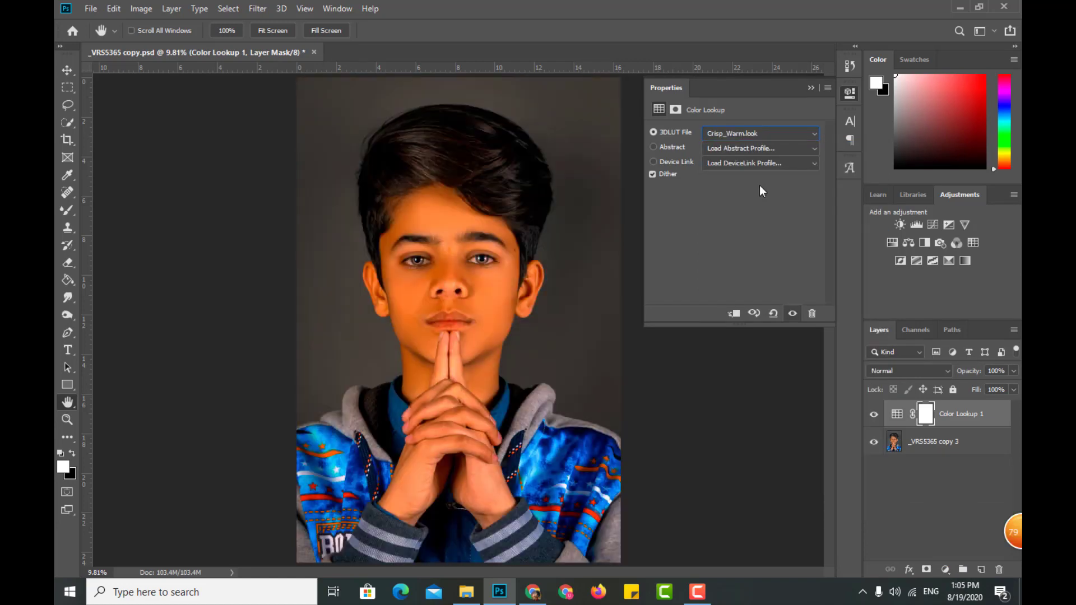
pyautogui.press('Down')
pyautogui.press('Down')
pyautogui.press('Down')
pyautogui.press('Down')
pyautogui.press('Down')
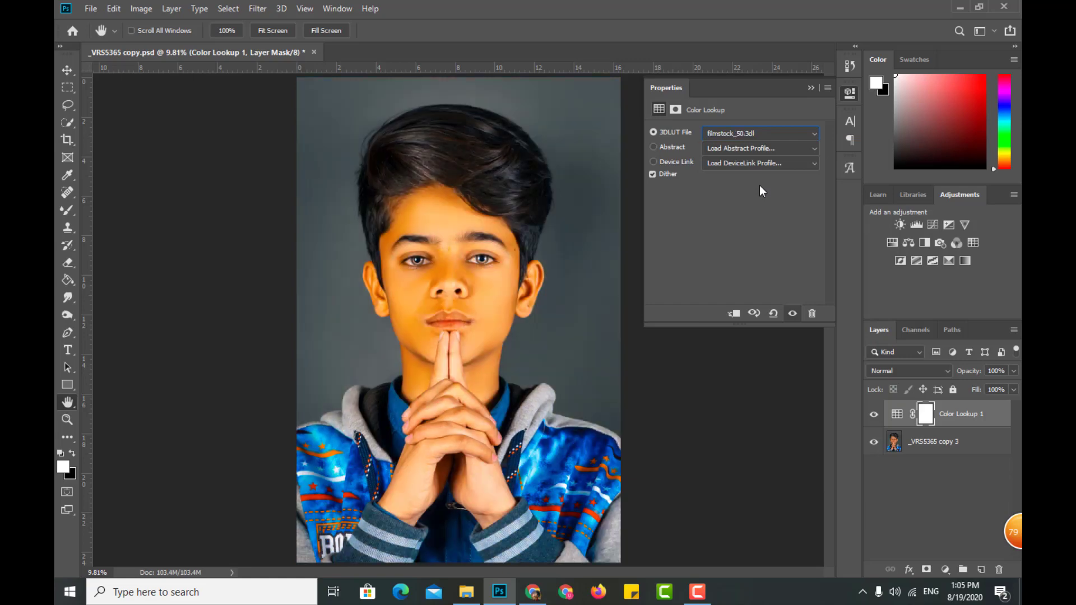
pyautogui.press('Down')
pyautogui.press('Down')
pyautogui.press('Down')
pyautogui.press('Down')
pyautogui.press('Down')
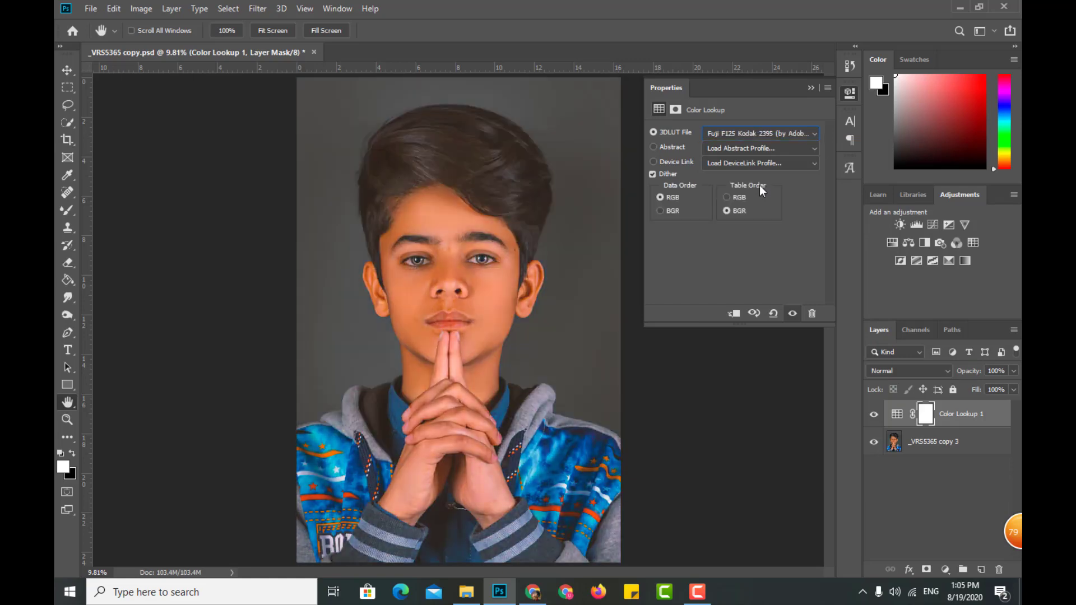
pyautogui.press('Down')
pyautogui.press('Down')
pyautogui.press('Down')
pyautogui.press('Down')
pyautogui.press('Down')
pyautogui.press('Down')
pyautogui.press('Down')
pyautogui.press('Down')
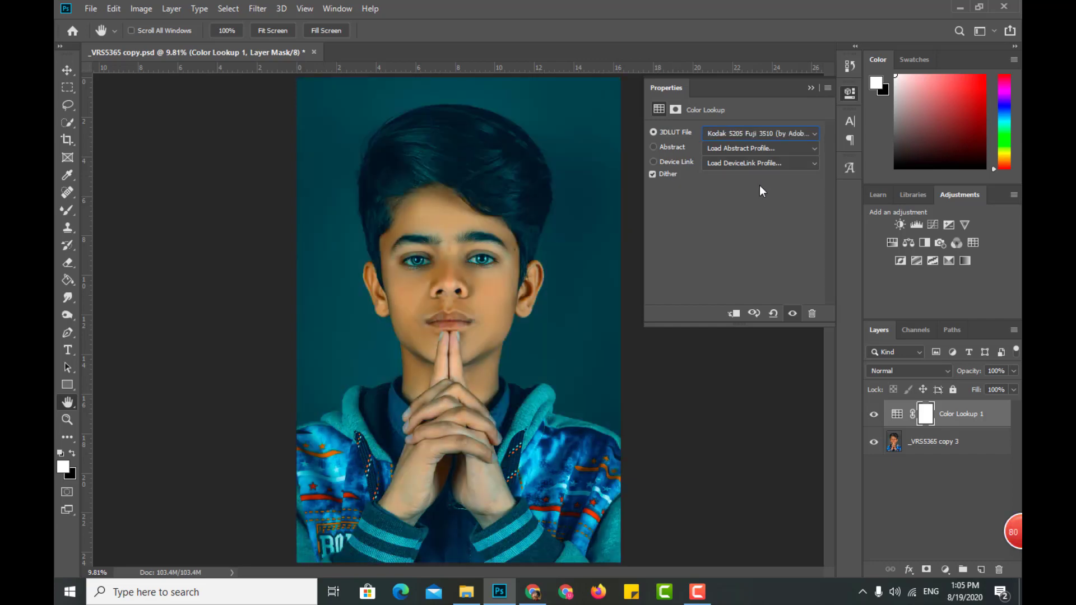
# Settle on the Kodak 5205 Fuji 3510 LUT and close its properties.
pyautogui.press('Down')
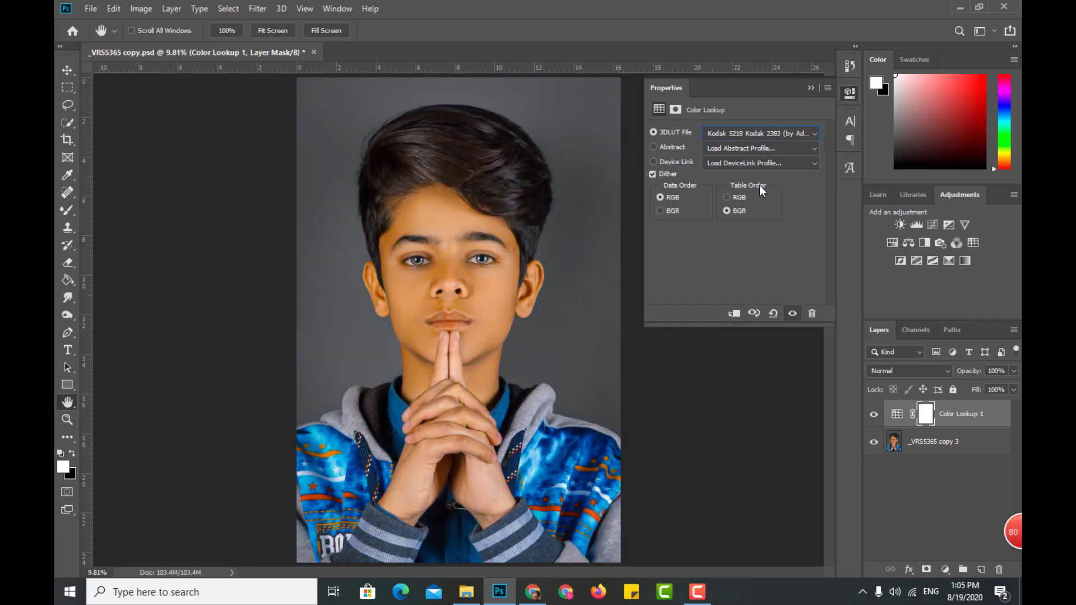
pyautogui.press('Up')
pyautogui.press('Down')
pyautogui.press('Up')
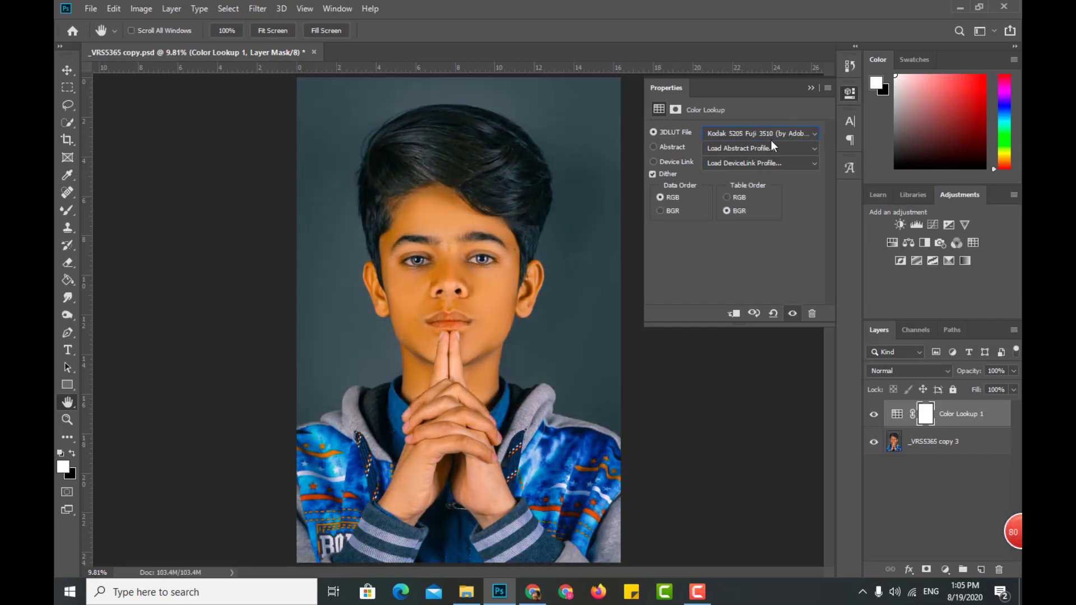
pyautogui.click(771, 139)
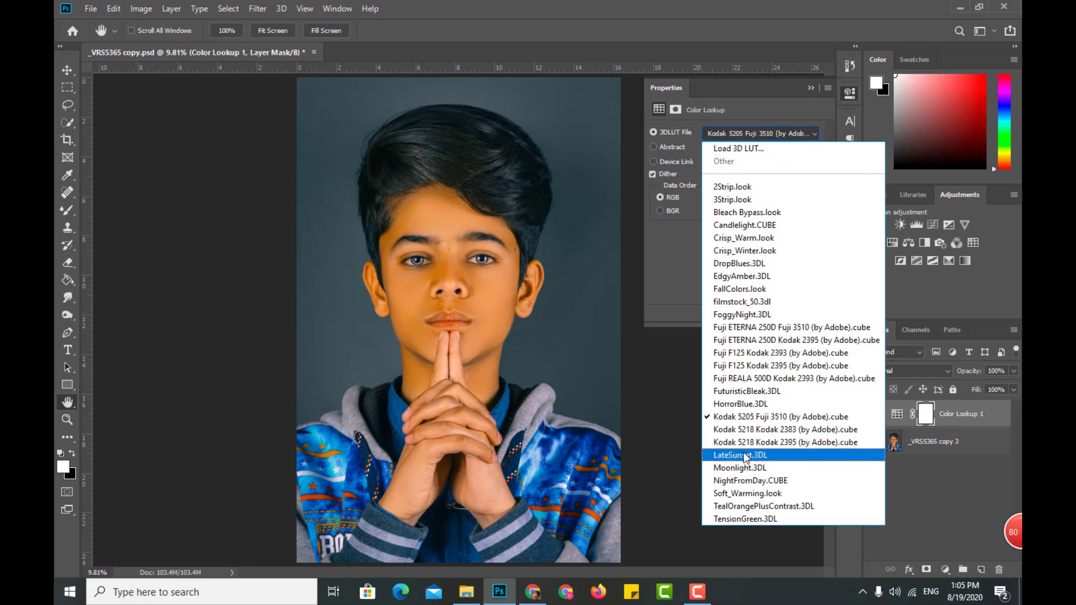
pyautogui.click(670, 421)
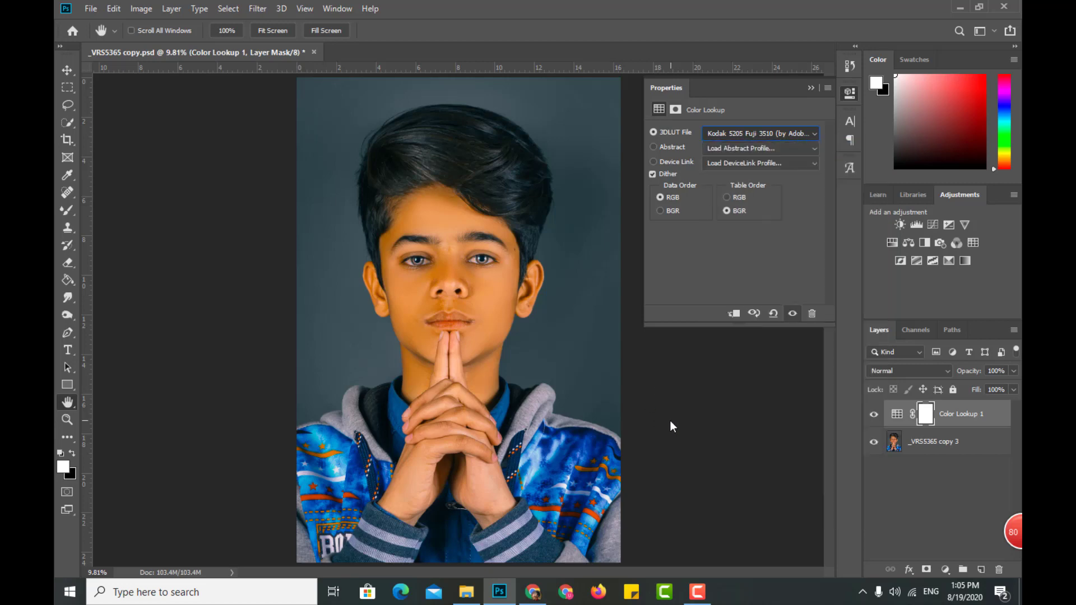
pyautogui.click(810, 88)
# Lower Color Lookup 1 opacity to 23%, toggling it to compare.
pyautogui.click(873, 415)
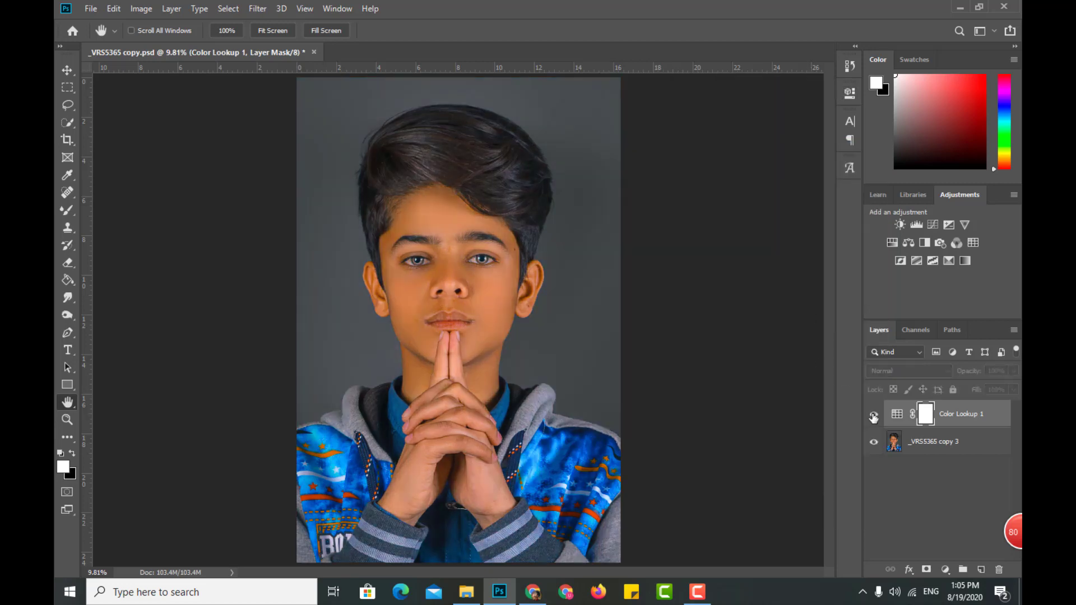
pyautogui.moveTo(978, 373)
pyautogui.mouseDown()
pyautogui.moveTo(944, 373)
pyautogui.moveTo(959, 381)
pyautogui.mouseUp()
pyautogui.click(872, 414)
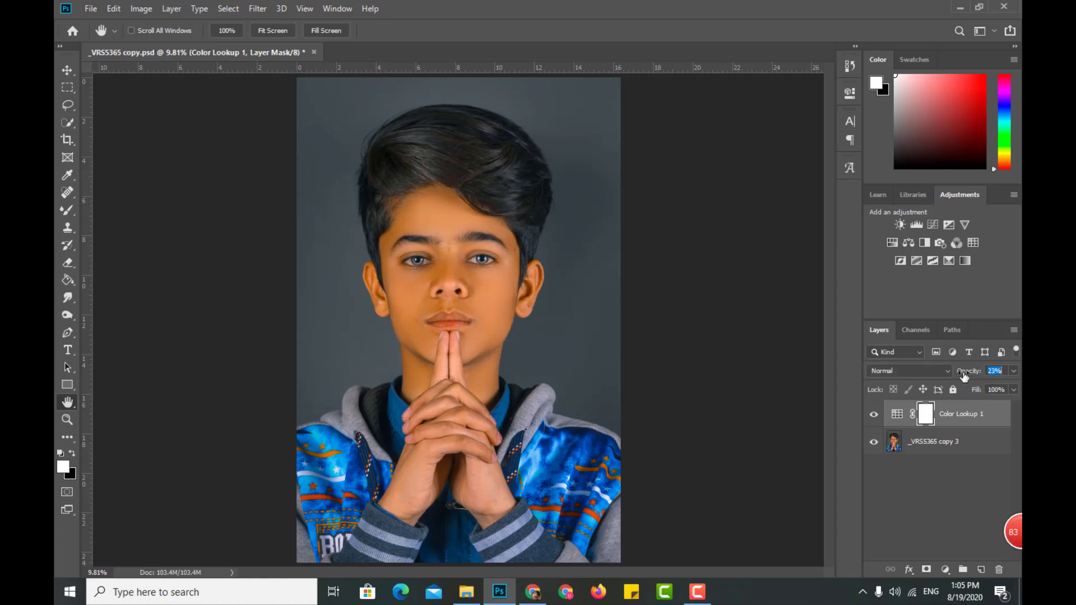
pyautogui.click(874, 416)
# Fit the merged photo on screen and bring up the new fill and adjustment layer choices.
pyautogui.scroll(6, 447, 344)
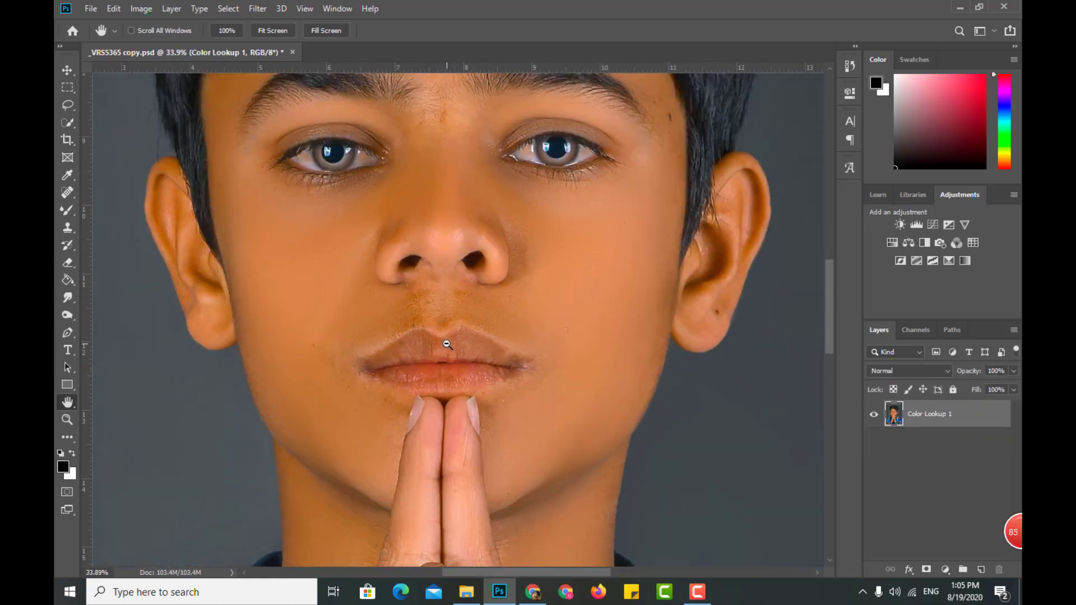
pyautogui.scroll(3, 447, 344)
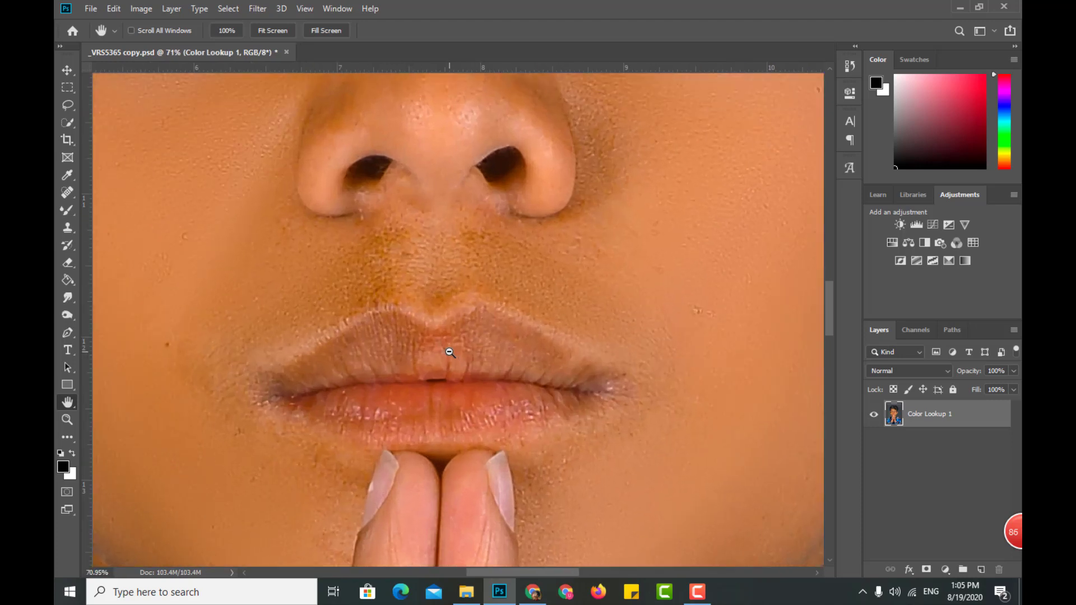
pyautogui.rightClick(68, 214)
pyautogui.doubleClick(67, 402)
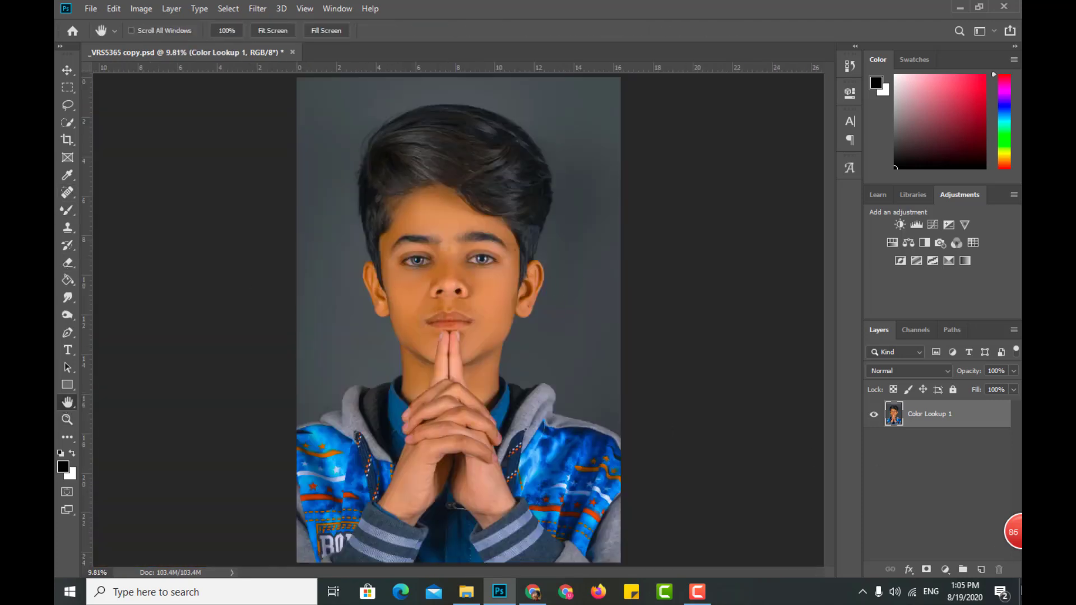
pyautogui.click(945, 569)
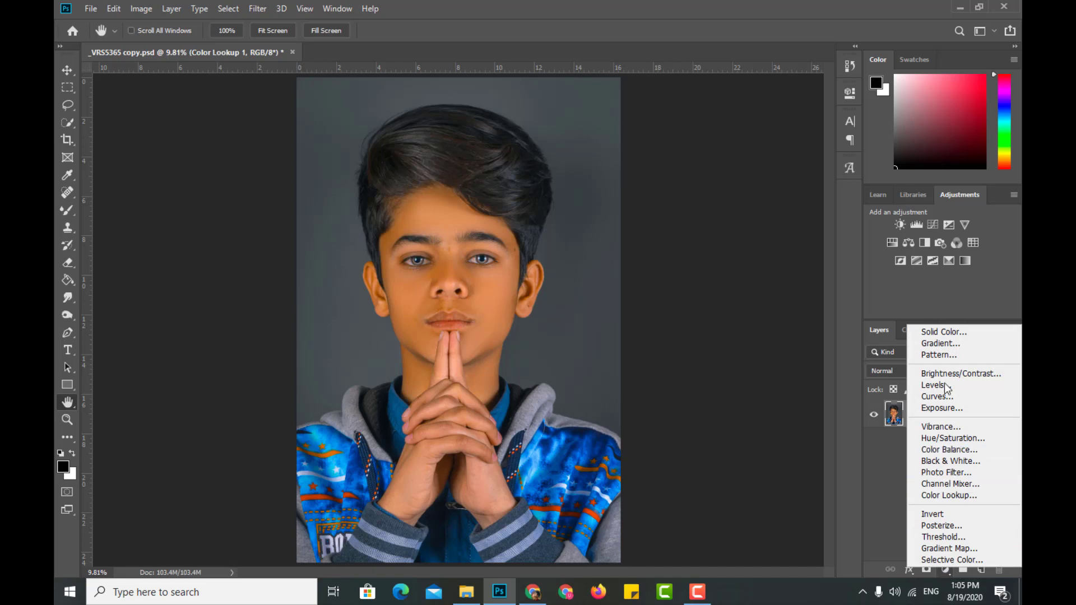
# Add a Gradient Fill from the Violet, Orange preset with its left stop set to #593a0a.
pyautogui.click(938, 344)
pyautogui.click(511, 144)
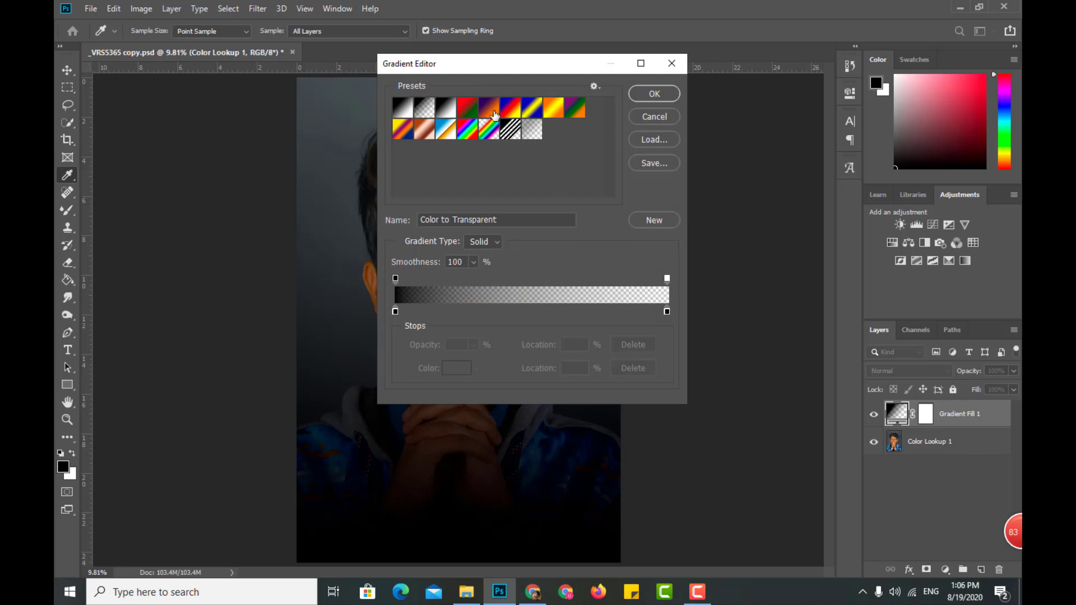
pyautogui.click(493, 115)
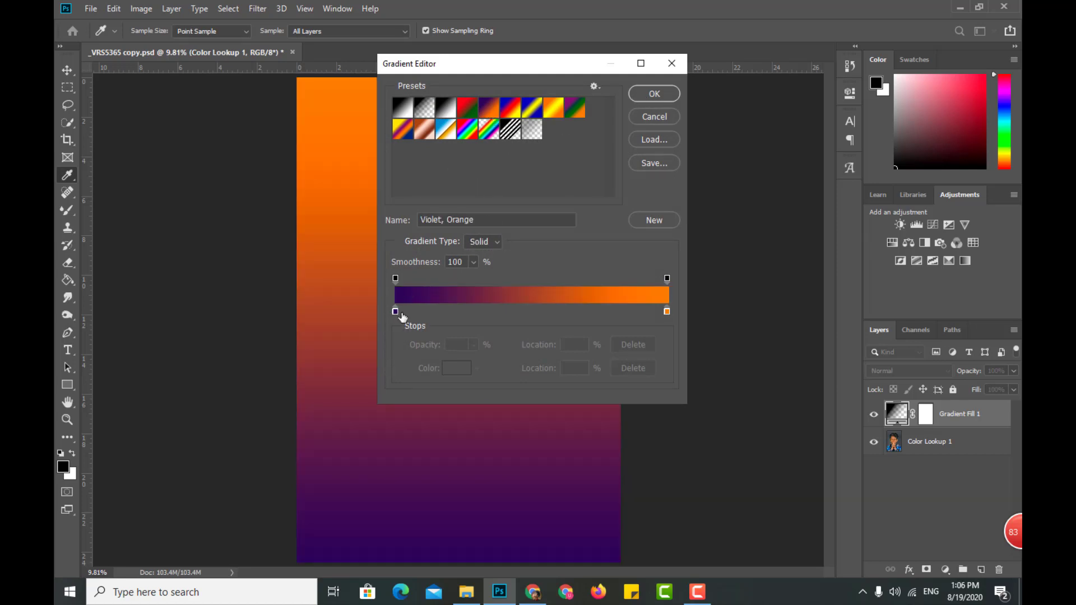
pyautogui.click(395, 312)
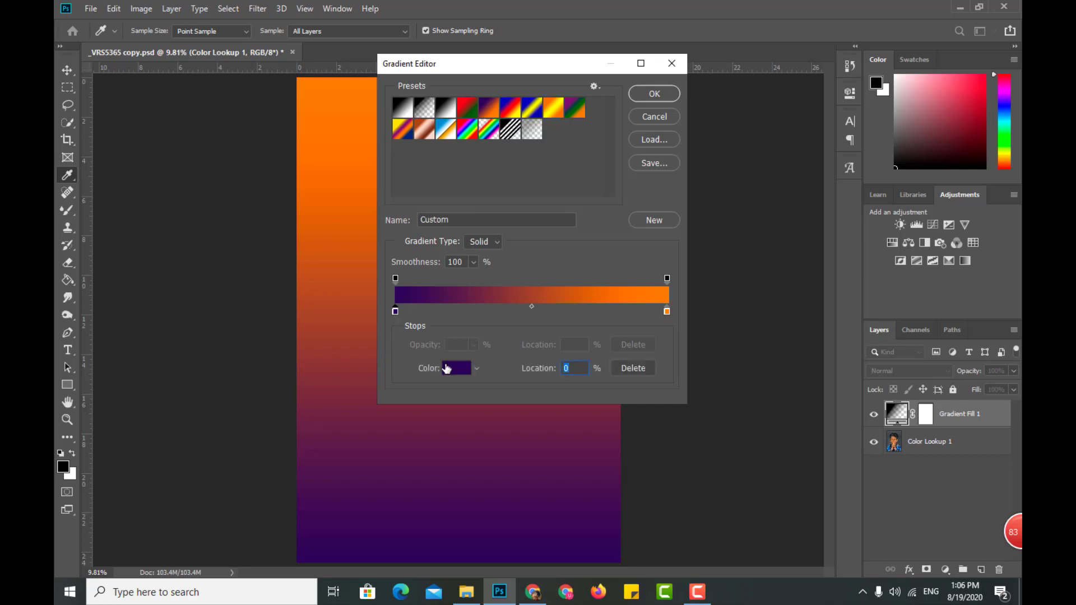
pyautogui.click(447, 370)
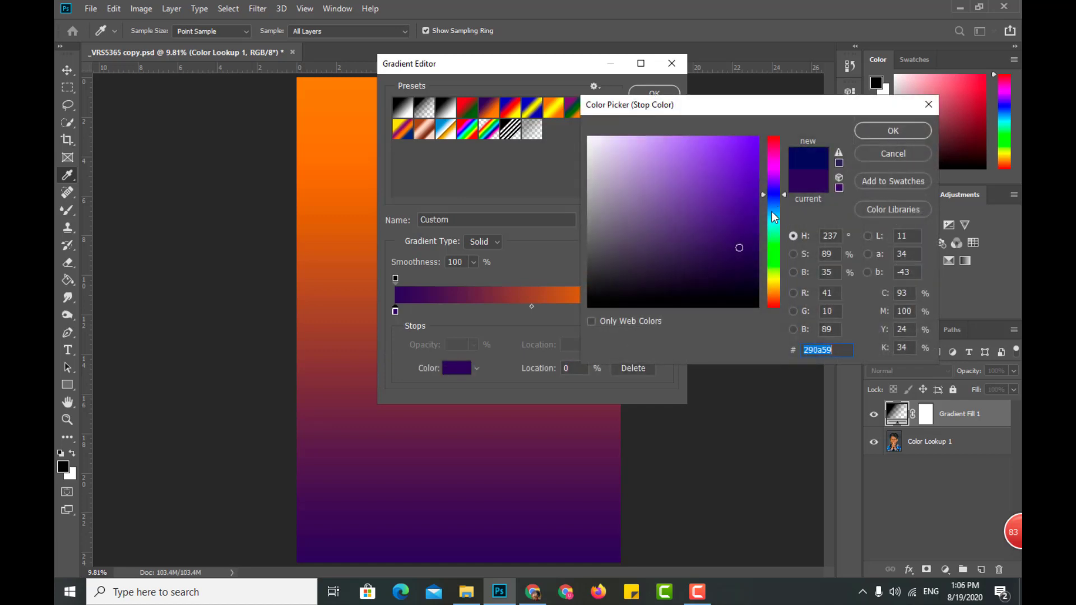
pyautogui.click(778, 290)
pyautogui.moveTo(778, 289); pyautogui.dragTo(776, 290)
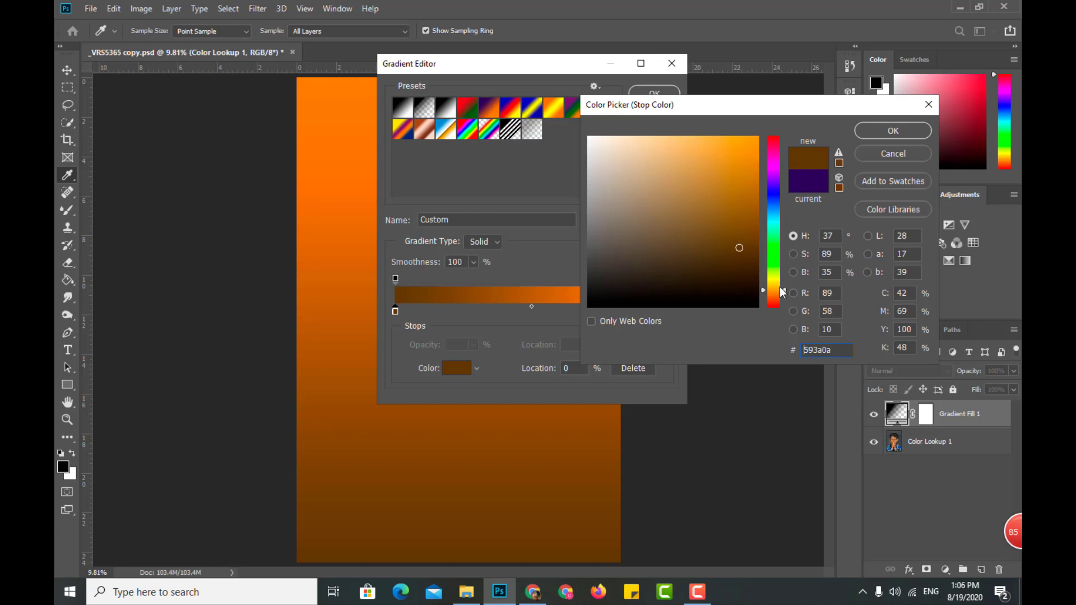
pyautogui.click(886, 133)
pyautogui.click(655, 96)
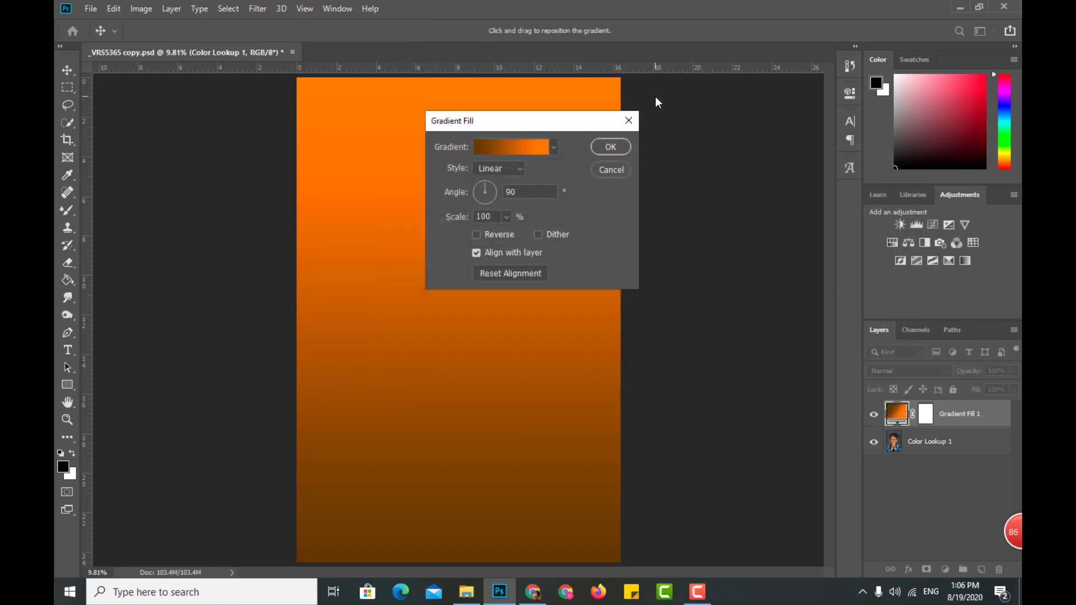
pyautogui.click(610, 146)
# Blend Gradient Fill 1 as Hue at about 19% opacity and merge it with the portrait.
pyautogui.click(908, 370)
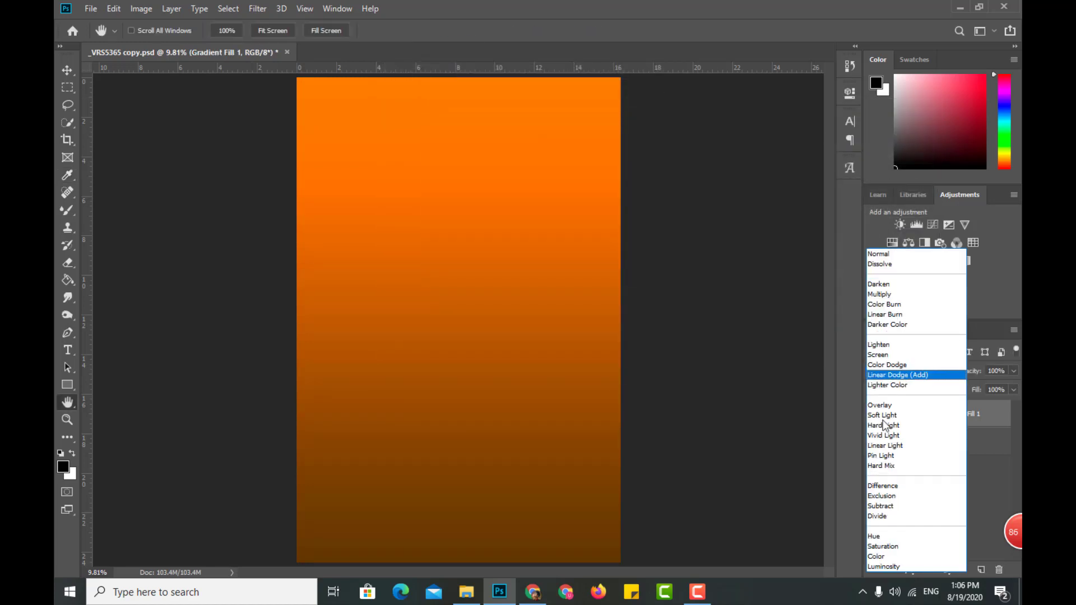
pyautogui.click(882, 537)
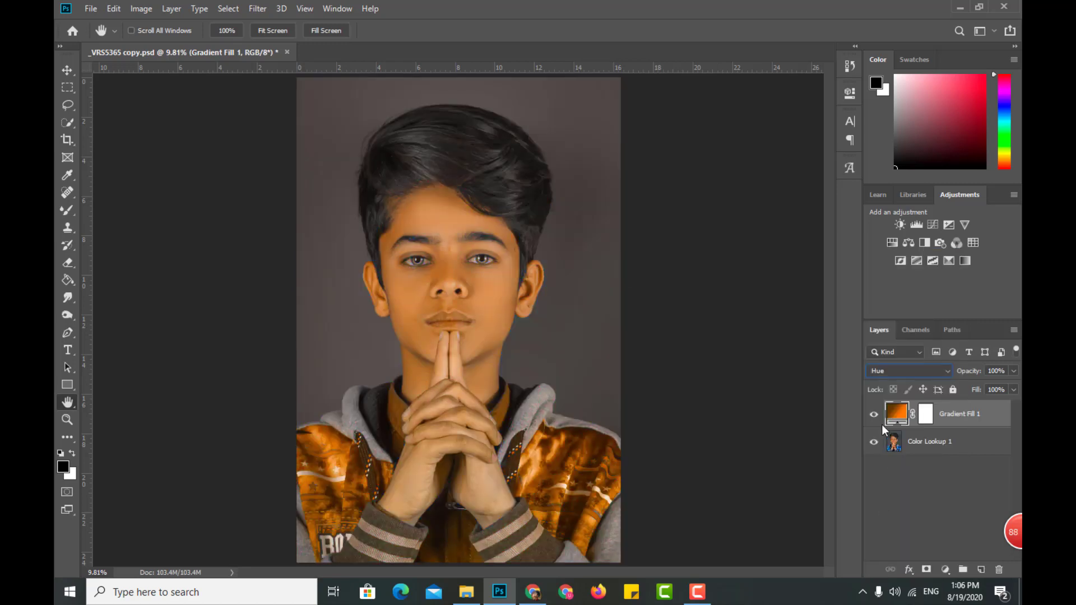
pyautogui.click(873, 414)
pyautogui.click(872, 415)
pyautogui.click(872, 415)
pyautogui.moveTo(978, 372); pyautogui.dragTo(924, 375)
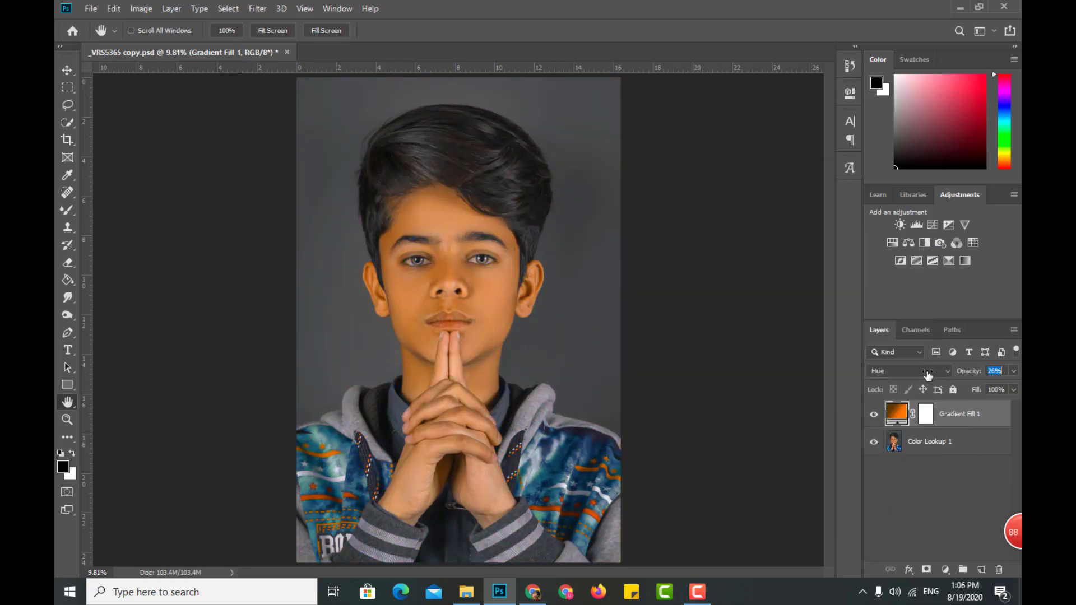
pyautogui.click(874, 415)
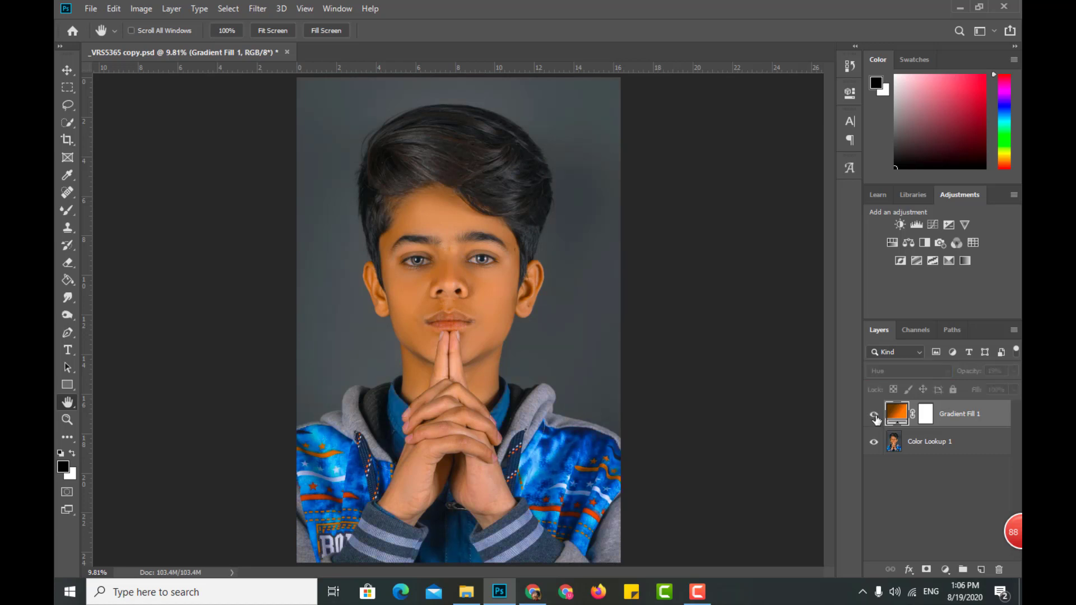
pyautogui.click(874, 415)
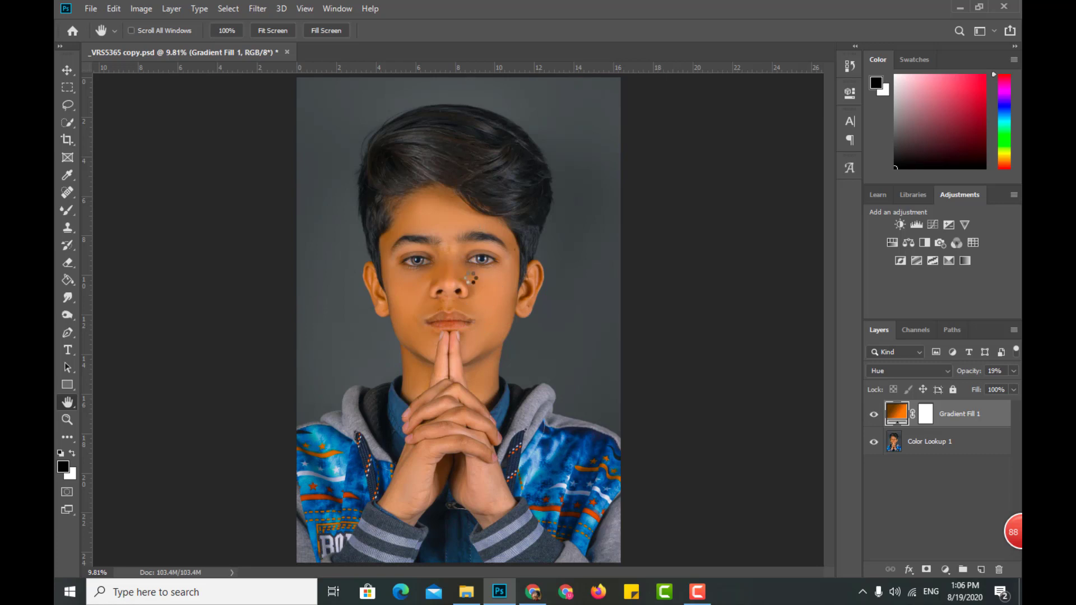
pyautogui.hotkey('ctrl', 'shift', 'e')
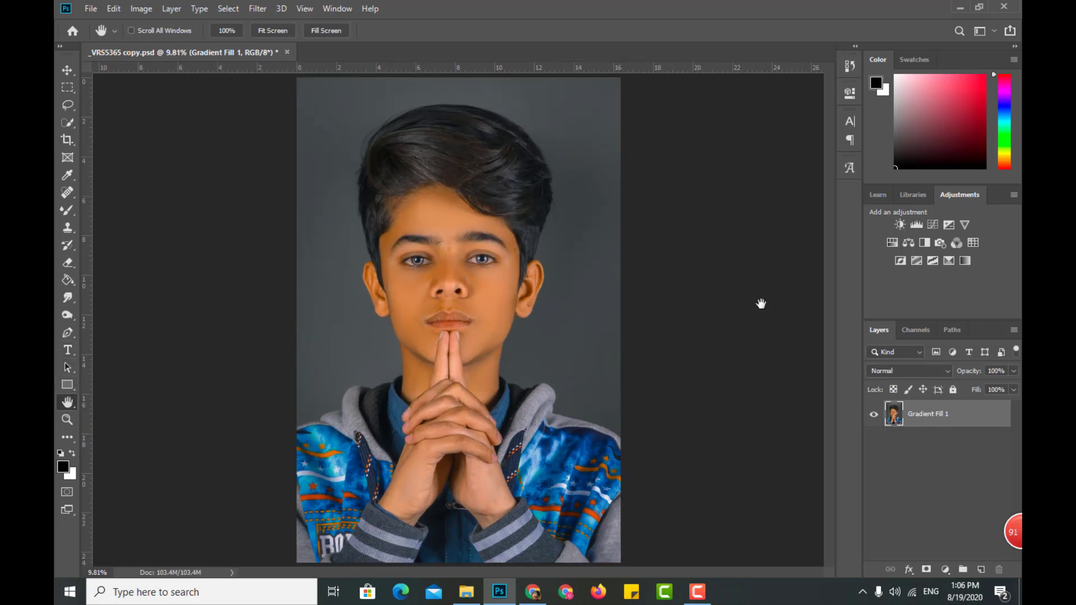
# Add a Black & White layer, change its blend mode, set 6% opacity and merge it.
pyautogui.click(922, 244)
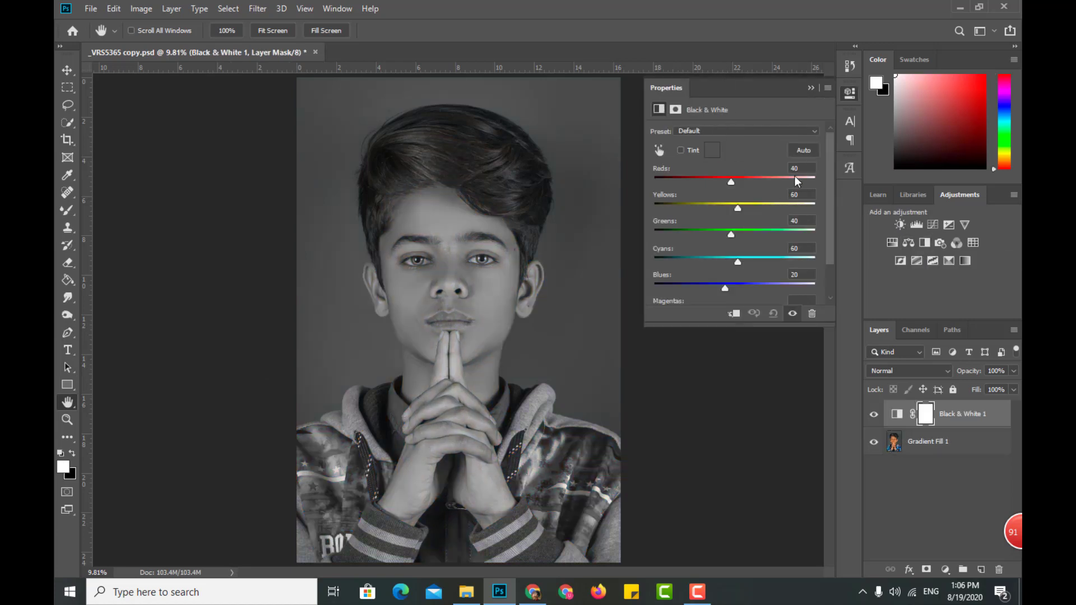
pyautogui.click(810, 88)
pyautogui.click(907, 370)
pyautogui.click(904, 371)
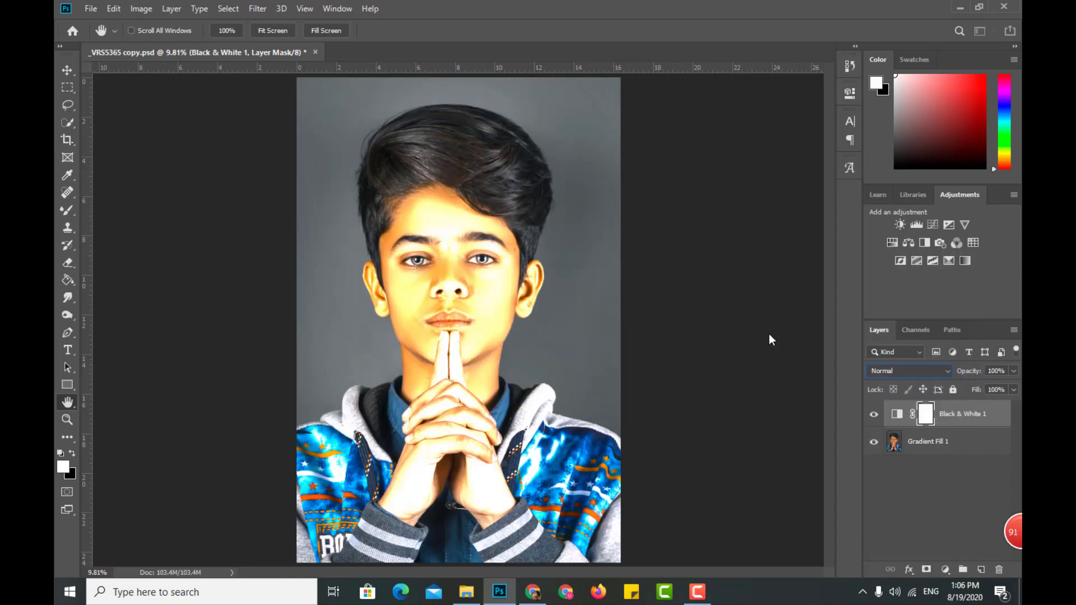
pyautogui.moveTo(976, 376); pyautogui.dragTo(912, 377)
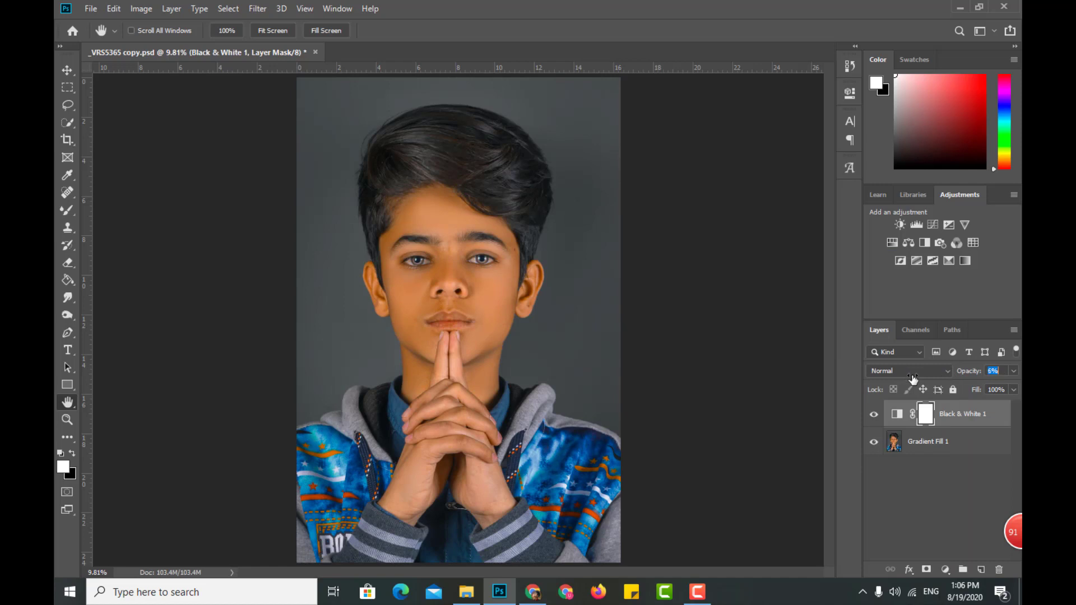
pyautogui.click(430, 305)
pyautogui.hotkey('ctrl', 'shift', 'e')
# Reset default colours, fit the photo, and drag the eyebrow image into the portrait.
pyautogui.press('d')
pyautogui.hotkey('ctrl', '-')
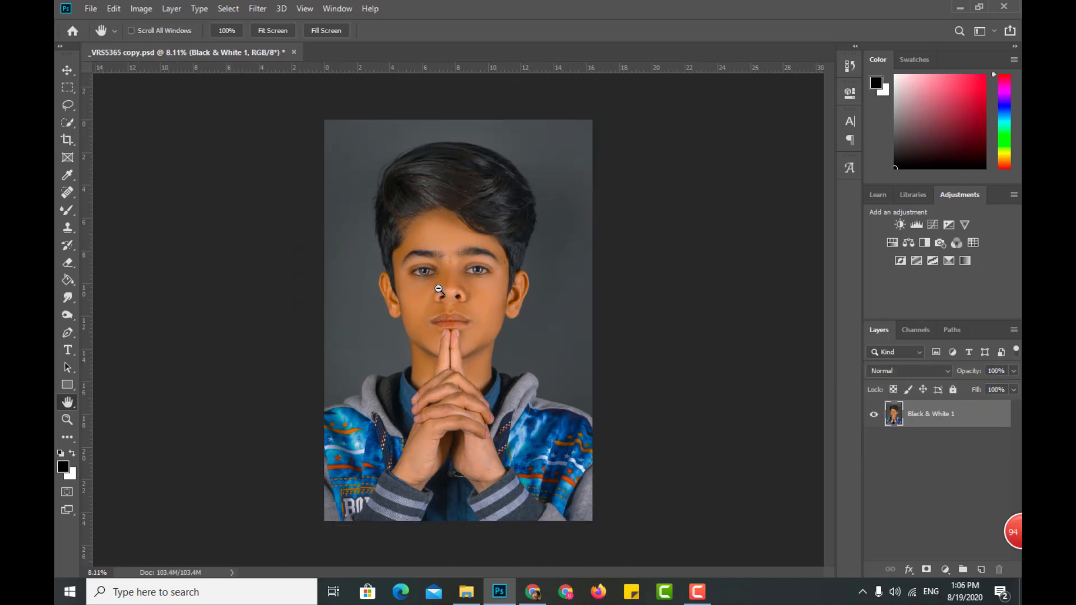
pyautogui.hotkey('ctrl', '+')
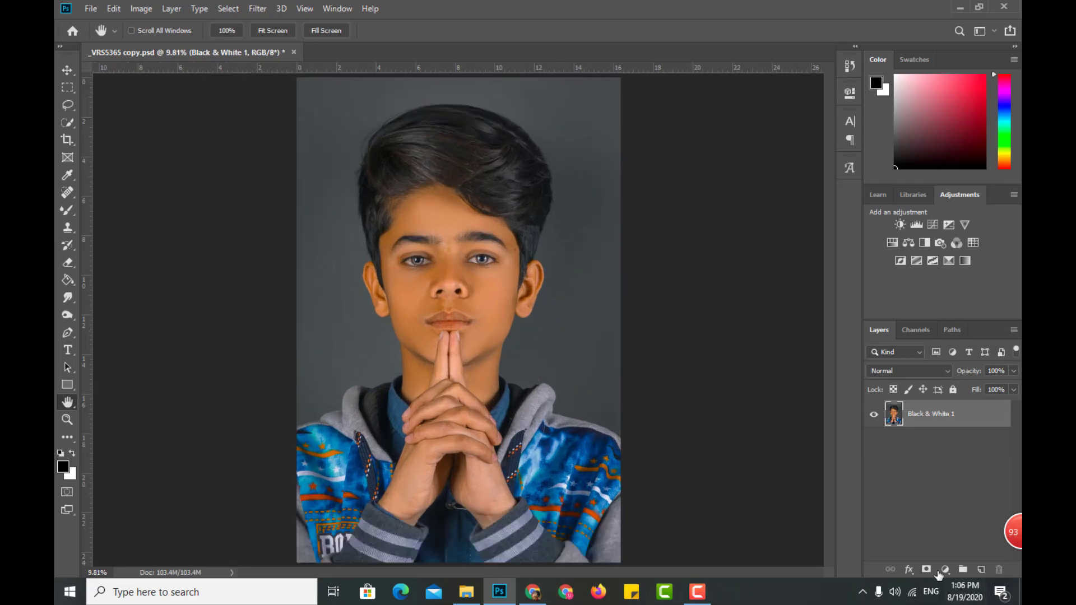
pyautogui.click(945, 570)
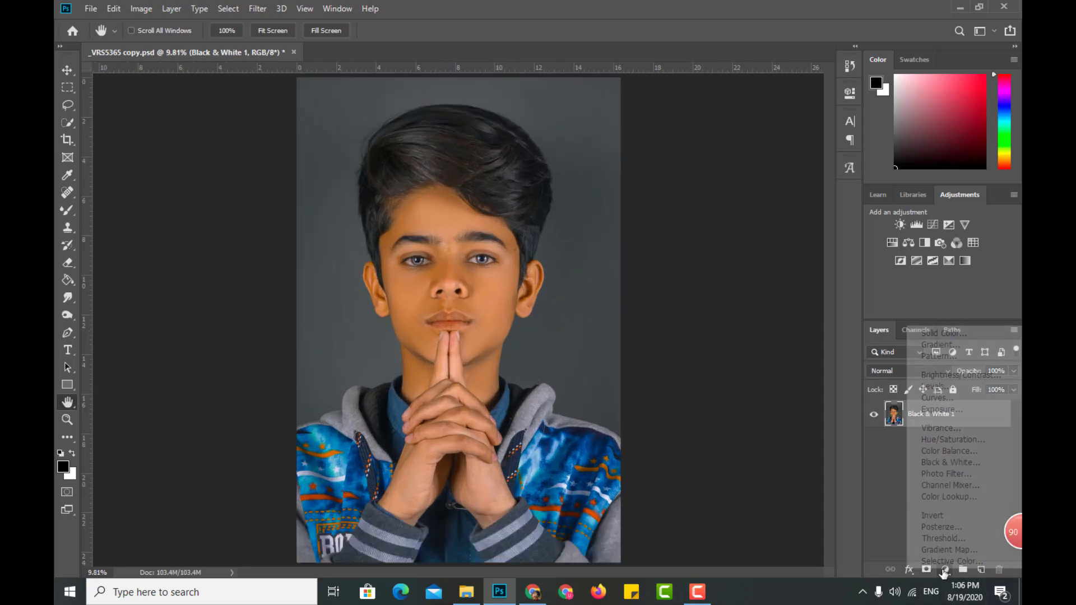
pyautogui.click(730, 230)
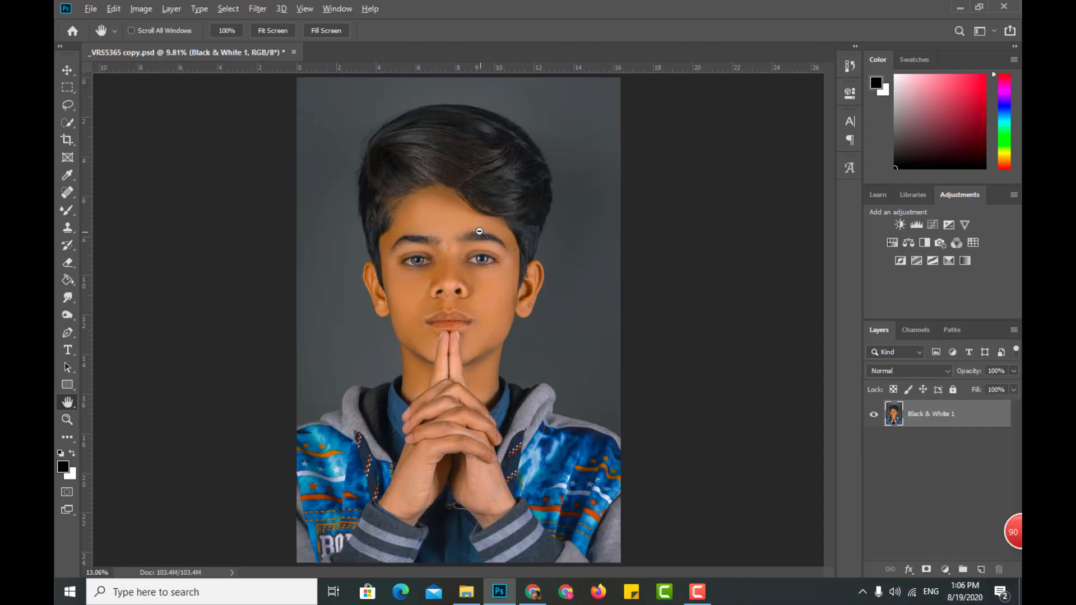
pyautogui.scroll(5, 449, 225)
pyautogui.doubleClick(67, 404)
pyautogui.click(466, 591)
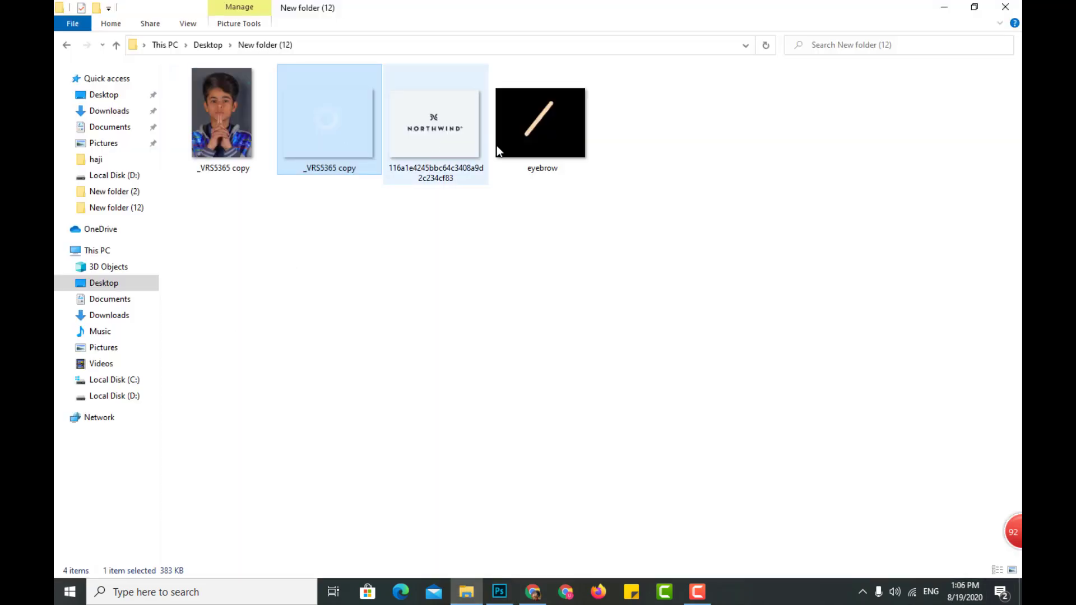
pyautogui.moveTo(539, 125); pyautogui.dragTo(449, 324)
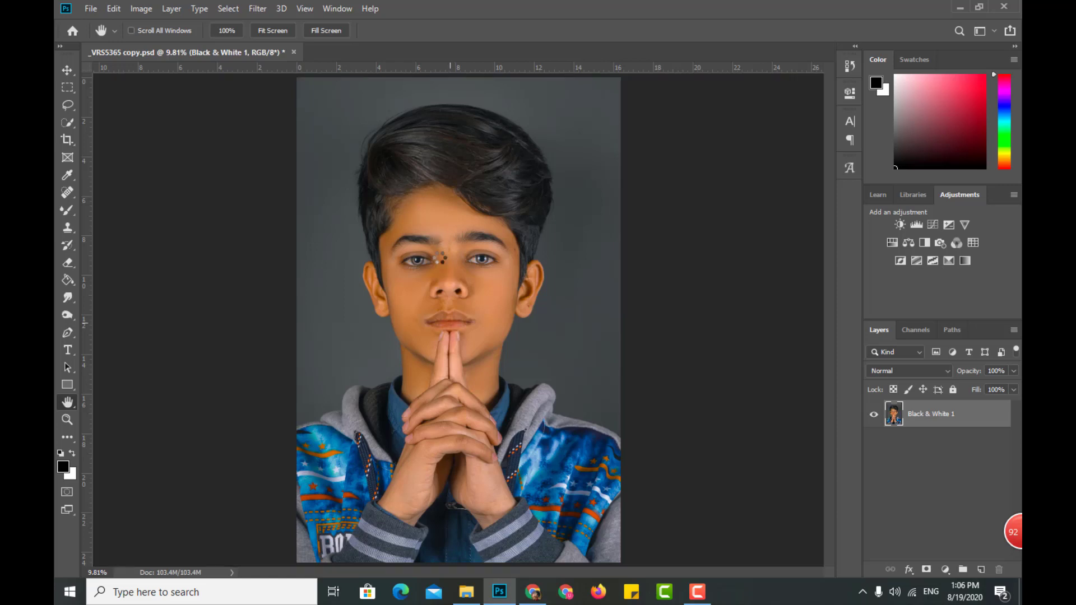
# Shrink the eyebrow image to about 11% and move it onto the left eyebrow.
pyautogui.moveTo(576, 409)
pyautogui.mouseDown()
pyautogui.moveTo(505, 263)
pyautogui.moveTo(424, 238)
pyautogui.mouseUp()
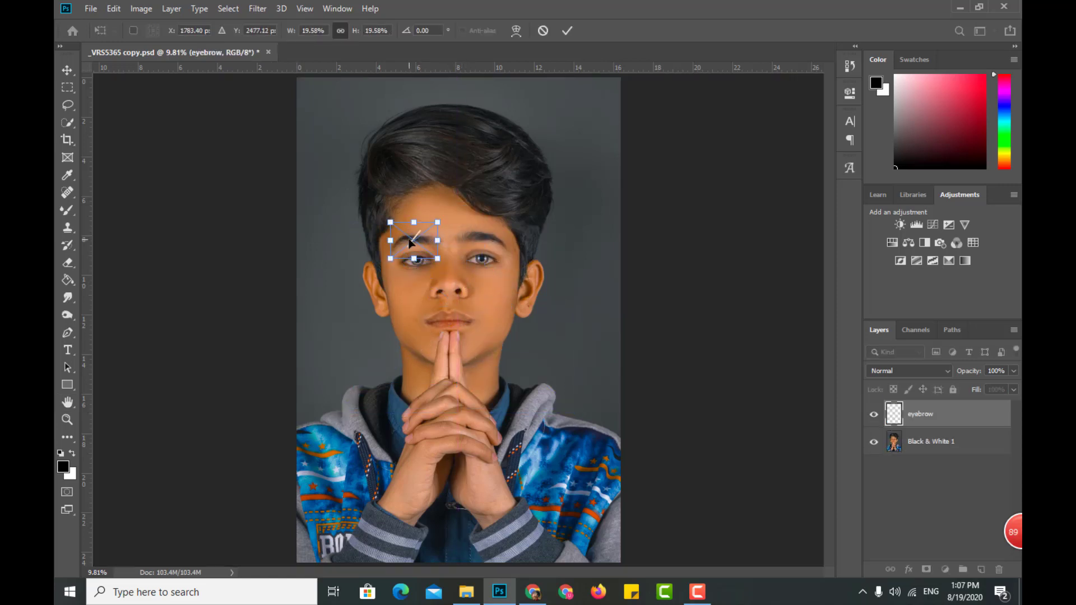
pyautogui.scroll(2, 424, 237)
pyautogui.scroll(2, 425, 241)
pyautogui.scroll(2, 424, 247)
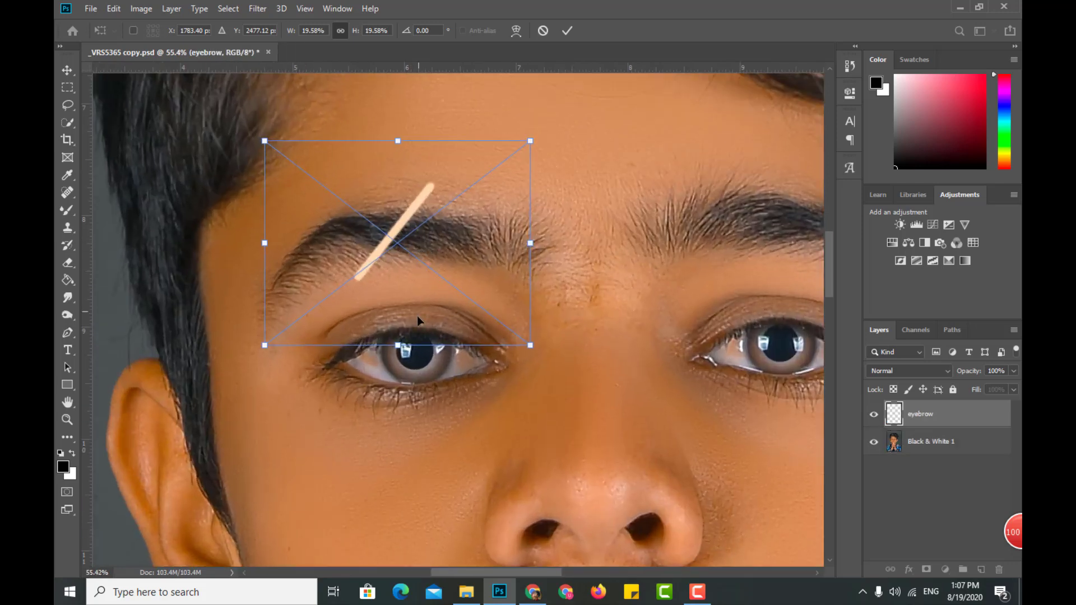
pyautogui.moveTo(397, 343); pyautogui.dragTo(398, 250)
pyautogui.moveTo(425, 205); pyautogui.dragTo(427, 244)
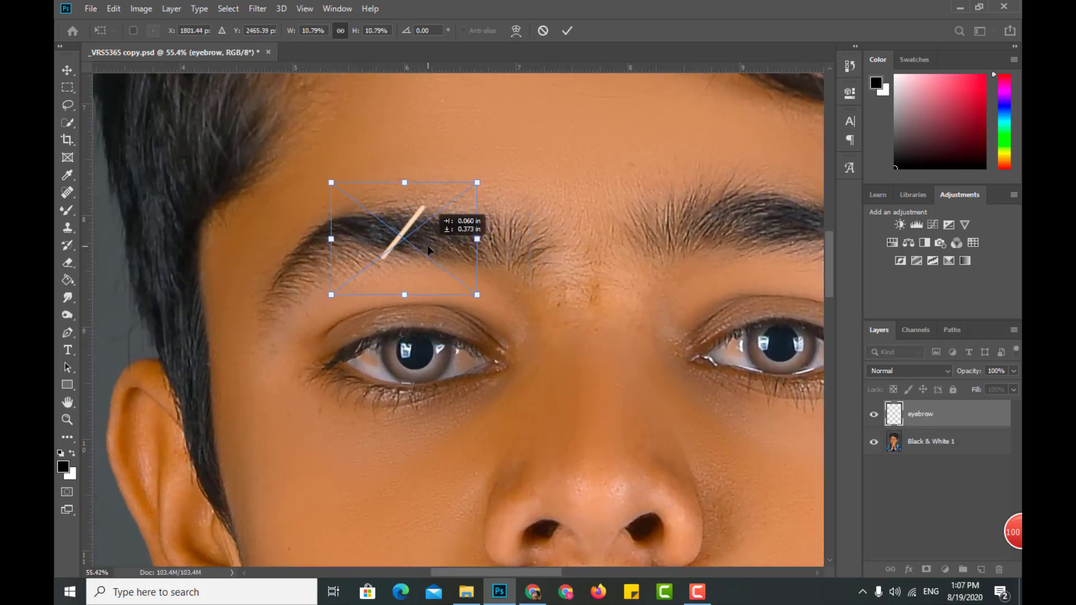
# Rotate and enlarge the stroke to about 14% along the brow and commit it.
pyautogui.moveTo(515, 195); pyautogui.dragTo(508, 183)
pyautogui.moveTo(411, 296); pyautogui.dragTo(412, 307)
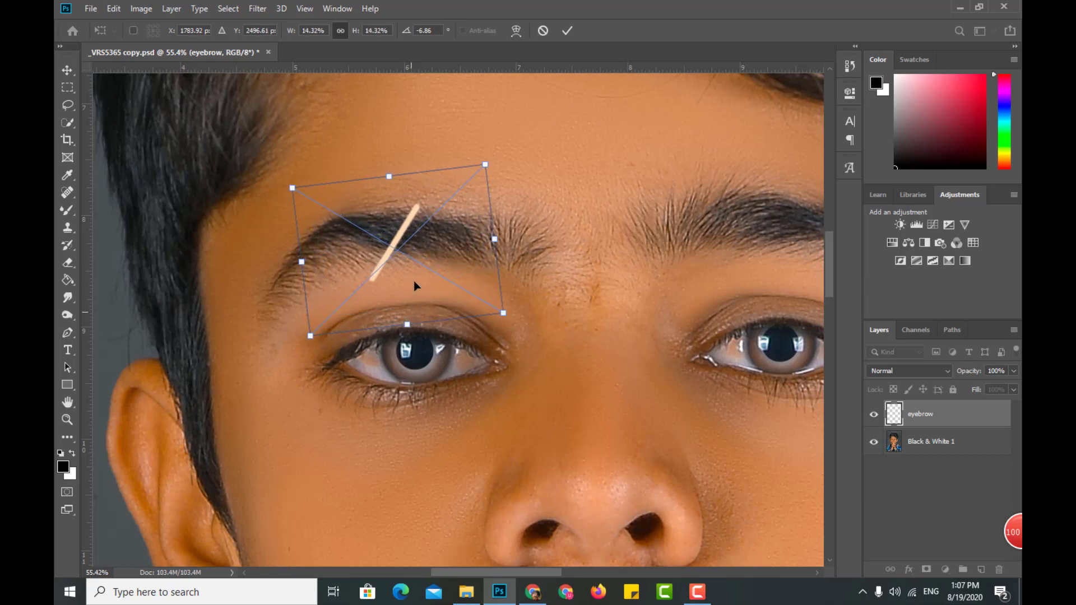
pyautogui.moveTo(493, 249)
pyautogui.mouseDown()
pyautogui.moveTo(445, 169)
pyautogui.moveTo(530, 249)
pyautogui.mouseUp()
pyautogui.moveTo(446, 296); pyautogui.dragTo(414, 294)
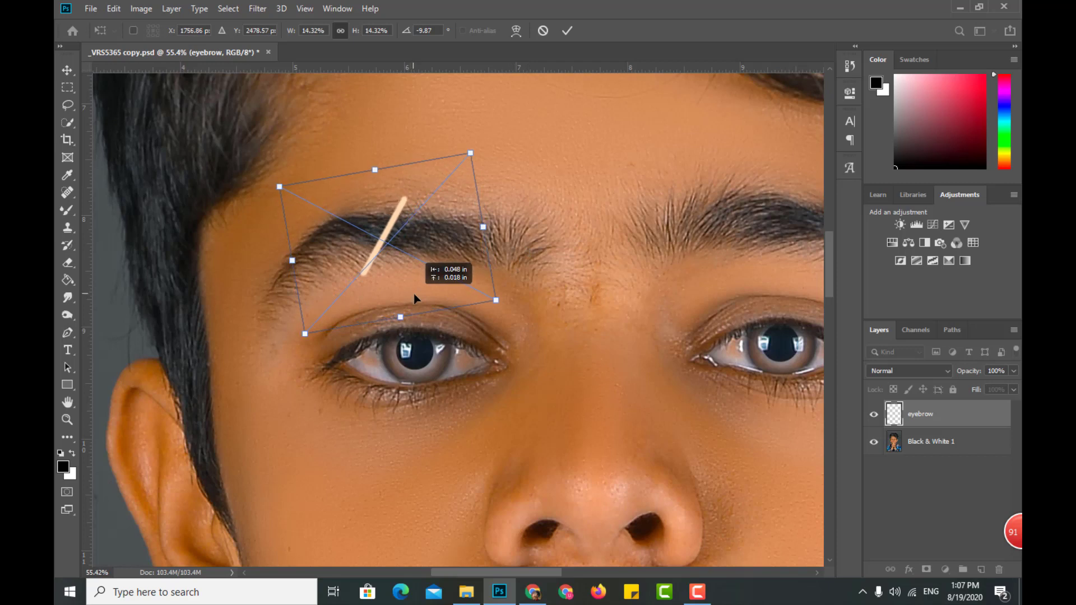
pyautogui.press('Return')
pyautogui.press('h')
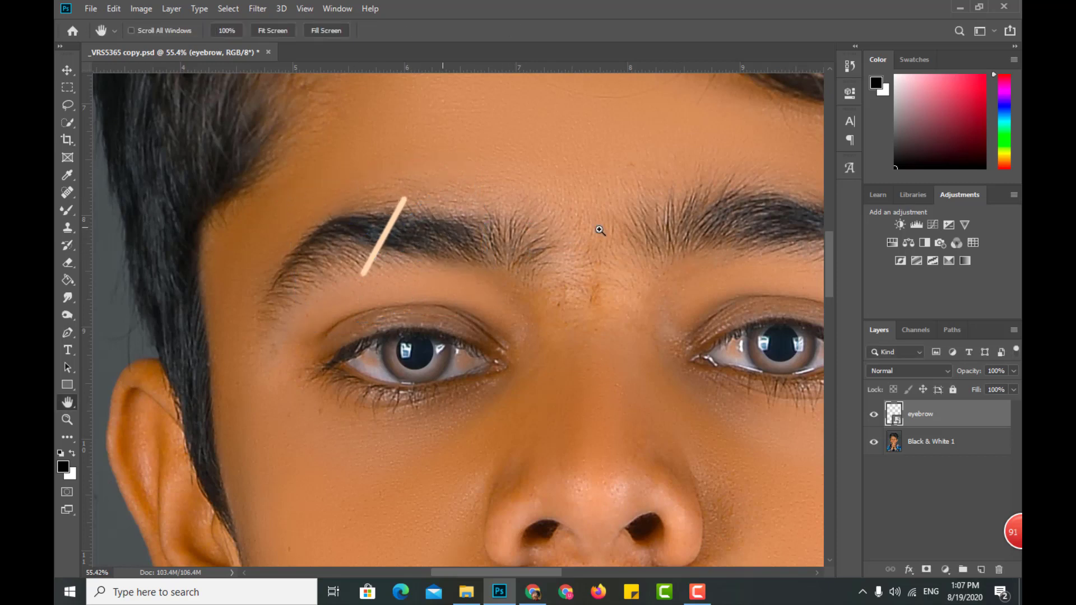
# Add a Levels adjustment clipped to the eyebrow layer, raising black input to darken the orange strand.
pyautogui.click(915, 225)
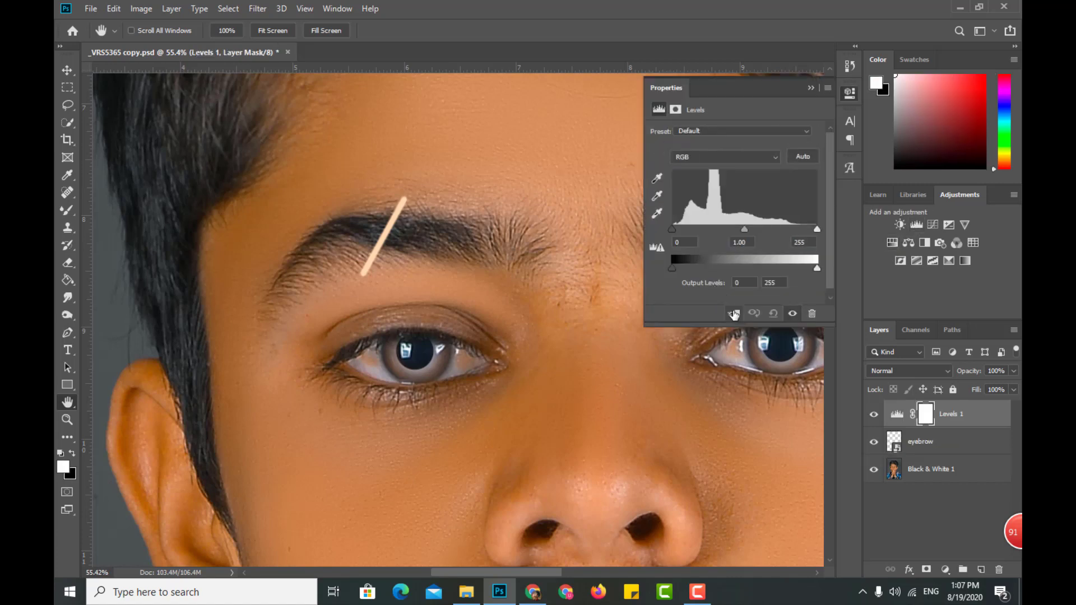
pyautogui.click(732, 313)
pyautogui.moveTo(674, 229); pyautogui.dragTo(784, 229)
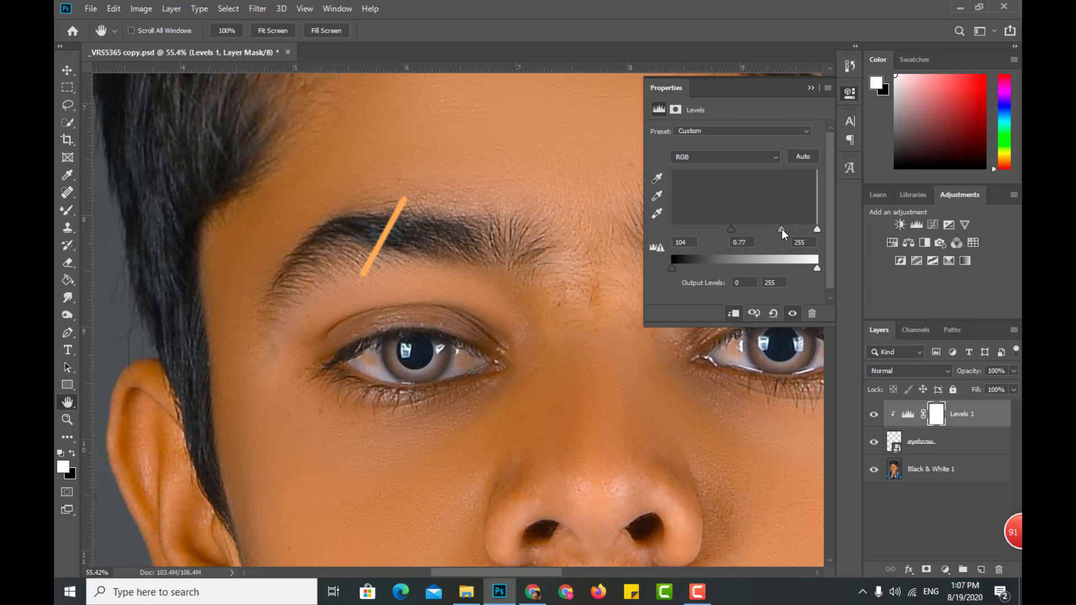
pyautogui.click(810, 87)
# Rasterize the eyebrow layer and erase the orange strand's lower part and top tip.
pyautogui.scroll(2, 395, 281)
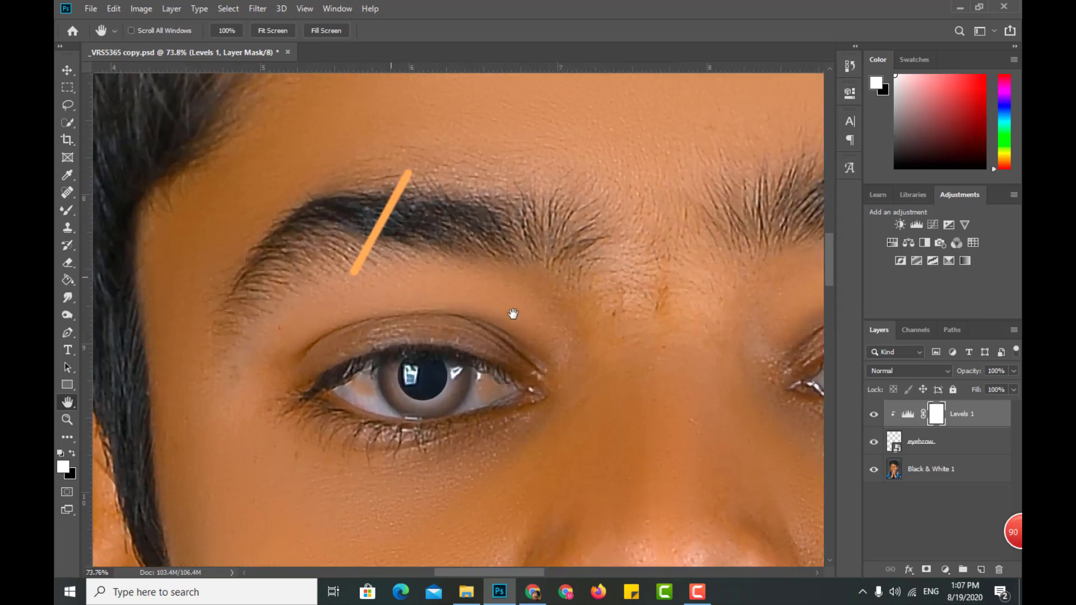
pyautogui.click(941, 441)
pyautogui.click(68, 262)
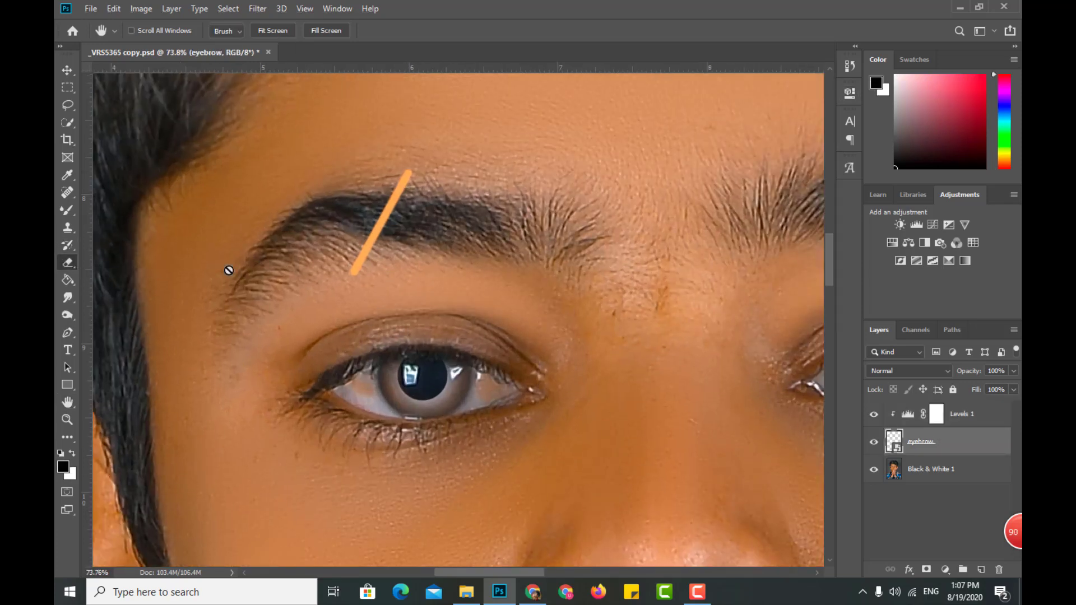
pyautogui.click(437, 271)
pyautogui.click(503, 240)
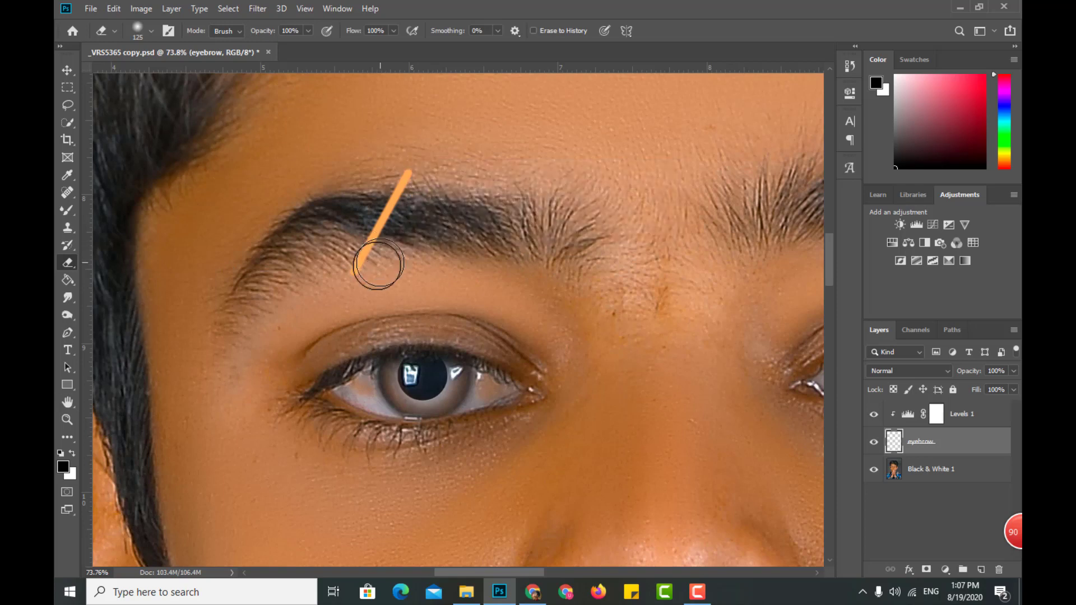
pyautogui.moveTo(342, 295); pyautogui.dragTo(396, 286)
pyautogui.press(']')
pyautogui.press(']')
pyautogui.press(']')
pyautogui.click(406, 145)
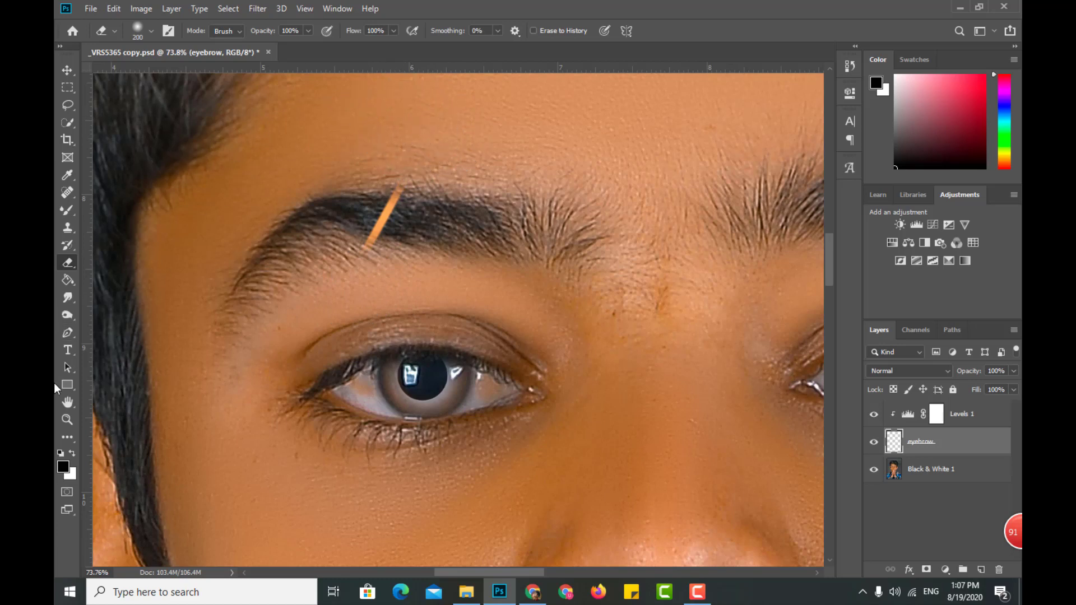
# Fit the portrait on screen and merge all visible layers into one eyebrow layer.
pyautogui.doubleClick(67, 402)
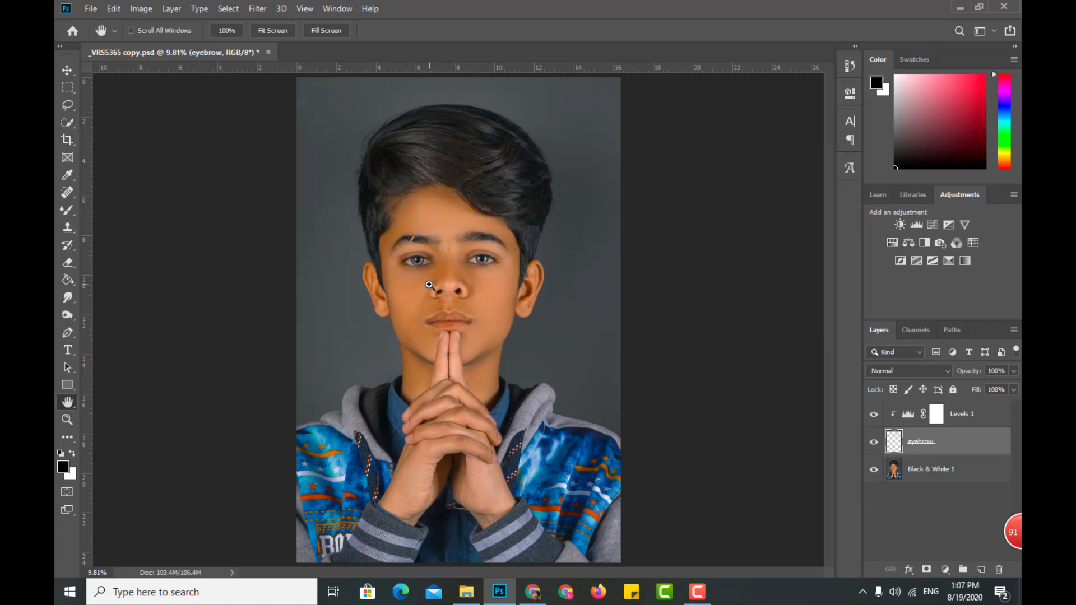
pyautogui.hotkey('ctrl', 'shift', 'e')
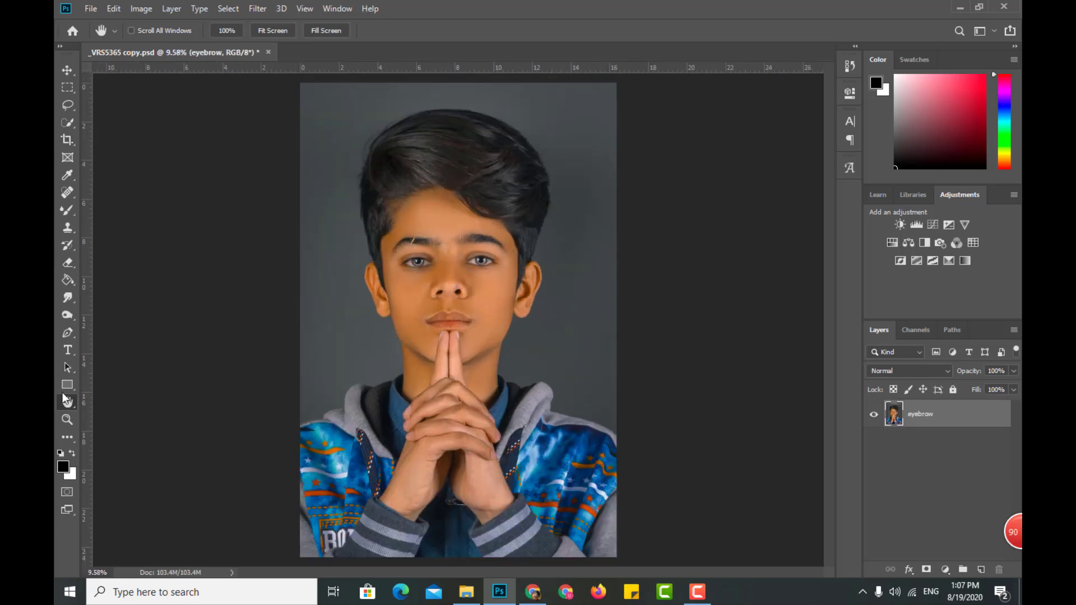
pyautogui.scroll(5, 477, 281)
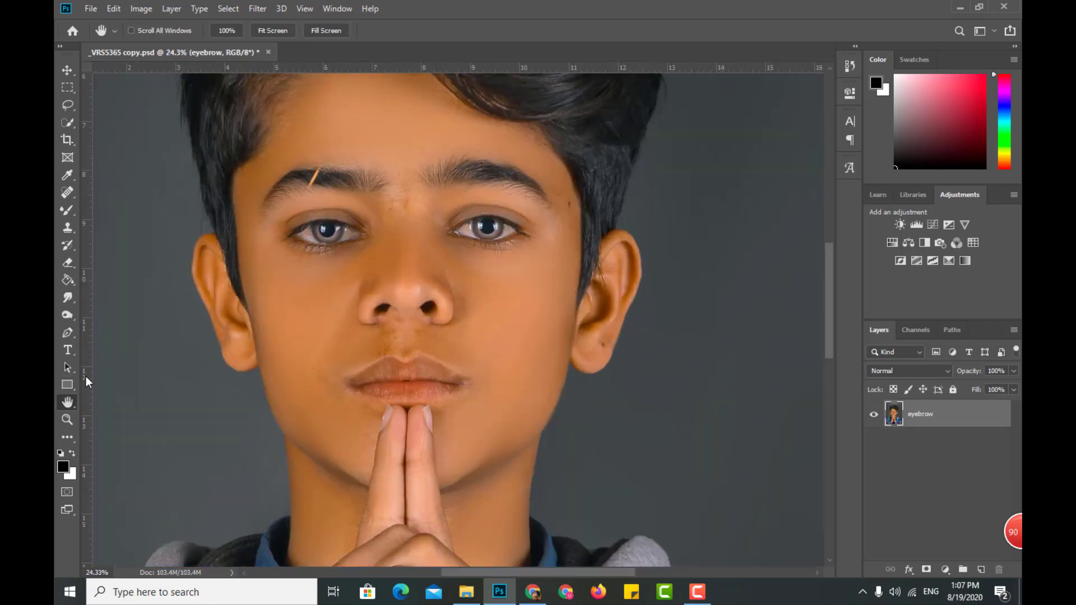
pyautogui.doubleClick(66, 400)
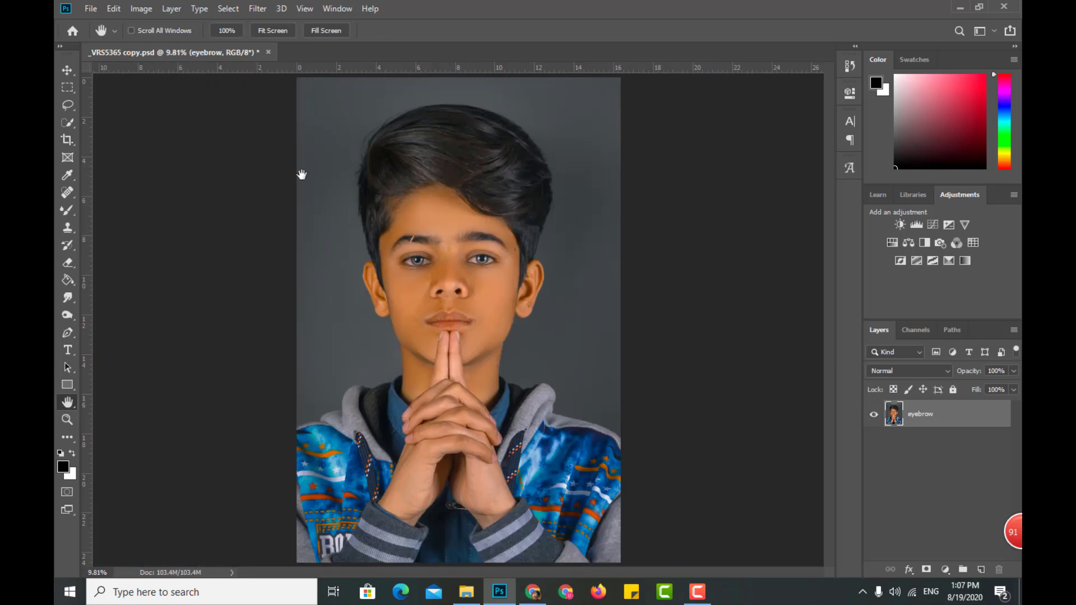
pyautogui.click(945, 569)
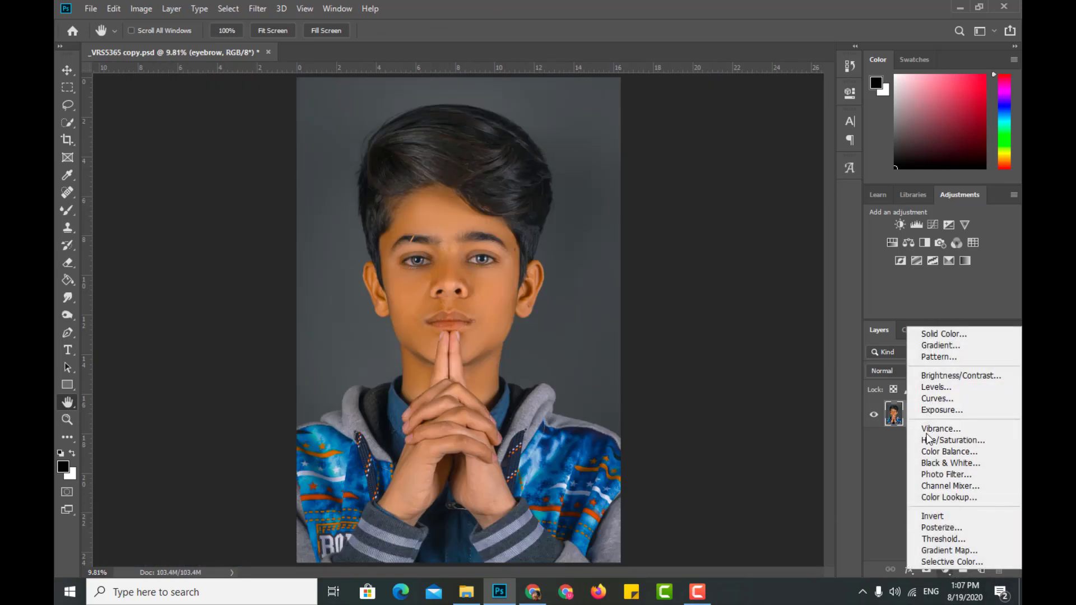
# Add a Channel Mixer adjustment, nudging Red output: red up, green down, a little blue.
pyautogui.click(946, 486)
pyautogui.moveTo(774, 198); pyautogui.dragTo(776, 198)
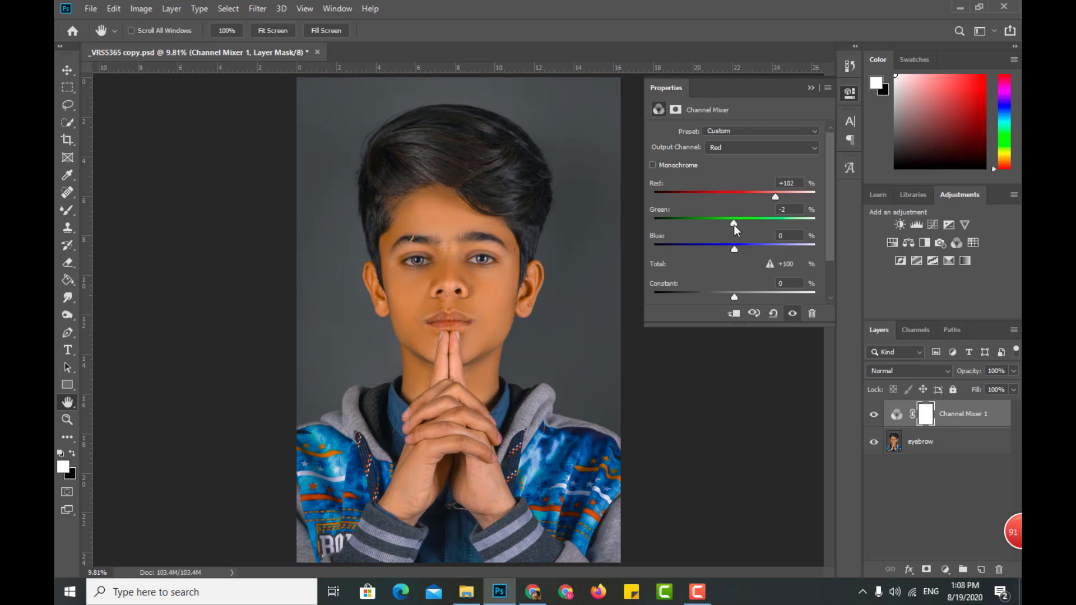
pyautogui.moveTo(734, 224); pyautogui.dragTo(732, 224)
pyautogui.moveTo(735, 250); pyautogui.dragTo(736, 249)
# Retune Green and Blue outputs, leaving Blue output at Red +3, Green -5, Blue +103.
pyautogui.click(728, 148)
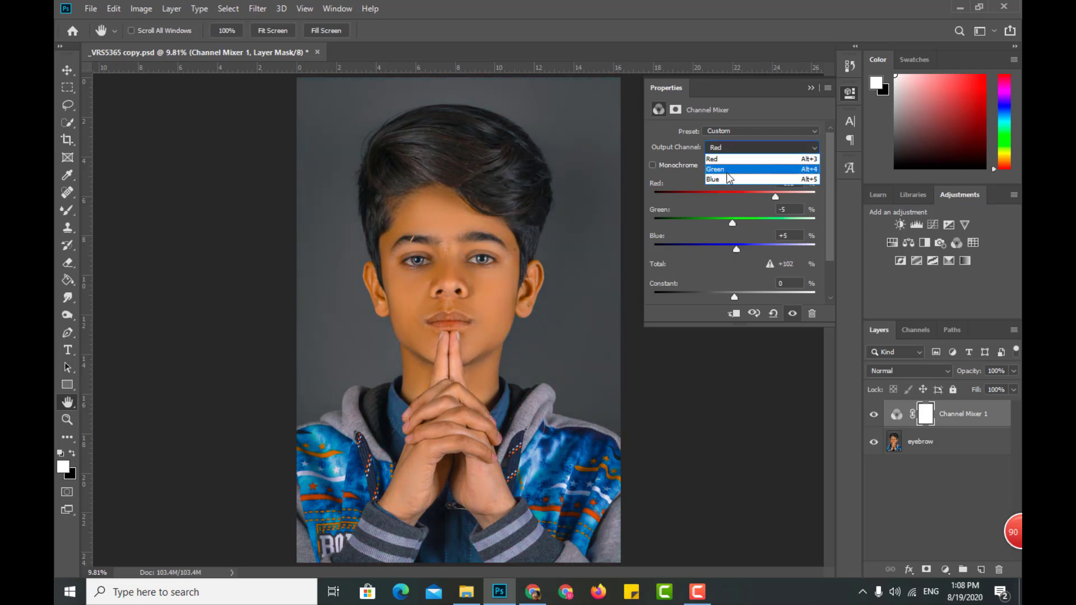
pyautogui.click(734, 162)
pyautogui.moveTo(734, 194); pyautogui.dragTo(735, 194)
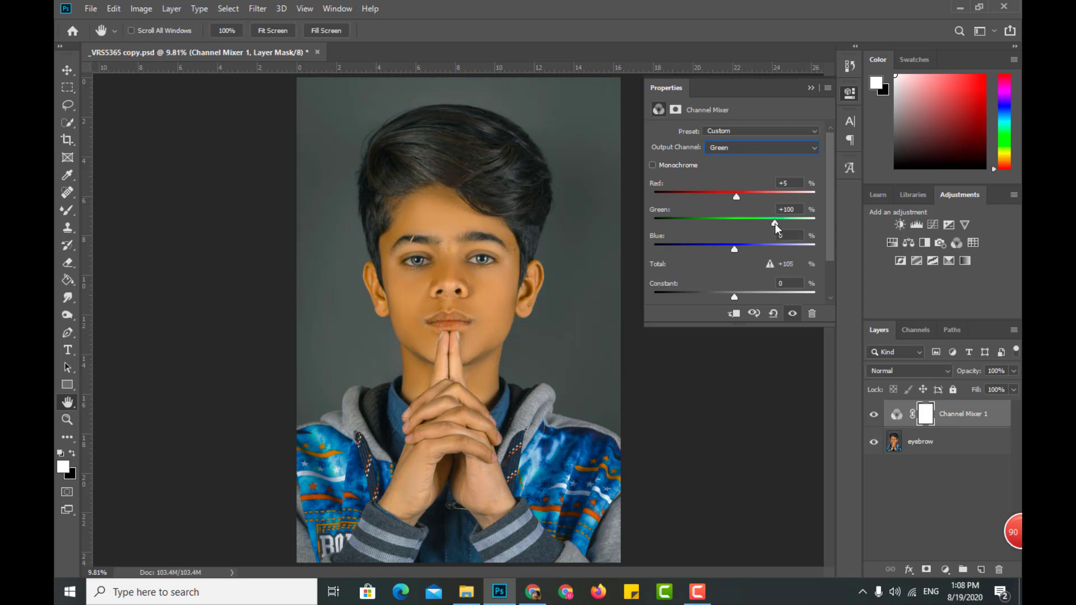
pyautogui.moveTo(775, 223); pyautogui.dragTo(735, 250)
pyautogui.click(741, 146)
pyautogui.click(739, 181)
pyautogui.moveTo(731, 223); pyautogui.dragTo(732, 223)
pyautogui.click(815, 90)
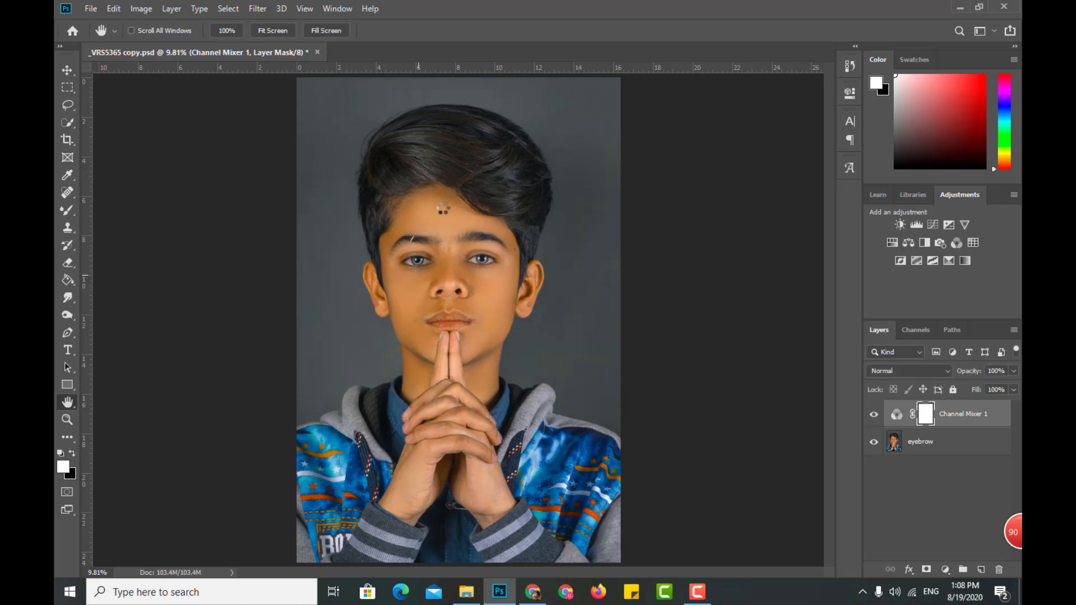
# Merge the Channel Mixer down and set up a red Brush at about 3% opacity.
pyautogui.hotkey('ctrl', 'e')
pyautogui.scroll(6, 440, 318)
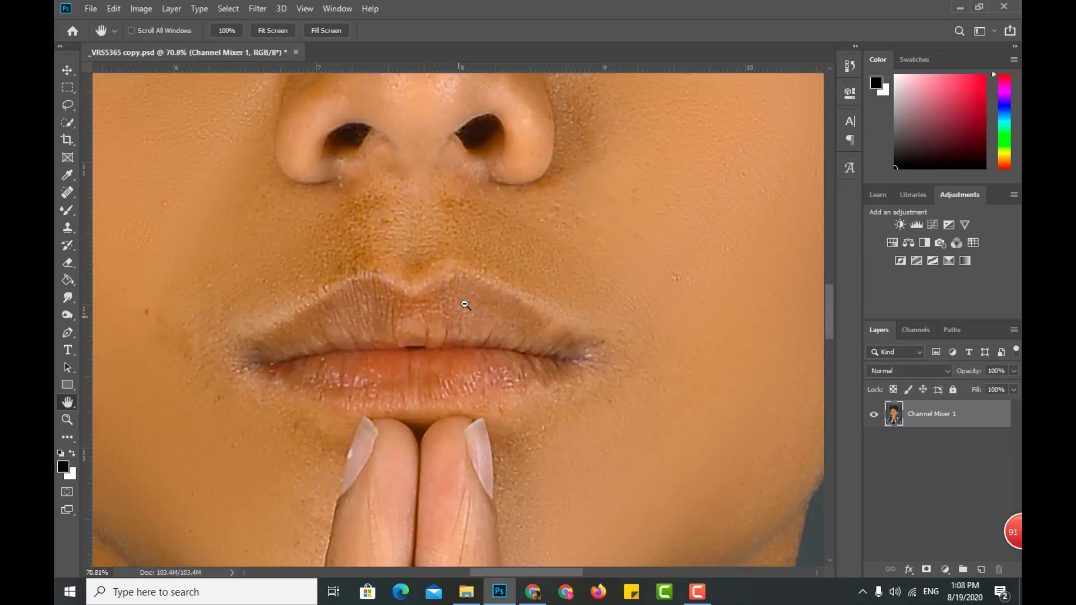
pyautogui.rightClick(65, 210)
pyautogui.click(135, 208)
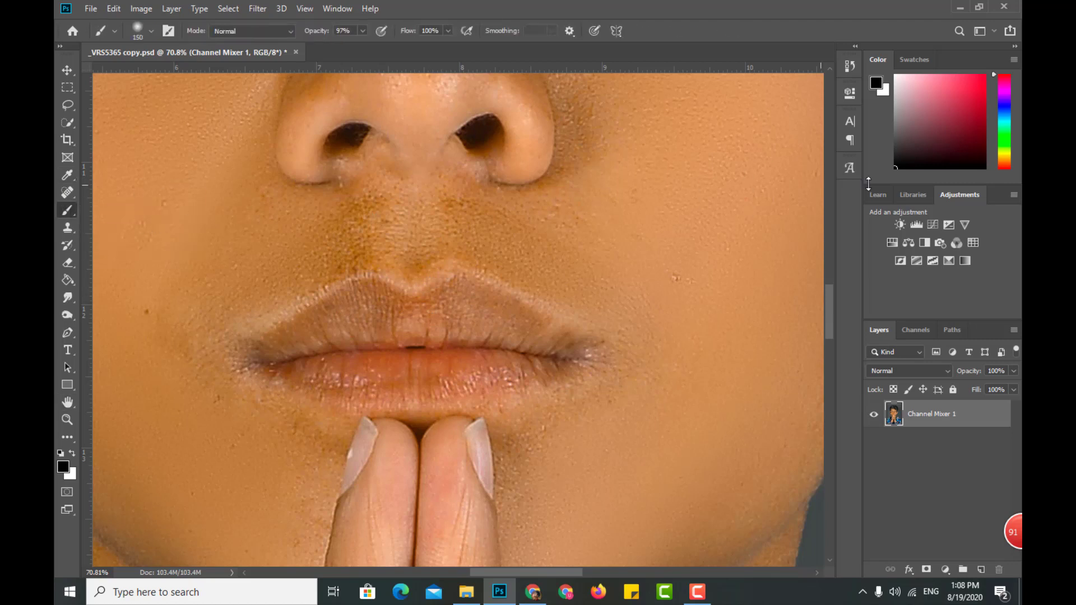
pyautogui.click(985, 76)
pyautogui.moveTo(317, 31); pyautogui.dragTo(201, 26)
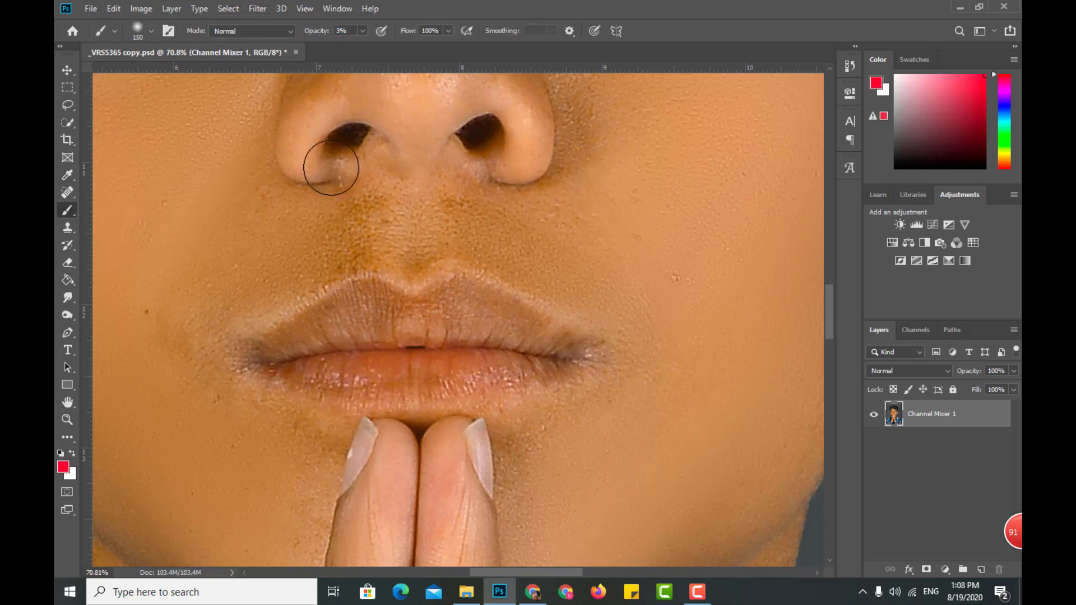
# Paint a faint red tint over the lower and upper lips with a smaller brush.
pyautogui.press('[')
pyautogui.moveTo(370, 365)
pyautogui.mouseDown()
pyautogui.moveTo(538, 374)
pyautogui.moveTo(307, 364)
pyautogui.moveTo(283, 348)
pyautogui.mouseUp()
pyautogui.press('[')
pyautogui.press('[')
pyautogui.moveTo(477, 306); pyautogui.dragTo(524, 338)
pyautogui.doubleClick(67, 402)
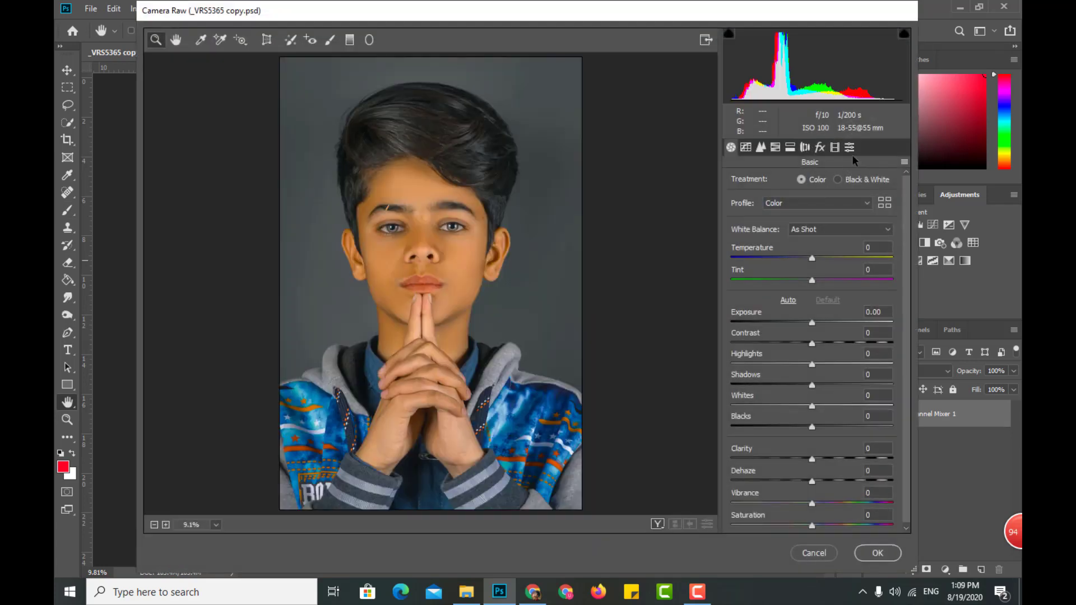
# Apply Camera Raw with Calibration Green Hue +7, Blue Hue -6, faint highlight split toning, Highlights +21.
pyautogui.click(835, 147)
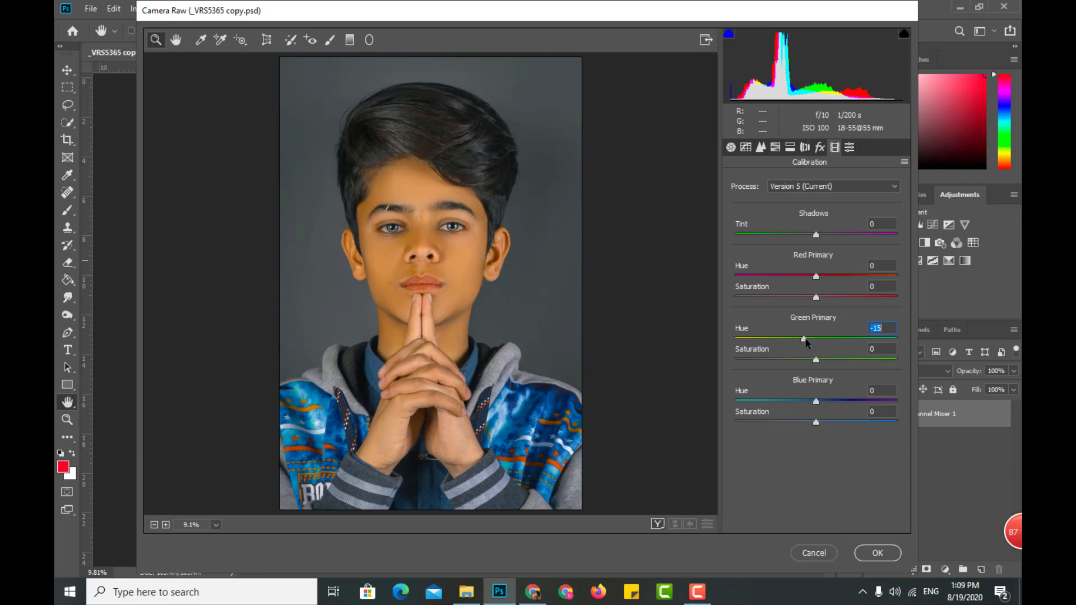
pyautogui.moveTo(804, 339); pyautogui.dragTo(822, 339)
pyautogui.moveTo(810, 399); pyautogui.dragTo(812, 399)
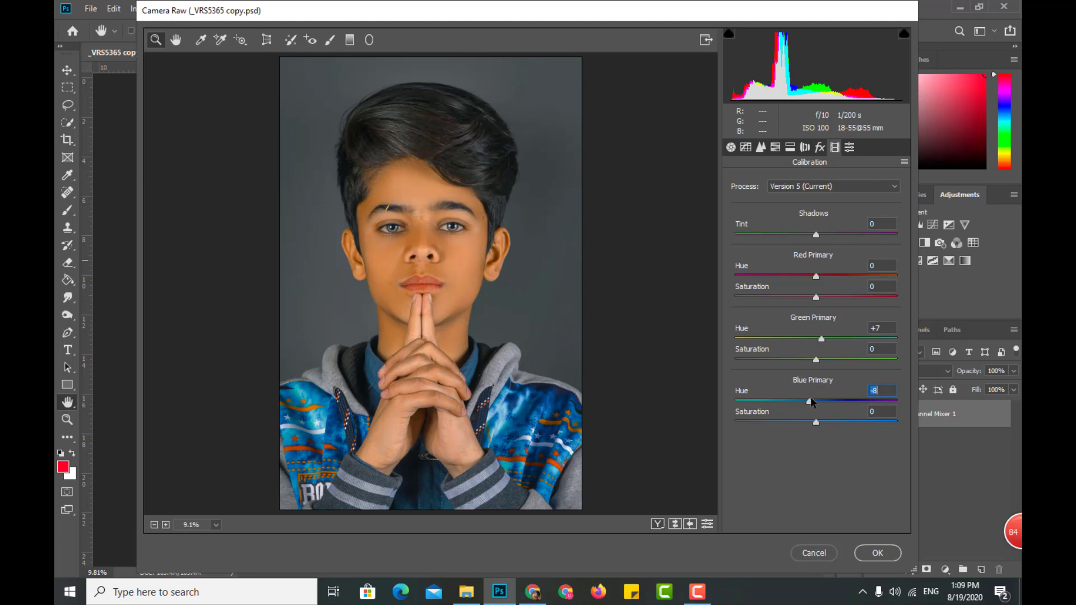
pyautogui.click(789, 148)
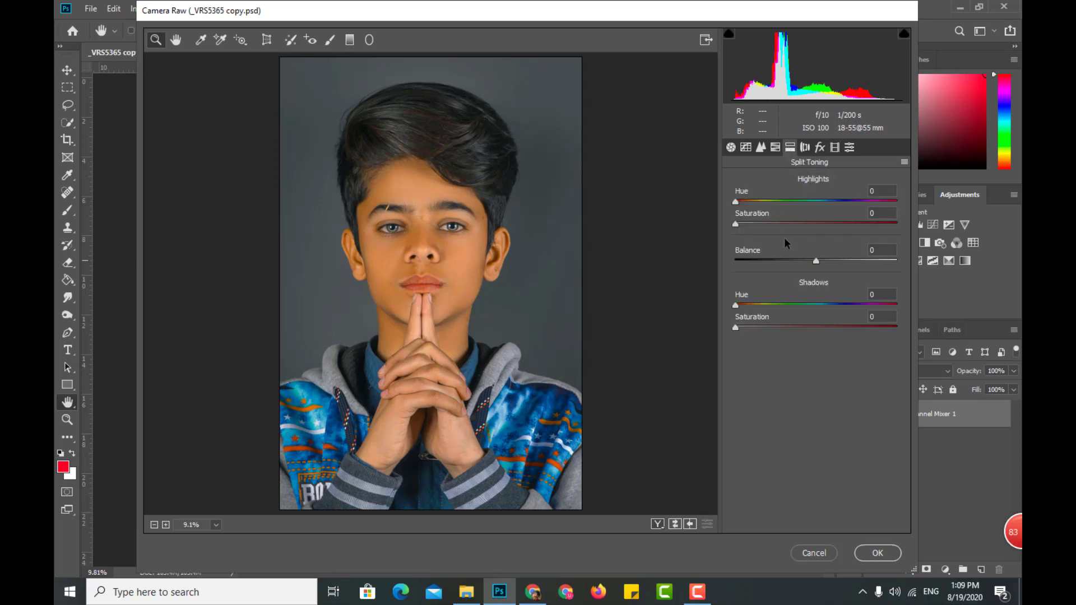
pyautogui.moveTo(742, 221)
pyautogui.mouseDown()
pyautogui.moveTo(776, 199)
pyautogui.moveTo(825, 204)
pyautogui.mouseUp()
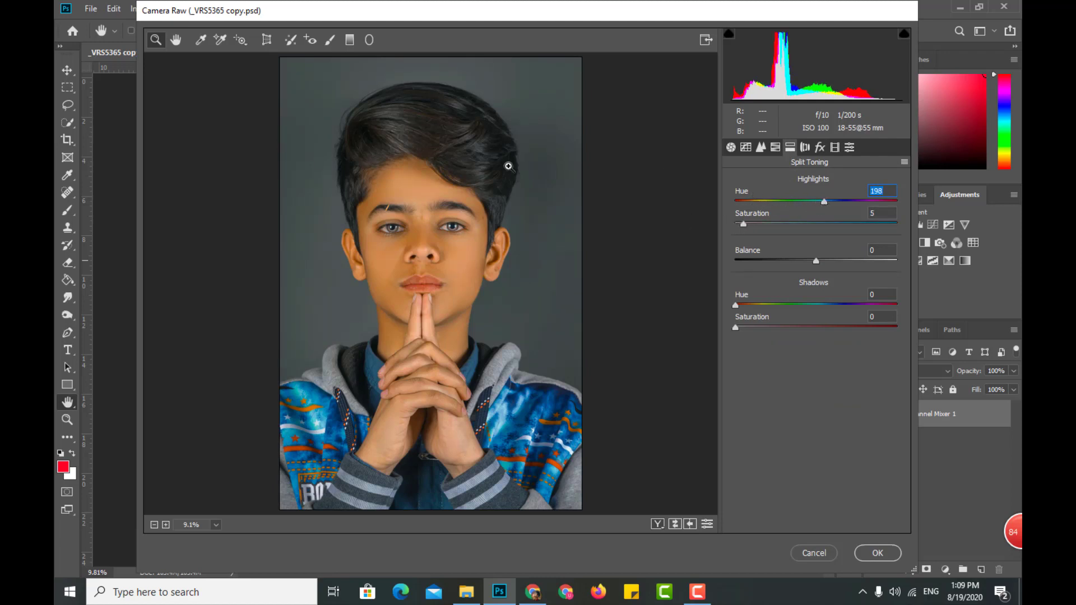
pyautogui.click(745, 146)
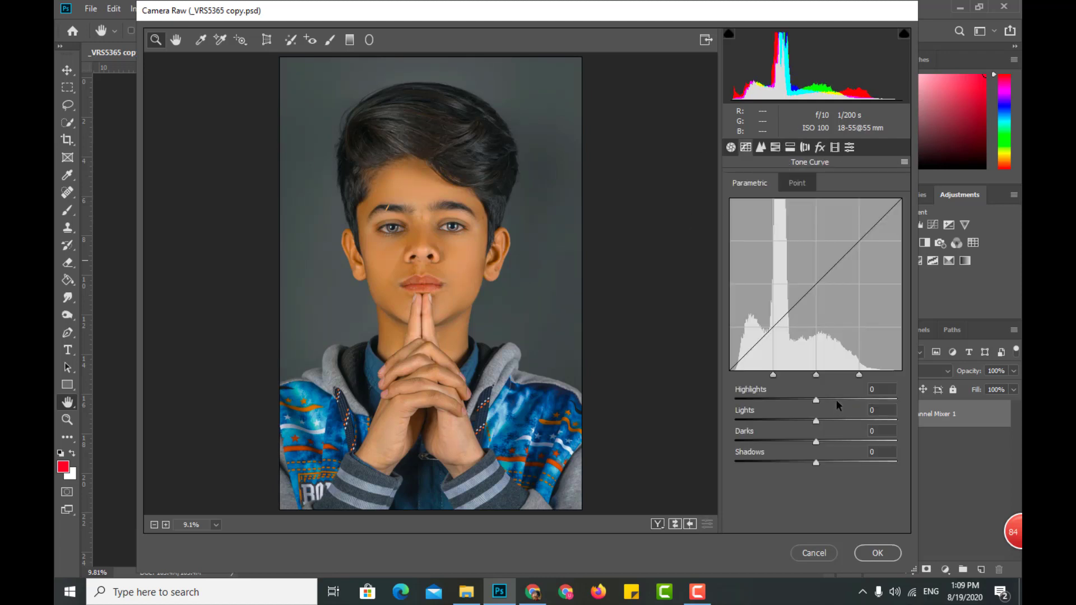
pyautogui.moveTo(837, 401); pyautogui.dragTo(832, 399)
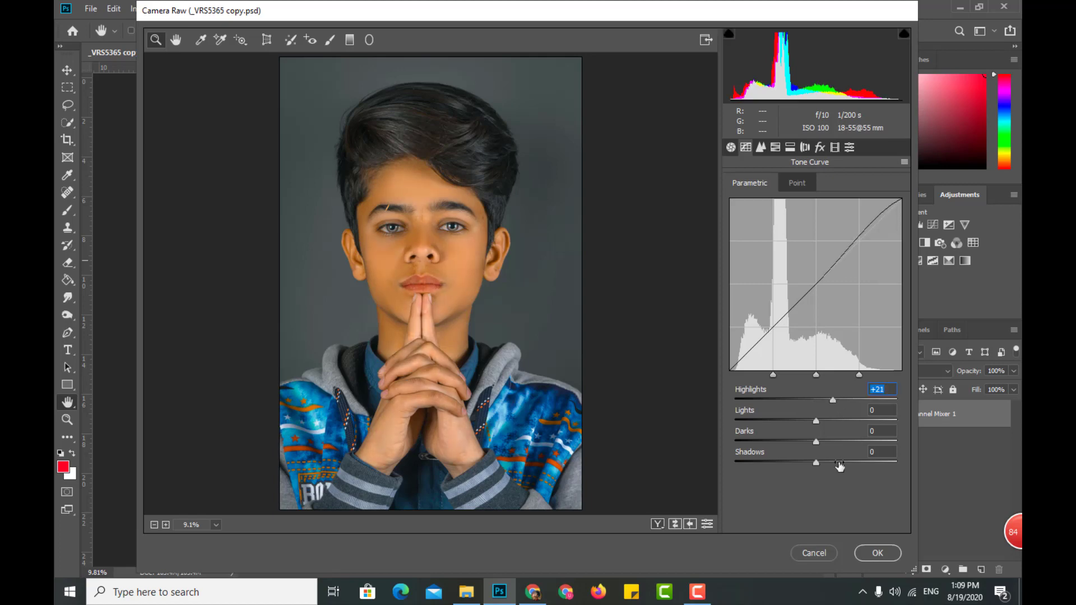
pyautogui.click(877, 552)
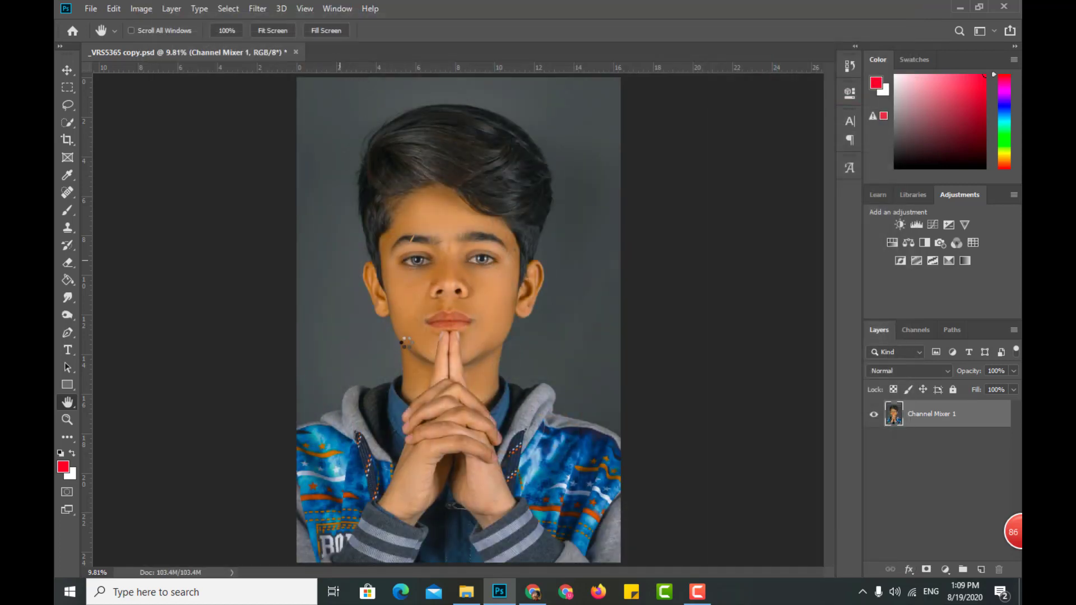
# Place the NORTHWIND logo, scaled down beside the face, blended so its white box disappears.
pyautogui.click(466, 591)
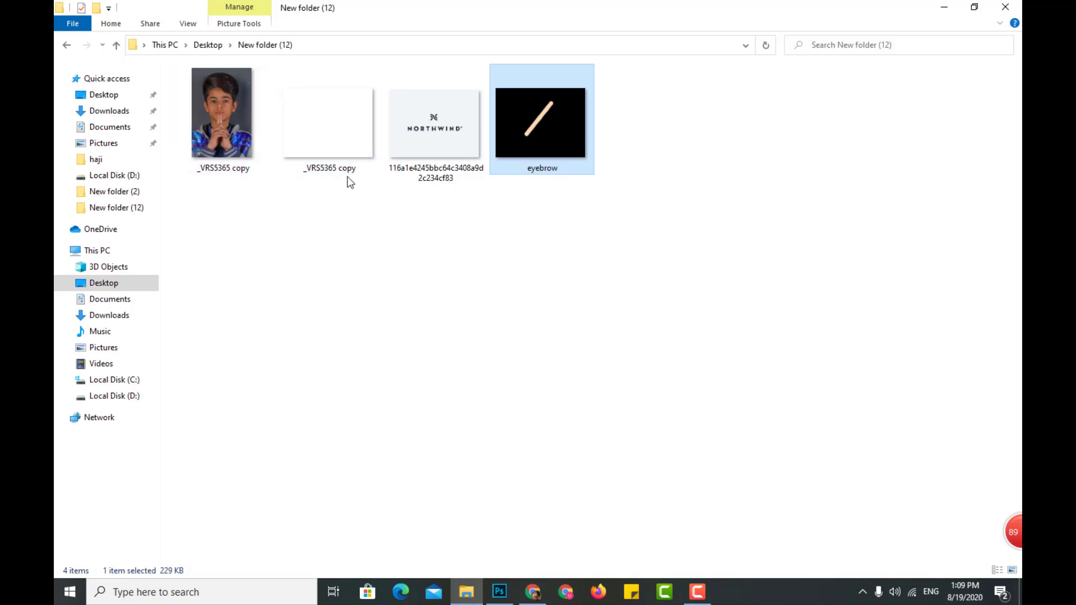
pyautogui.moveTo(434, 126)
pyautogui.mouseDown()
pyautogui.moveTo(426, 307)
pyautogui.moveTo(515, 275)
pyautogui.moveTo(456, 279)
pyautogui.moveTo(457, 299)
pyautogui.mouseUp()
pyautogui.moveTo(501, 340); pyautogui.dragTo(379, 349)
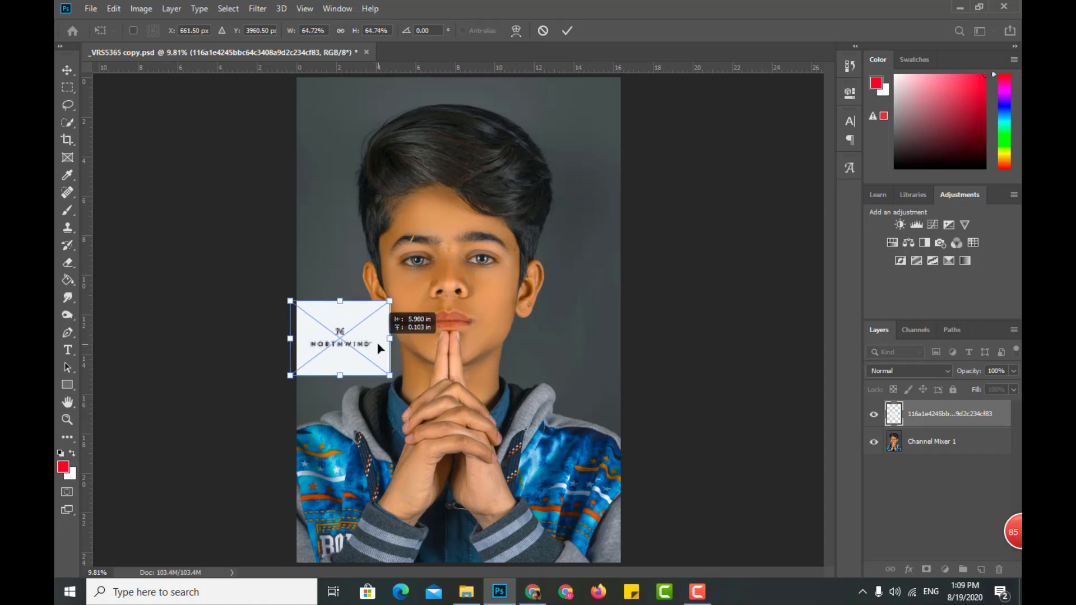
pyautogui.press('Return')
pyautogui.click(916, 370)
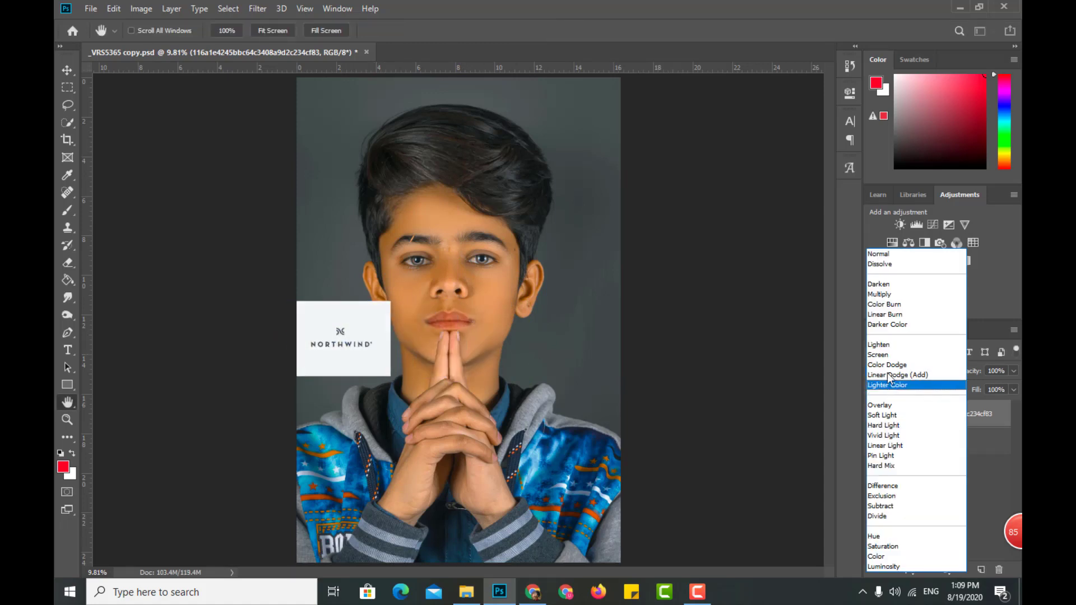
pyautogui.click(891, 516)
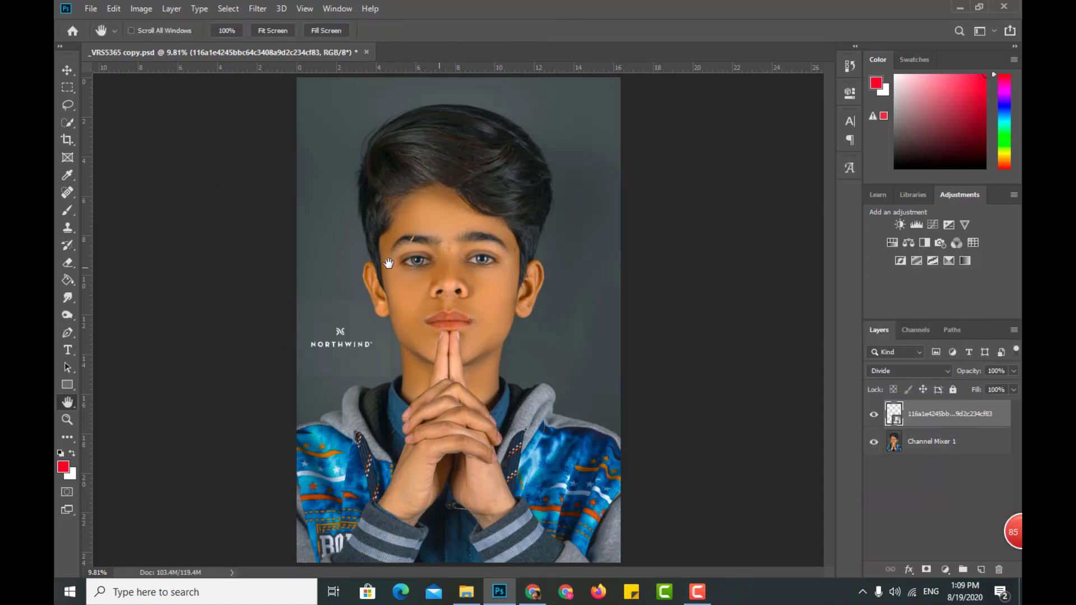
# Add a clipped Levels making the logo white, fine-tune inputs, and merge all into Levels 1.
pyautogui.click(914, 224)
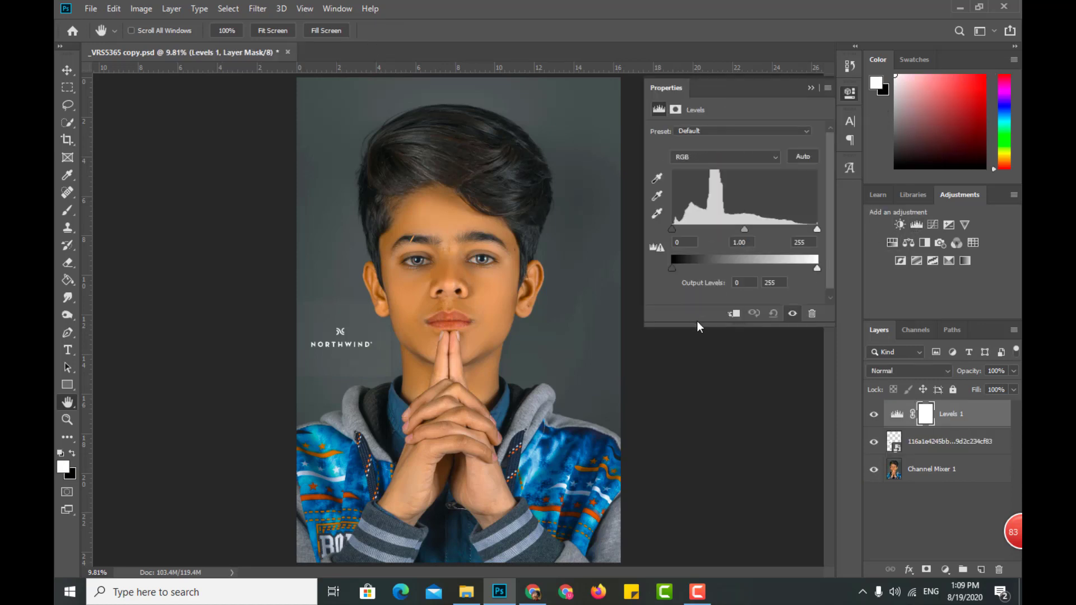
pyautogui.click(734, 317)
pyautogui.moveTo(817, 229); pyautogui.dragTo(672, 236)
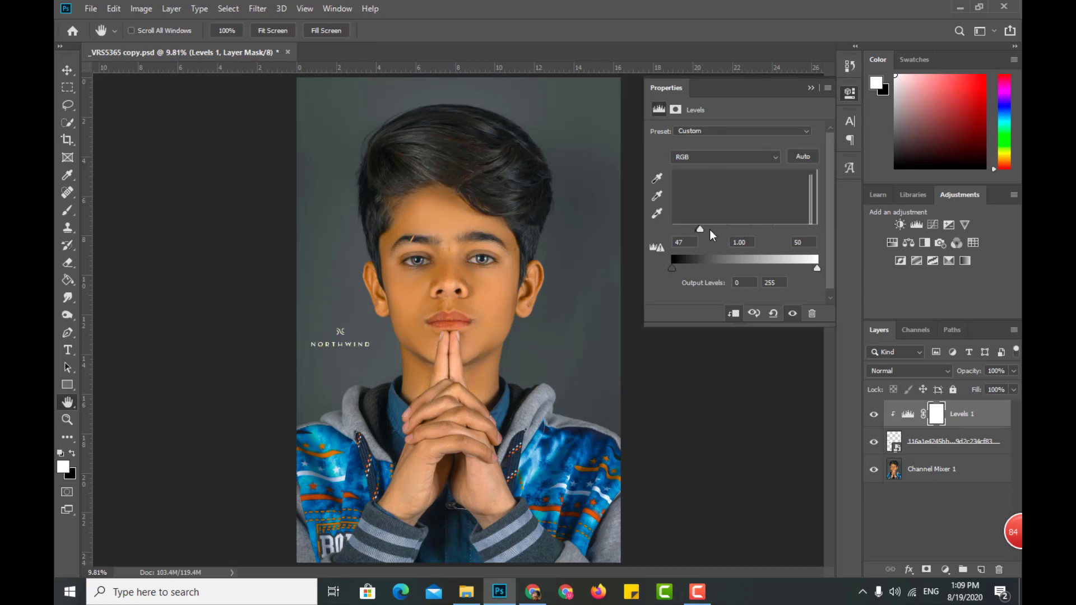
pyautogui.moveTo(704, 230); pyautogui.dragTo(735, 230)
pyautogui.moveTo(781, 230); pyautogui.dragTo(807, 232)
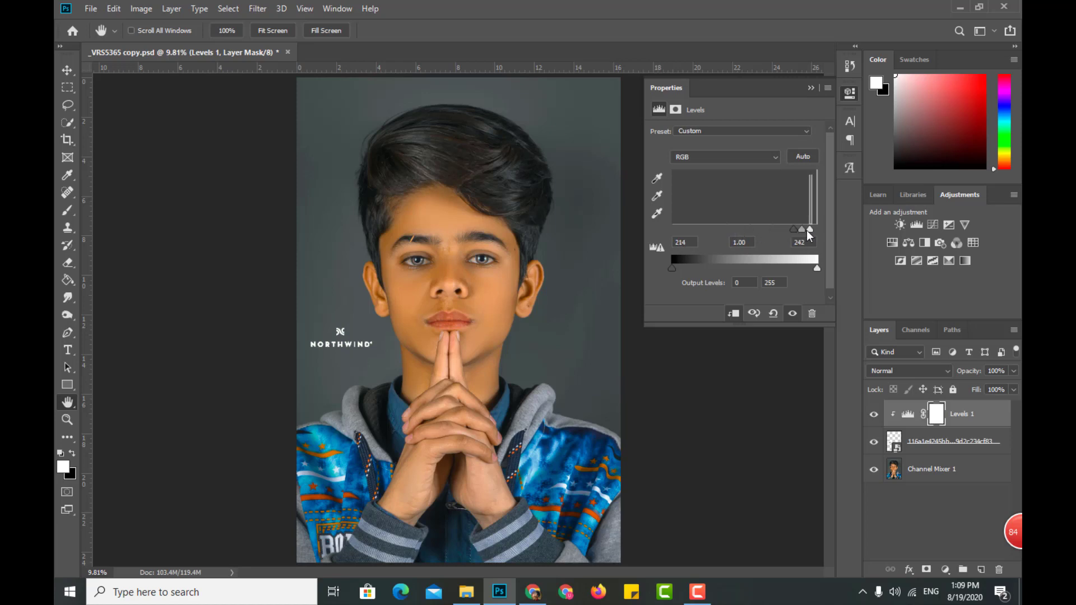
pyautogui.click(810, 88)
pyautogui.hotkey('ctrl', 'shift', 'e')
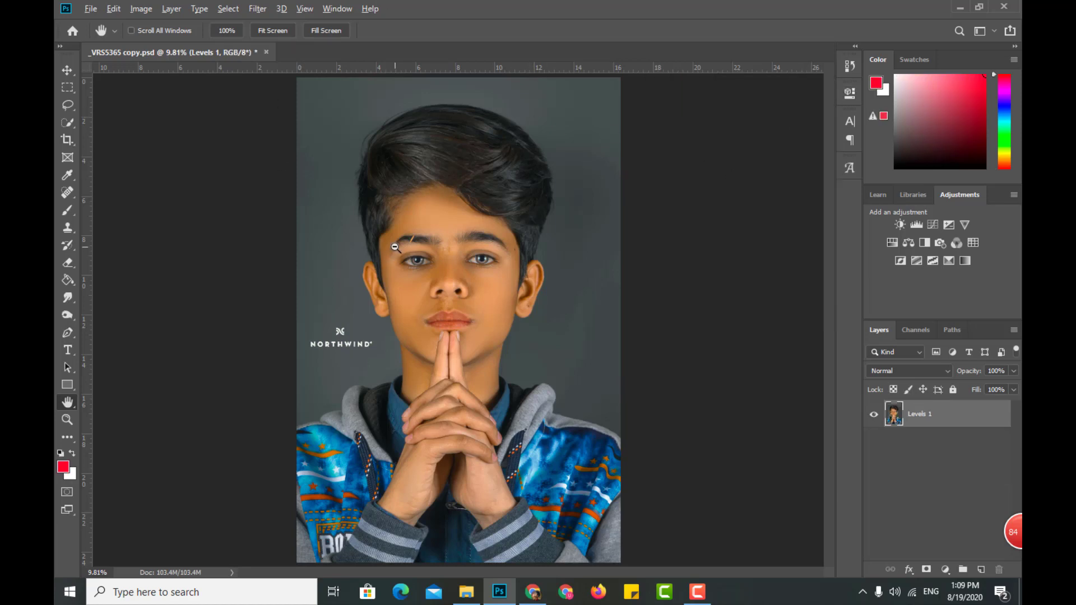
# Attempt to crop the photo, dismiss the scratch-disks-full error, and refit the photo on screen.
pyautogui.hotkey('ctrl', '+')
pyautogui.hotkey('ctrl', '+')
pyautogui.hotkey('ctrl', '+')
pyautogui.hotkey('ctrl', '+')
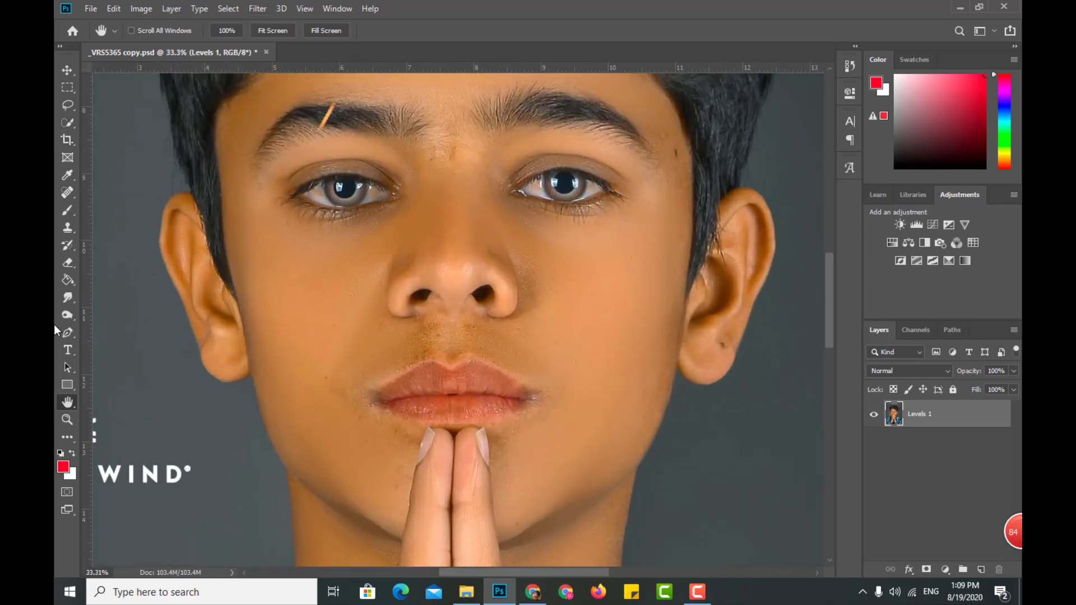
pyautogui.scroll(3, 440, 210)
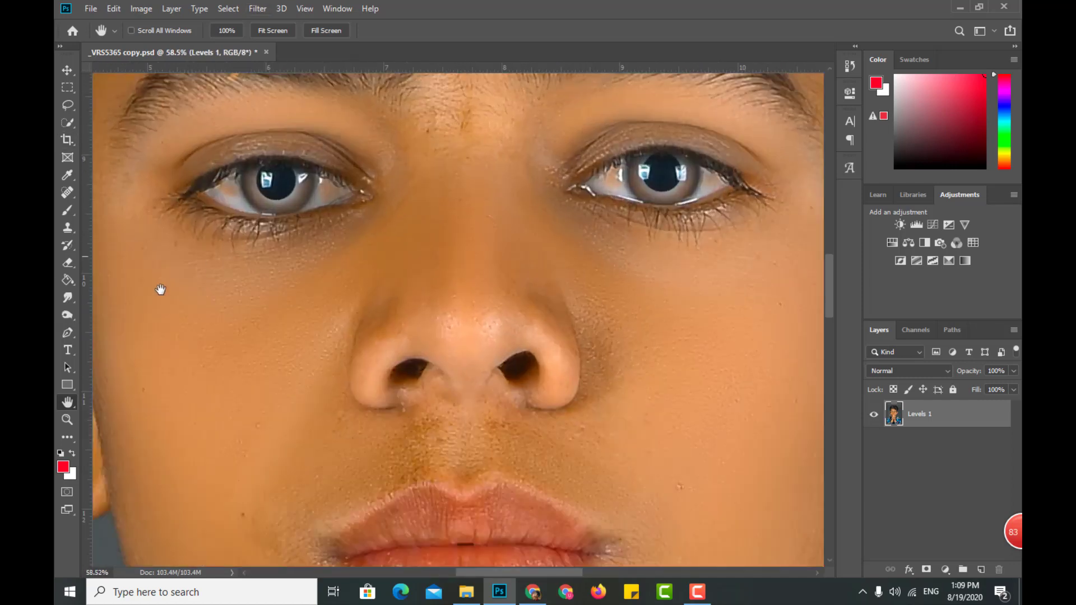
pyautogui.doubleClick(68, 401)
pyautogui.click(67, 139)
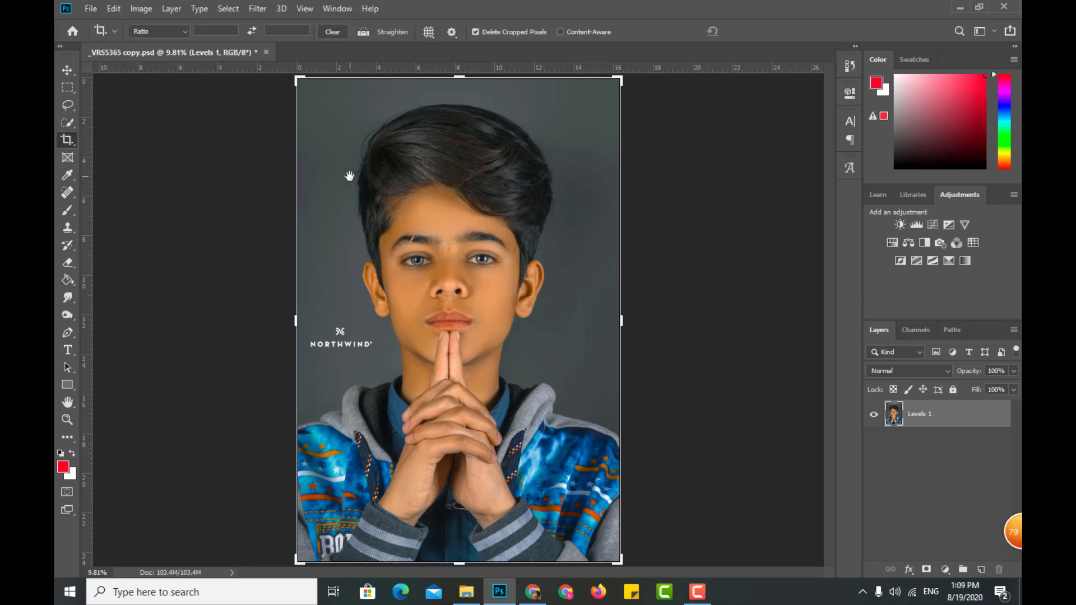
pyautogui.hotkey('ctrl', '0')
pyautogui.click(459, 95)
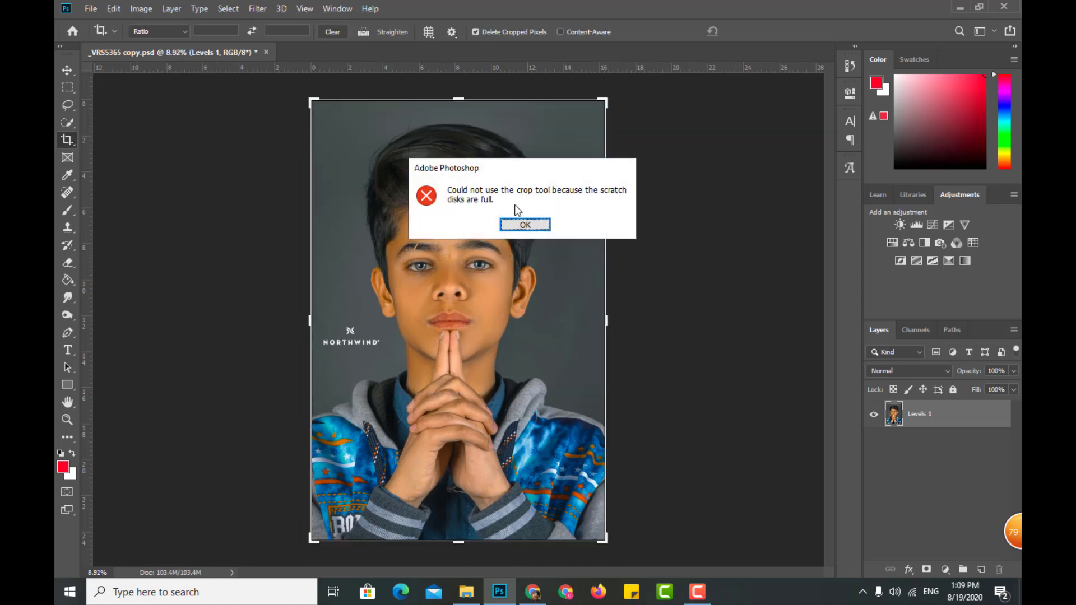
pyautogui.click(519, 223)
pyautogui.click(68, 403)
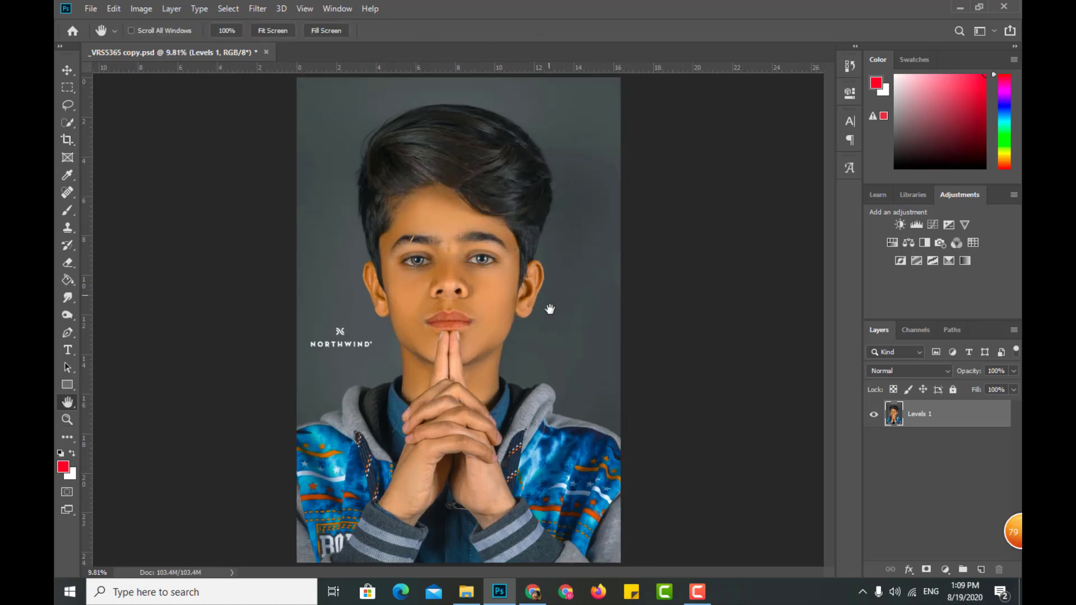
pyautogui.scroll(5, 549, 307)
pyautogui.doubleClick(67, 403)
# Like the YouTube tutorial video and expand its description to find the download link.
pyautogui.click(539, 595)
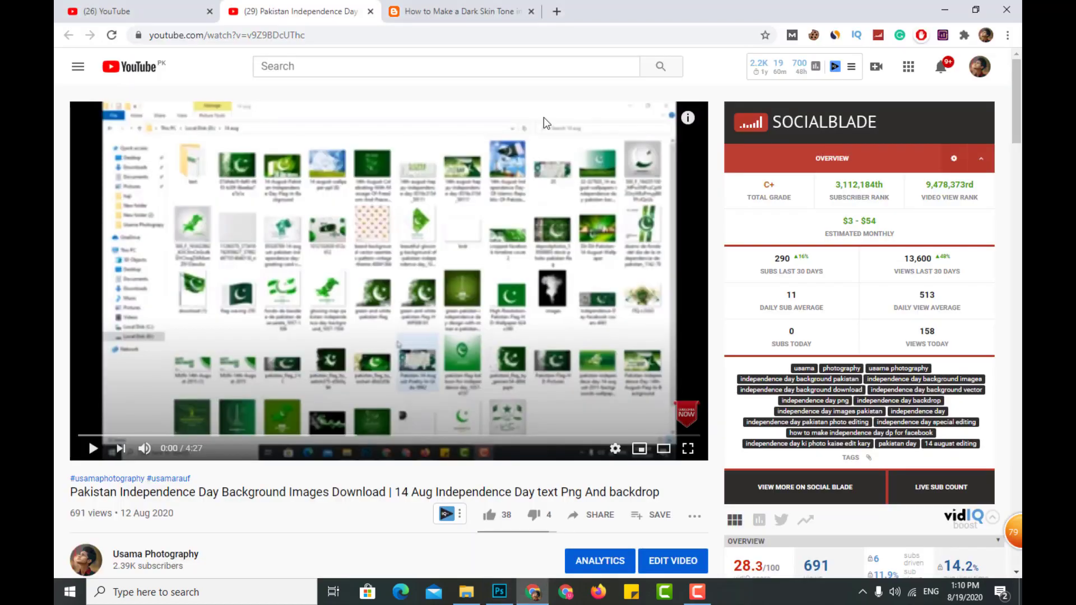
pyautogui.scroll(-5, 325, 201)
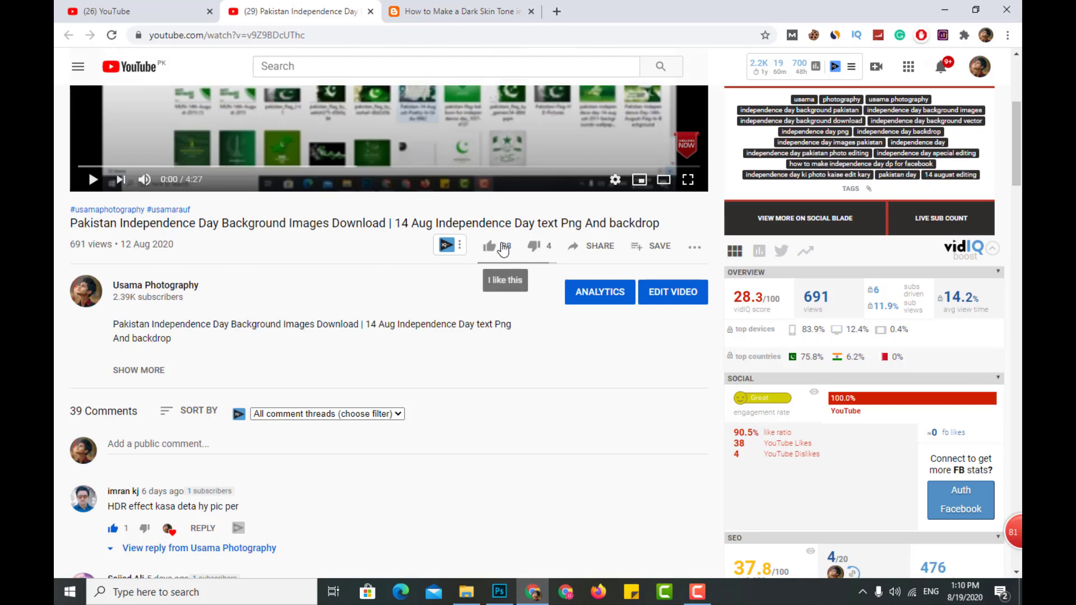
pyautogui.click(498, 246)
pyautogui.click(189, 365)
pyautogui.scroll(-1, 235, 341)
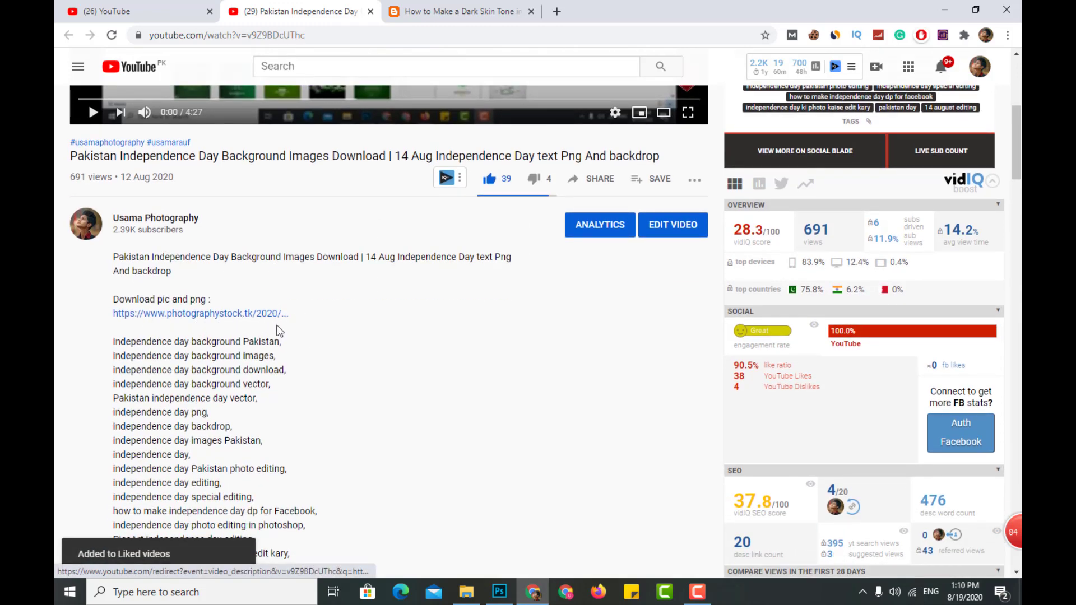
pyautogui.scroll(5, 410, 119)
# On the blog post, scroll to Download Practice Pic Here and click its Download button.
pyautogui.click(443, 11)
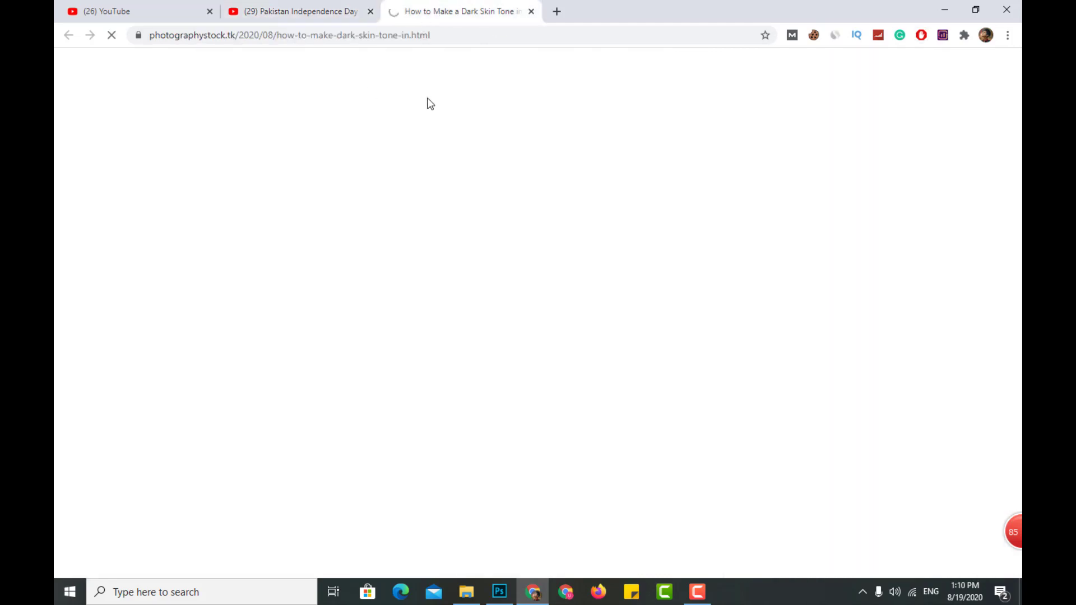
pyautogui.scroll(-2, 338, 325)
pyautogui.scroll(-1, 338, 325)
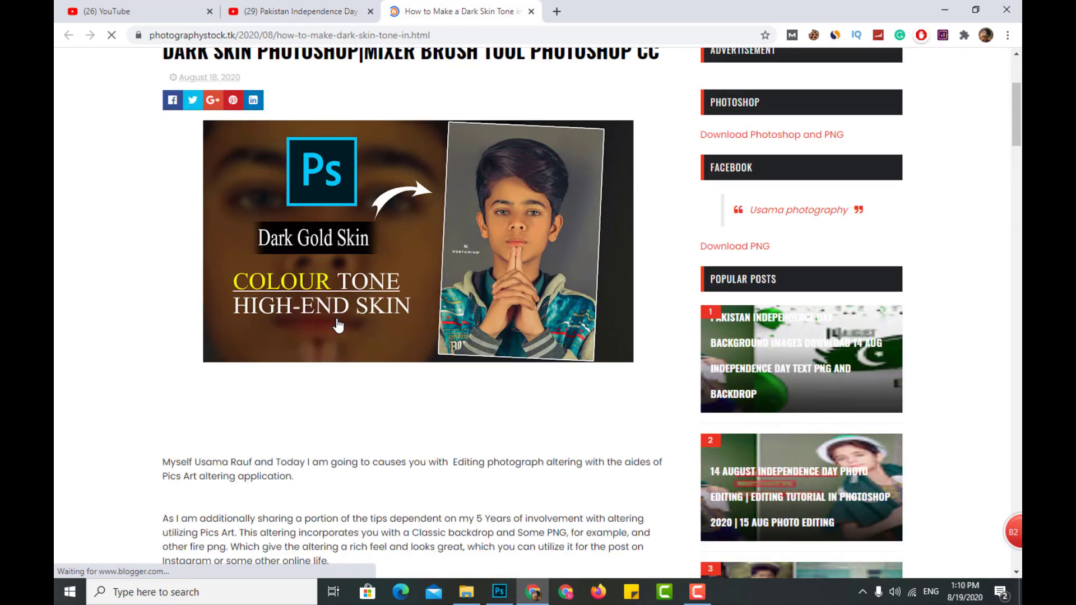
pyautogui.scroll(-1, 352, 308)
pyautogui.scroll(-6, 372, 312)
pyautogui.scroll(-8, 372, 311)
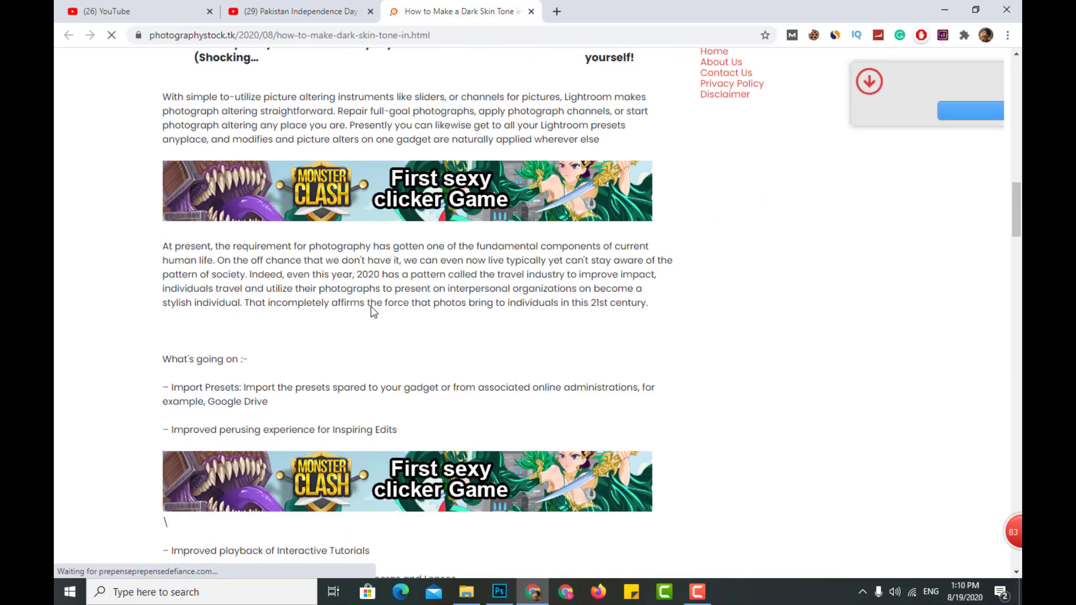
pyautogui.scroll(-8, 372, 311)
pyautogui.scroll(-8, 372, 312)
pyautogui.scroll(-6, 371, 307)
pyautogui.scroll(5, 371, 309)
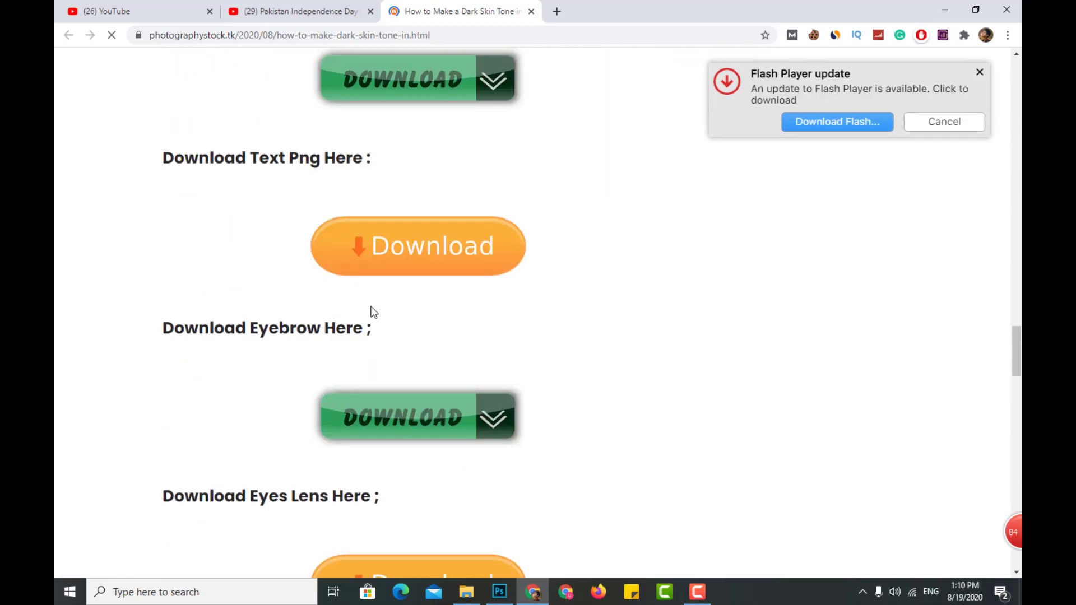
pyautogui.scroll(4, 337, 285)
pyautogui.scroll(-1, 430, 277)
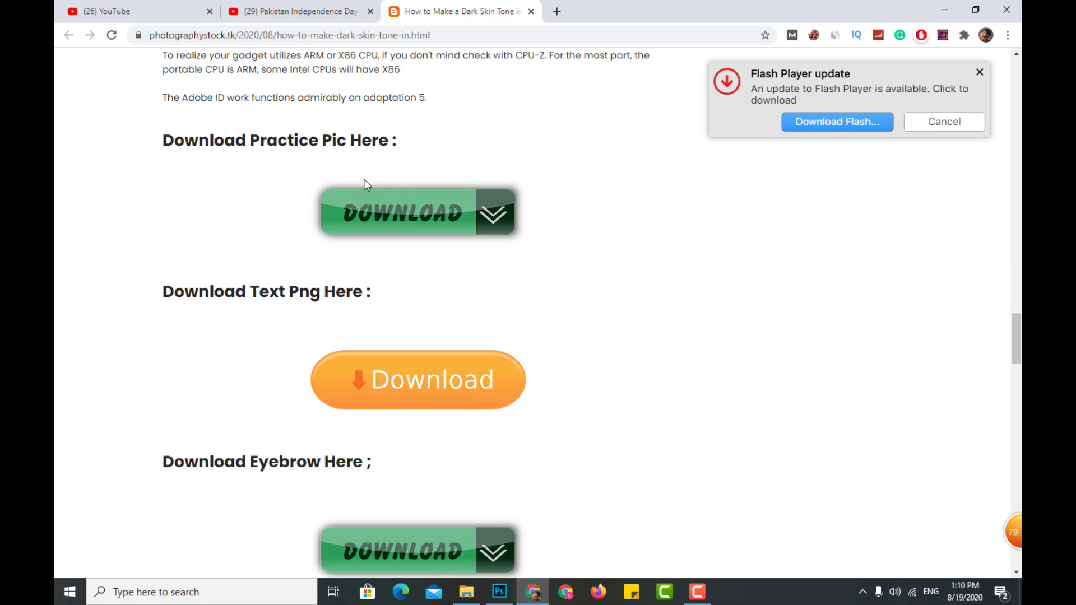
pyautogui.scroll(-1, 404, 281)
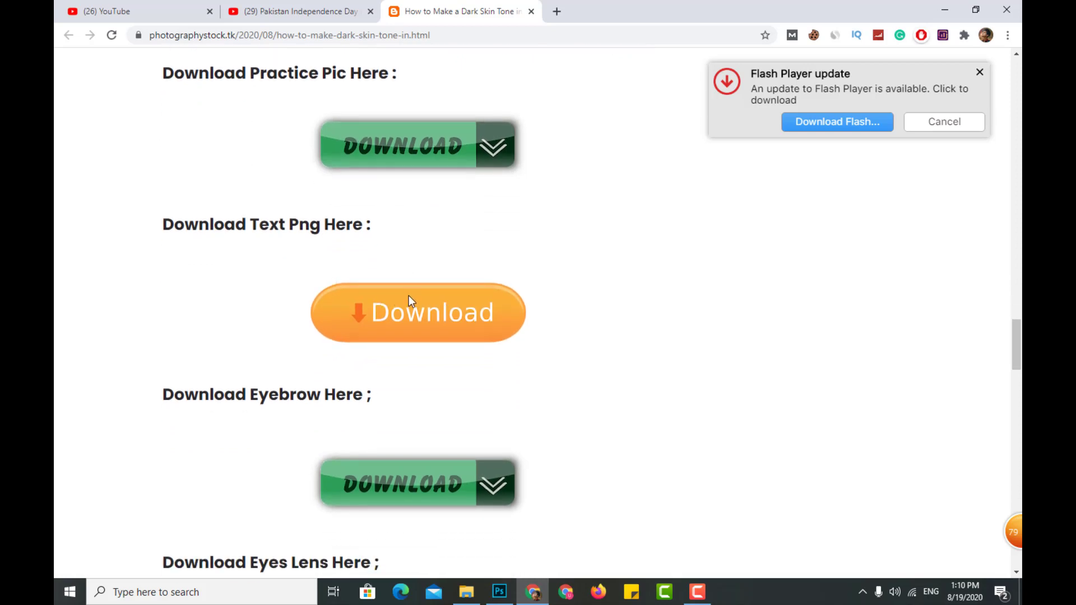
pyautogui.scroll(-2, 408, 296)
pyautogui.scroll(-1, 395, 278)
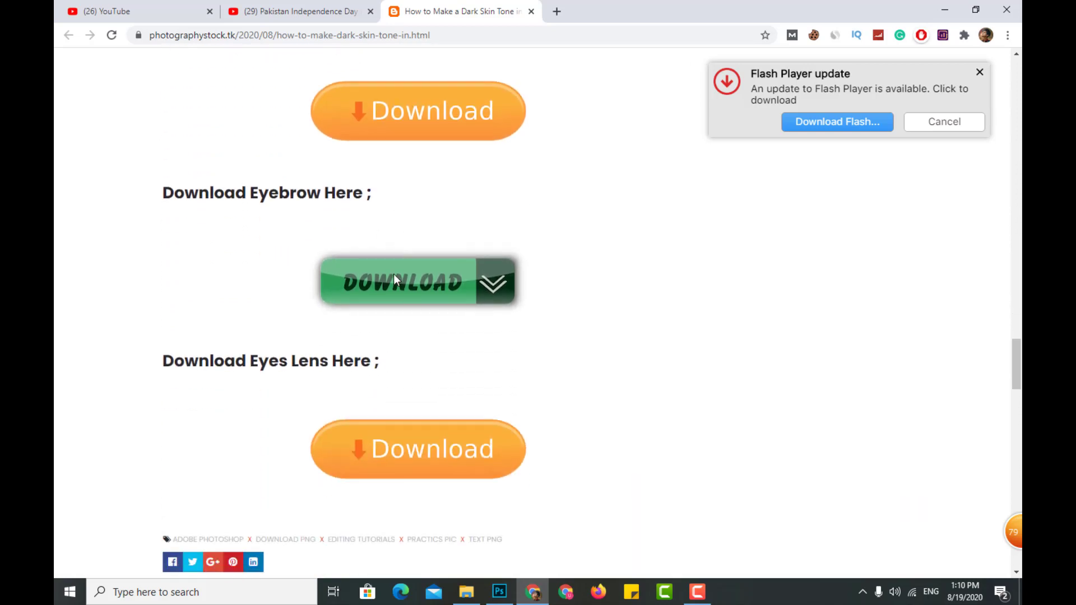
pyautogui.scroll(-1, 388, 283)
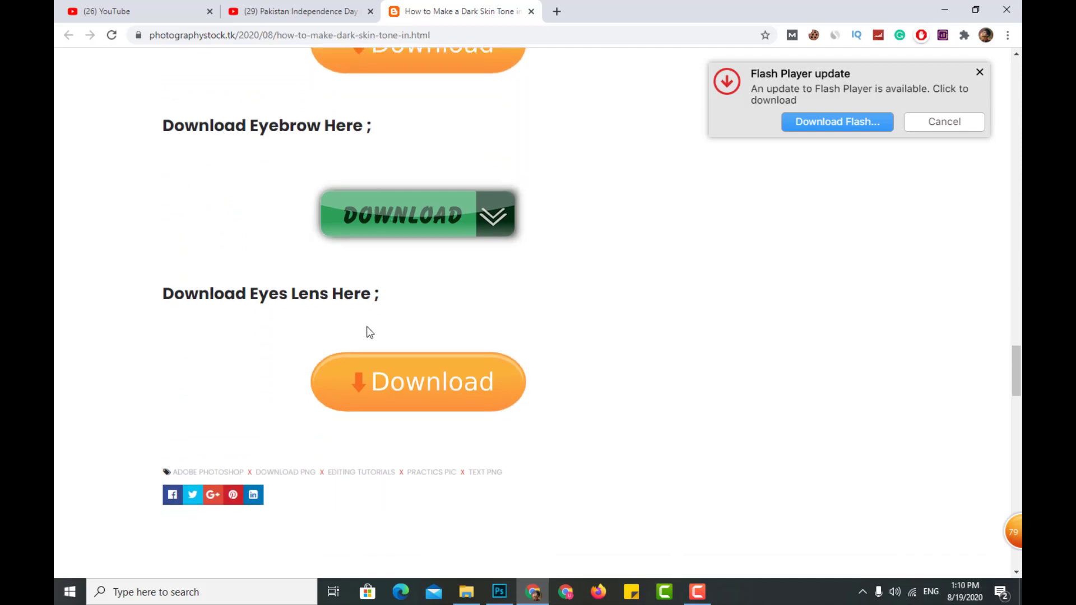
pyautogui.scroll(6, 416, 365)
pyautogui.scroll(2, 416, 355)
pyautogui.scroll(-1, 415, 355)
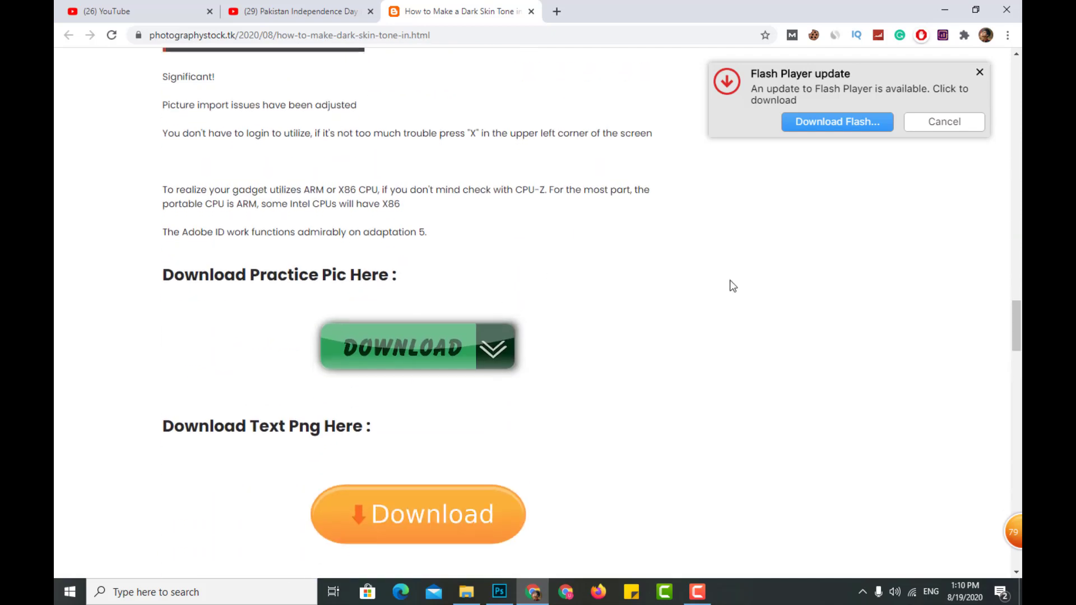
pyautogui.click(387, 331)
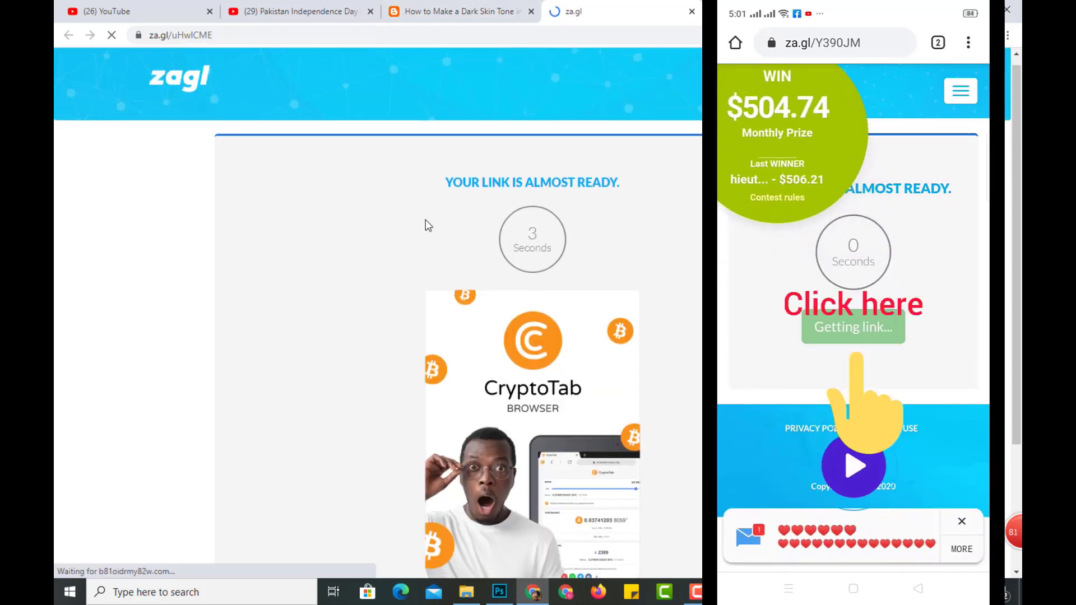
# Pass the za.gl countdown via Get Link to the Google Drive folder, then return to Photoshop.
pyautogui.scroll(-3, 440, 199)
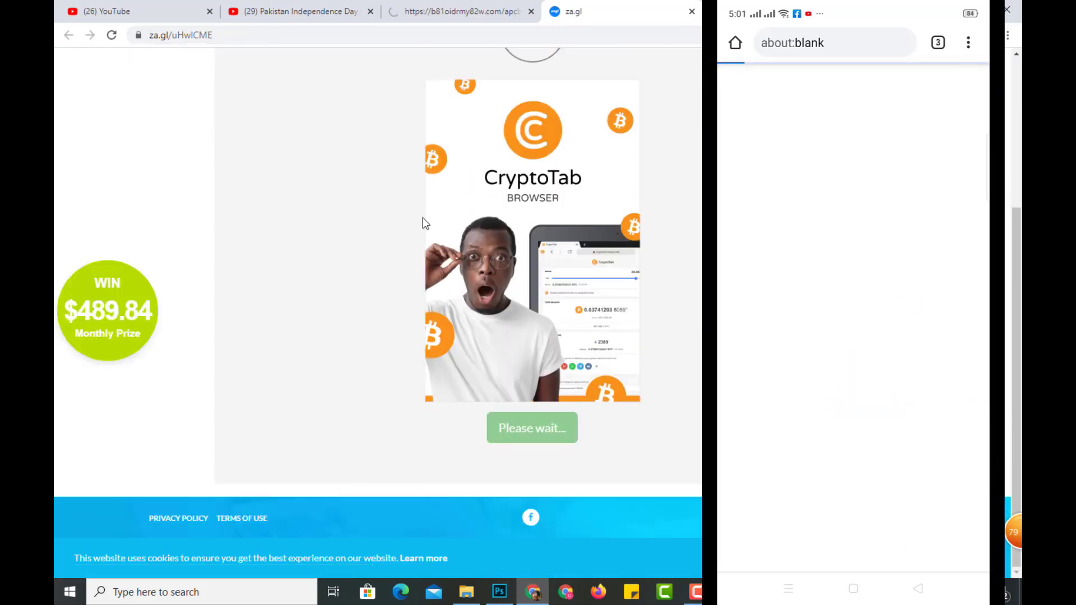
pyautogui.scroll(-5, 439, 217)
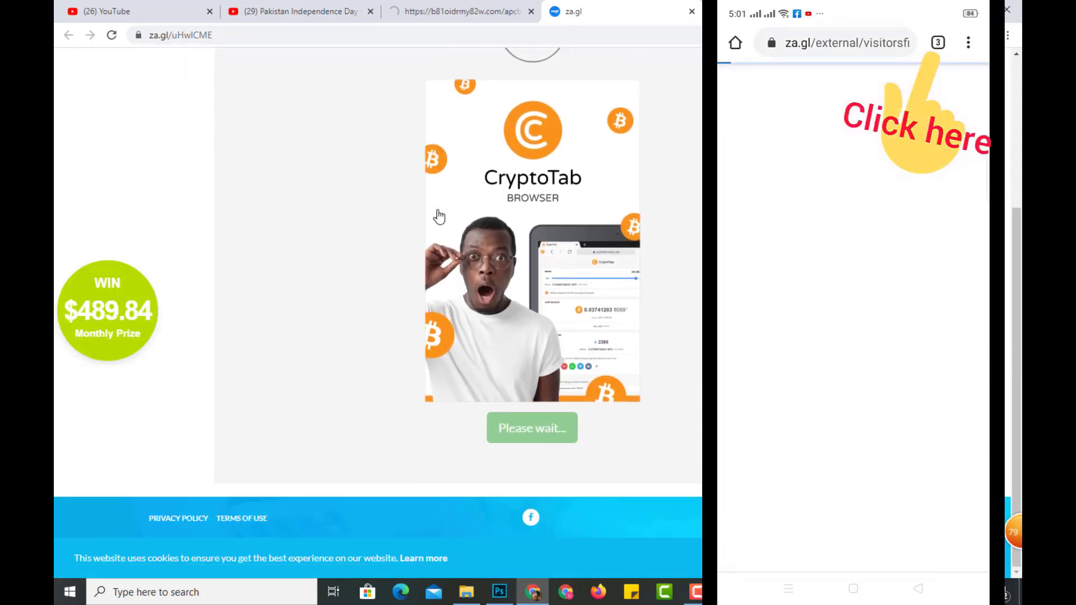
pyautogui.scroll(-4, 438, 217)
pyautogui.click(531, 427)
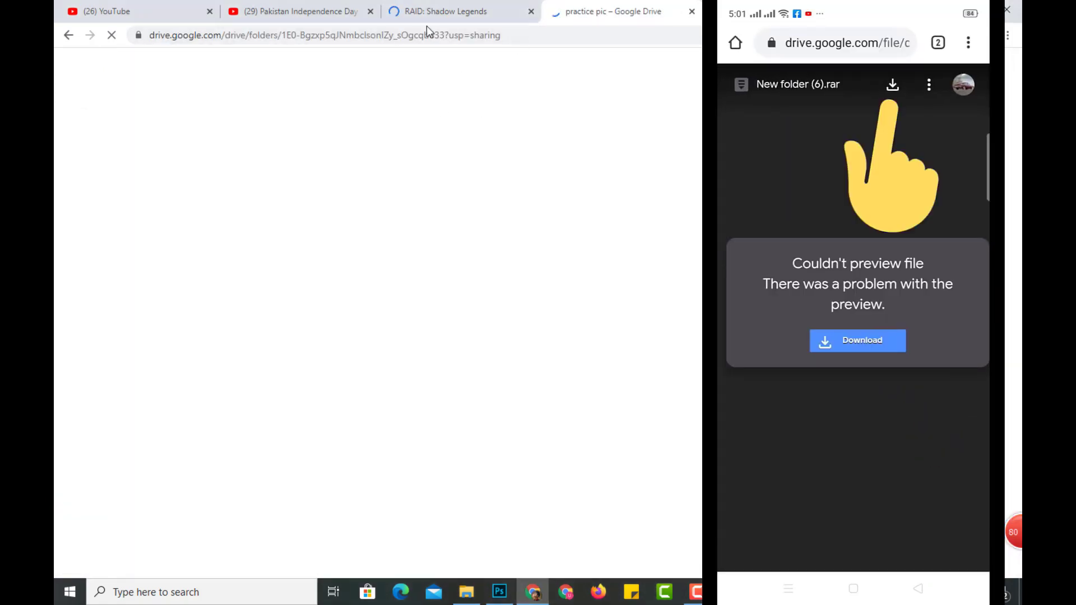
pyautogui.click(499, 591)
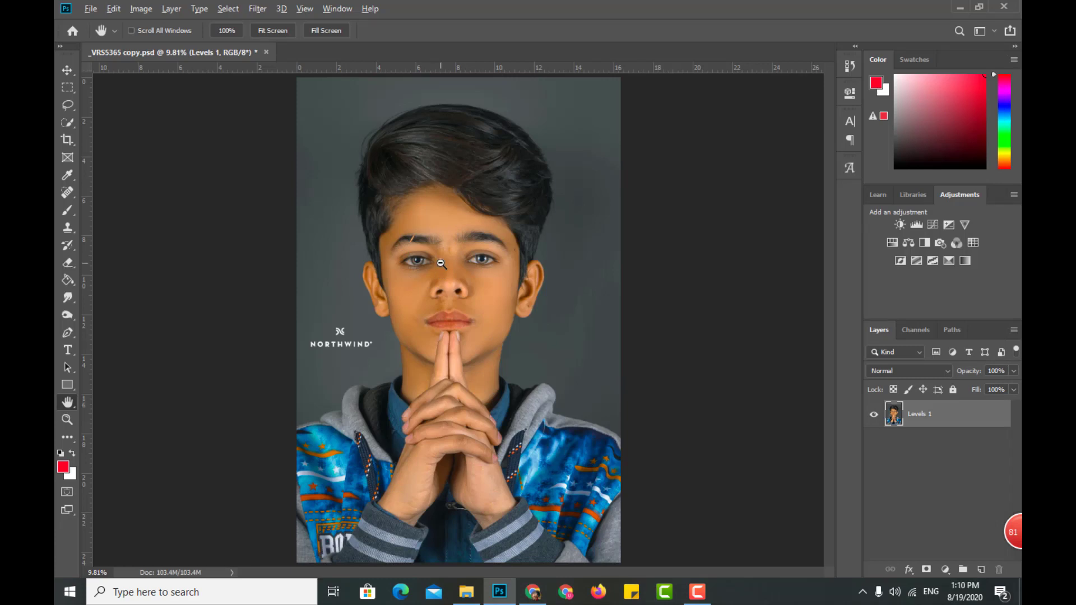
pyautogui.doubleClick(67, 402)
pyautogui.doubleClick(64, 402)
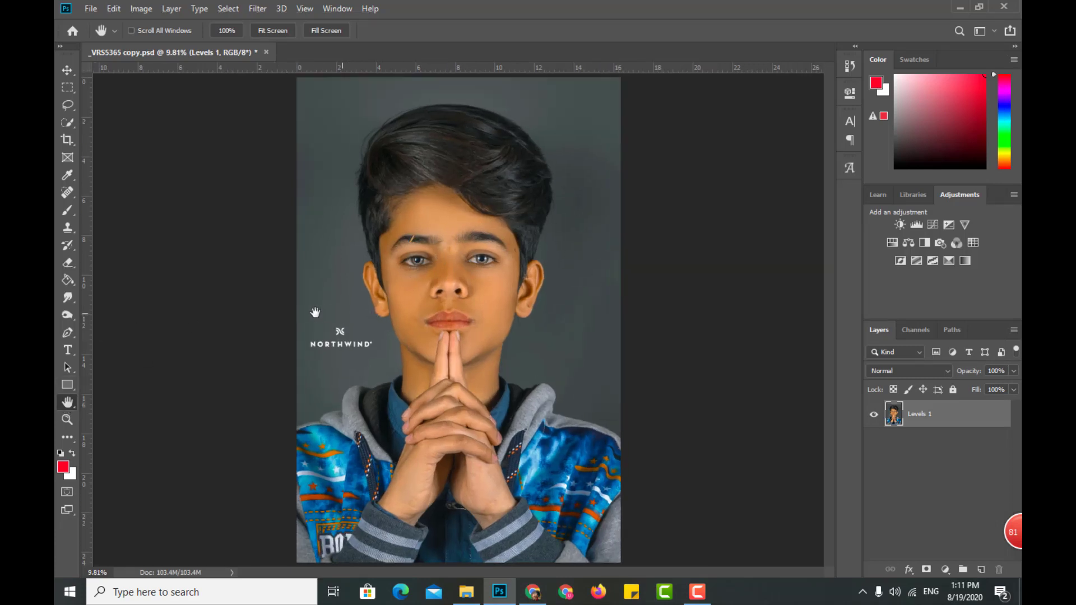